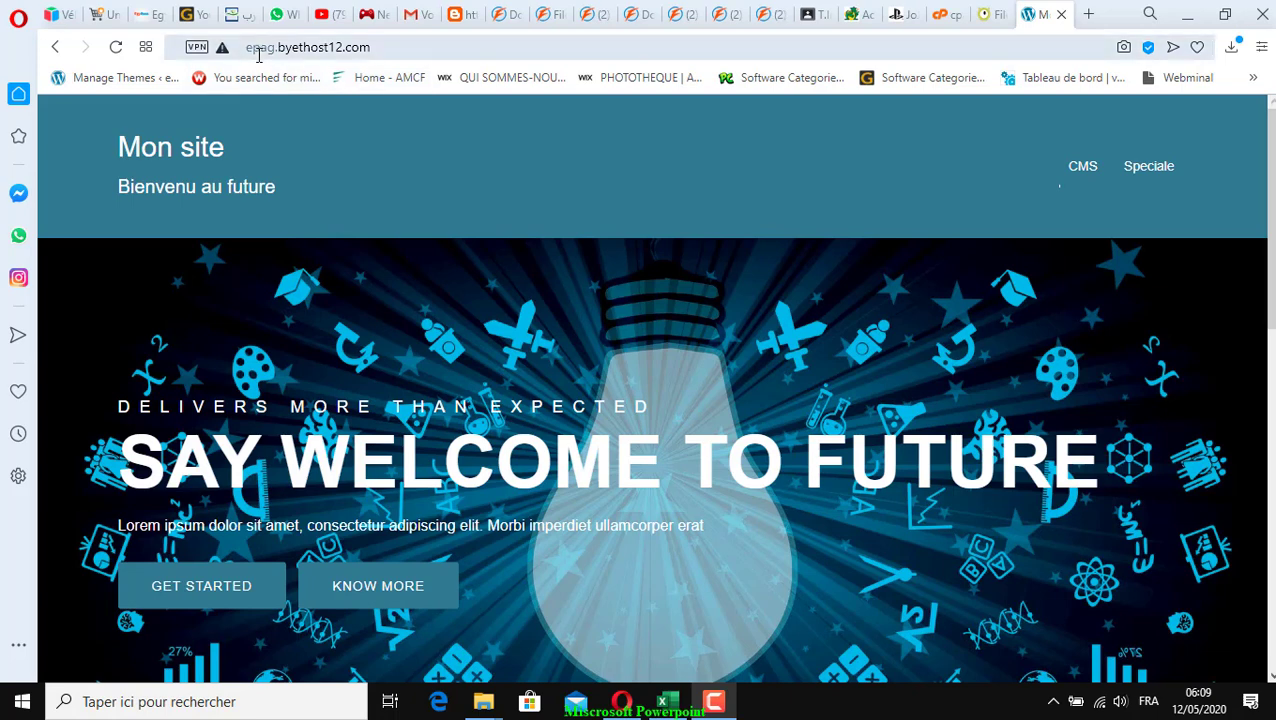
Append 'admin' to the site's web address to load the WordPress login page
{"action": "left_click", "coordinate": [247, 48]}
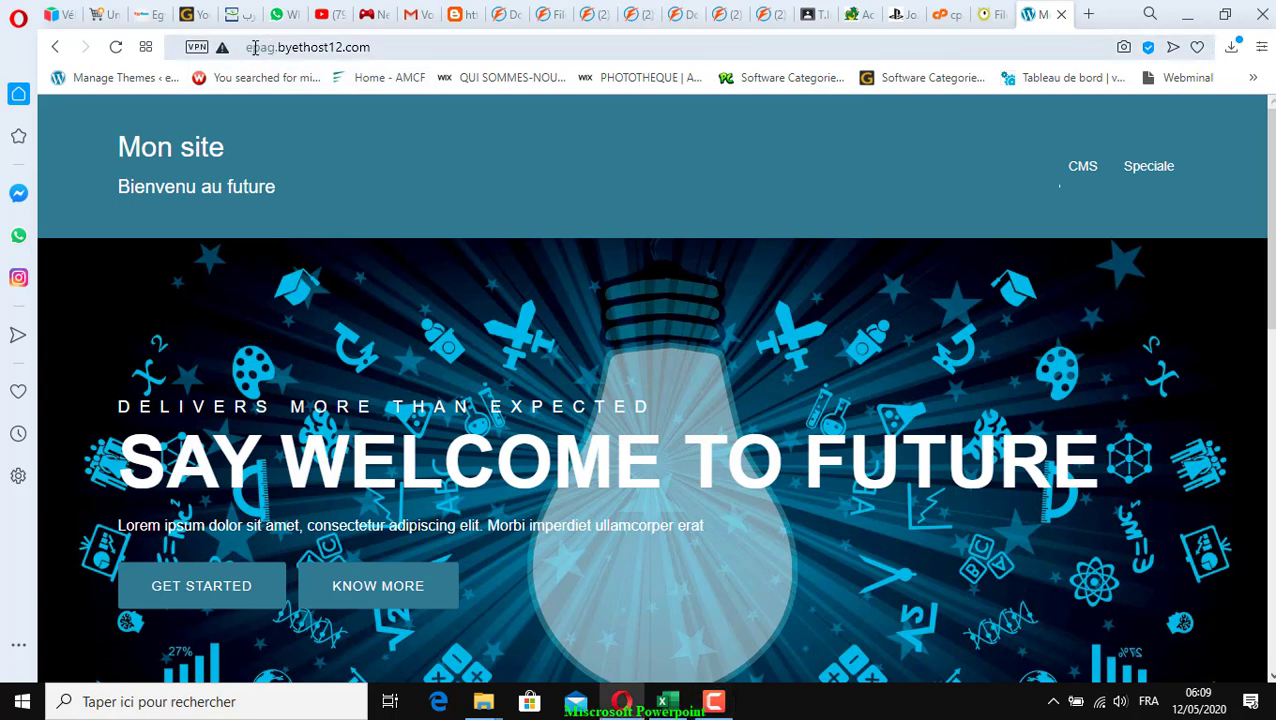
{"action": "left_click_drag", "start_coordinate": [255, 48], "coordinate": [427, 47]}
{"action": "left_click", "coordinate": [384, 50]}
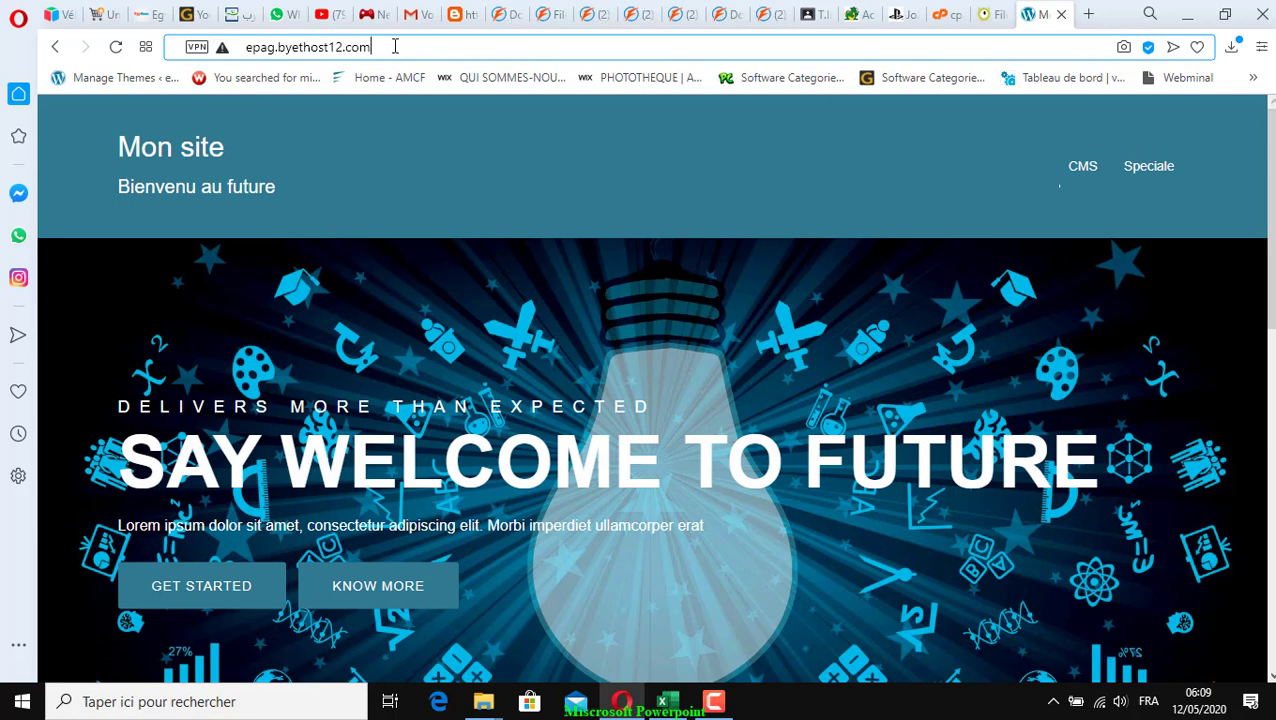
{"action": "left_click_drag", "start_coordinate": [371, 47], "coordinate": [240, 47]}
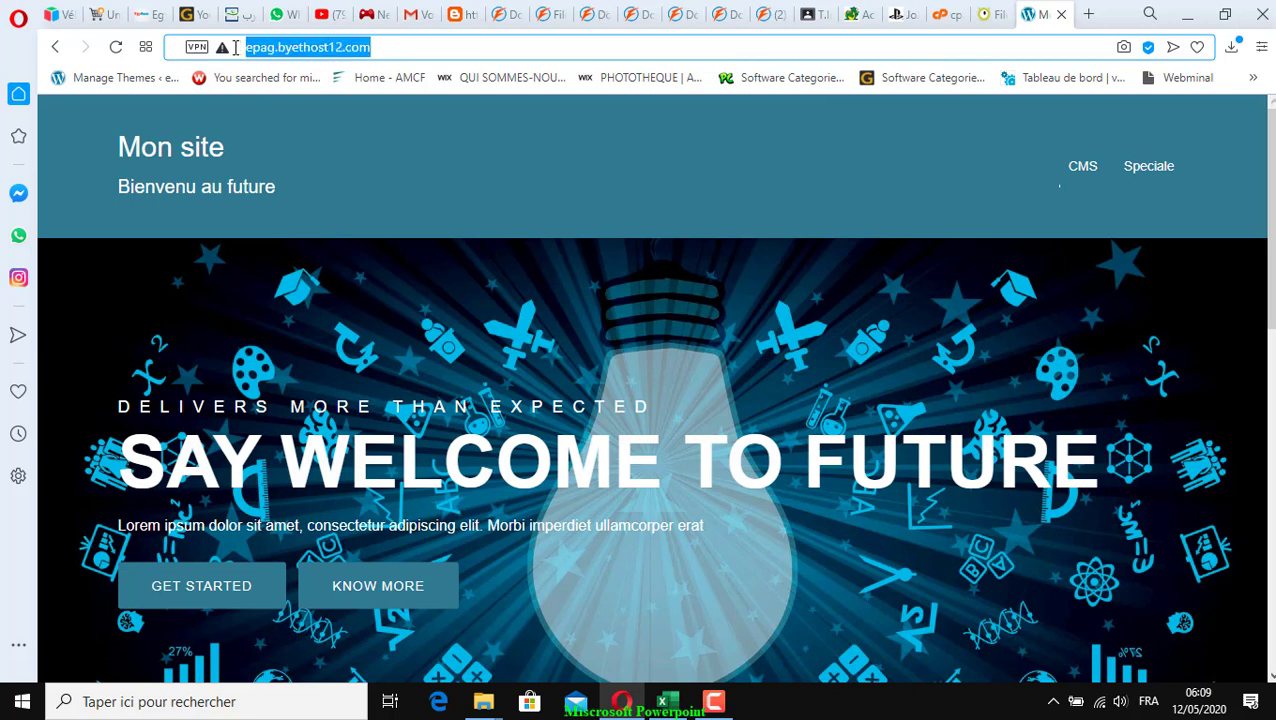
{"action": "left_click", "coordinate": [308, 50]}
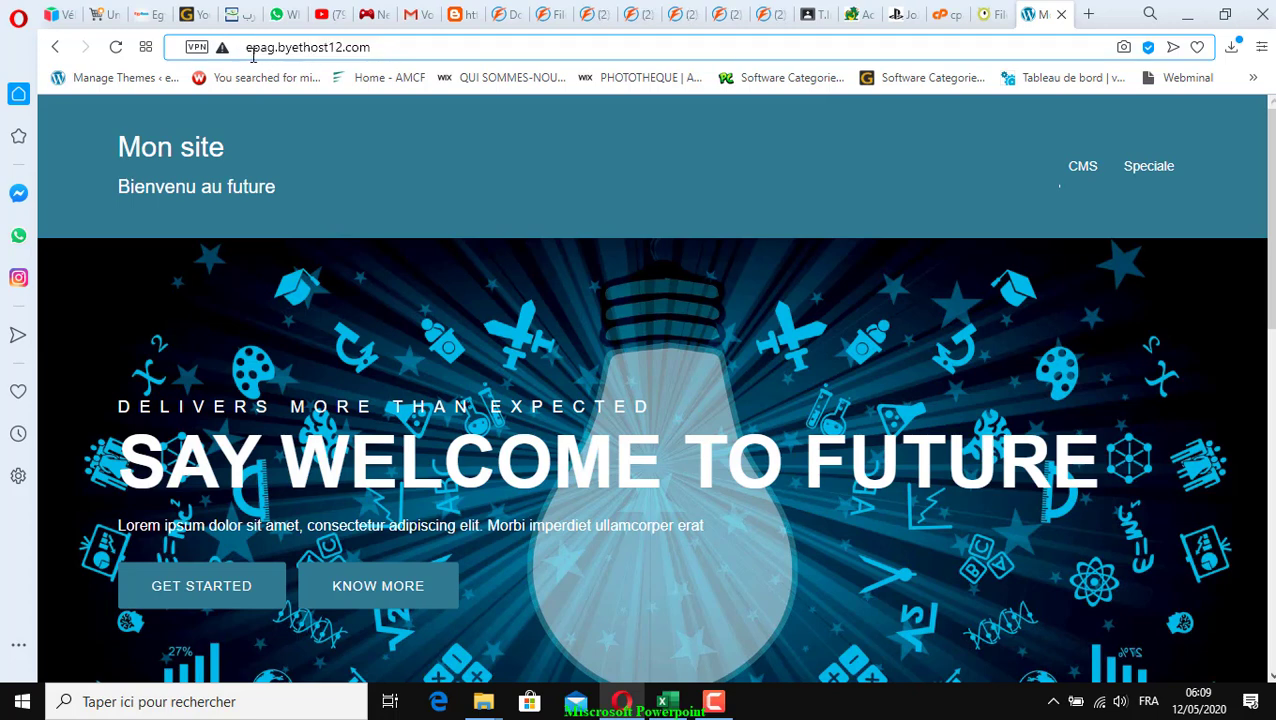
{"action": "left_click_drag", "start_coordinate": [253, 50], "coordinate": [346, 50]}
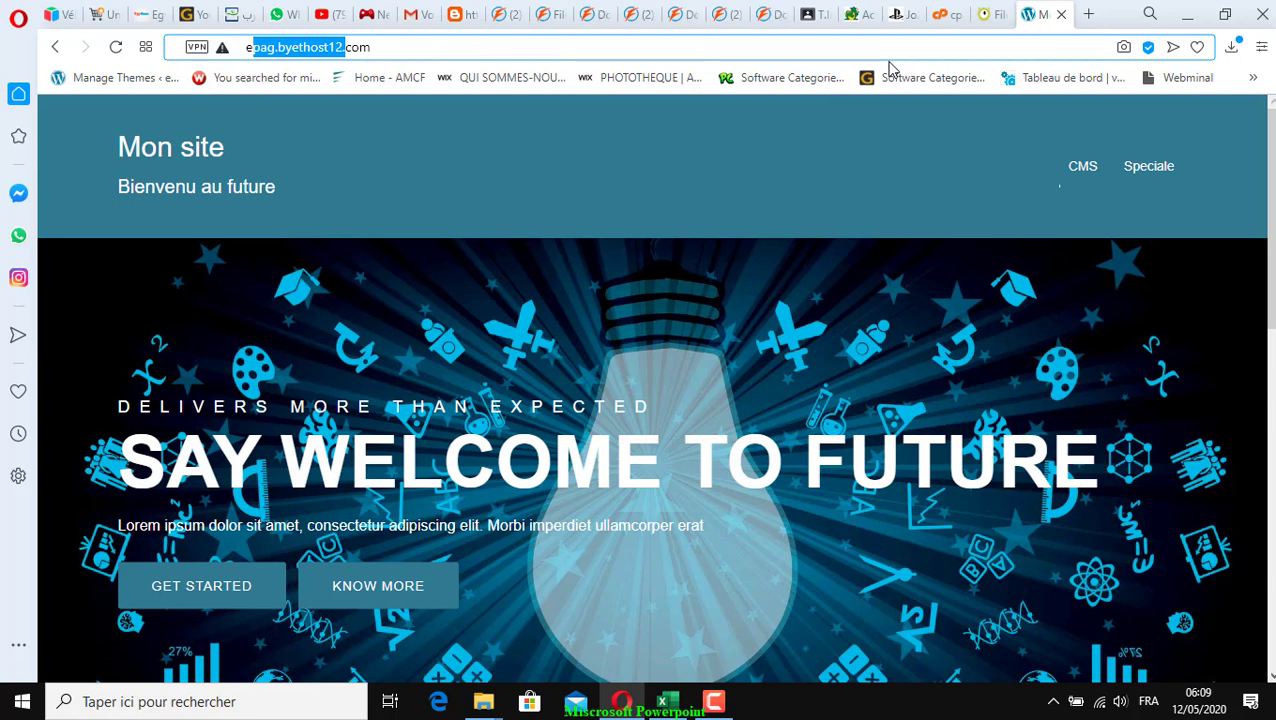
{"action": "left_click", "coordinate": [416, 48]}
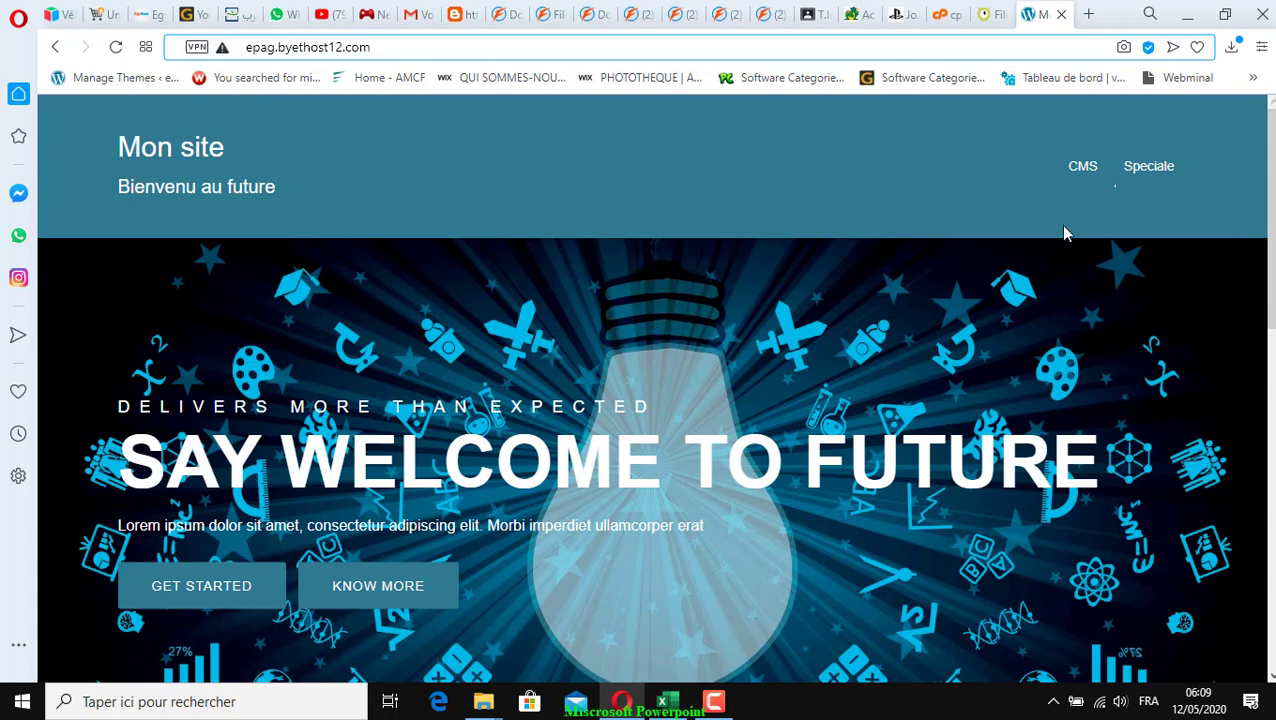
{"action": "mouse_move", "coordinate": [1117, 180]}
{"action": "left_click", "coordinate": [430, 47]}
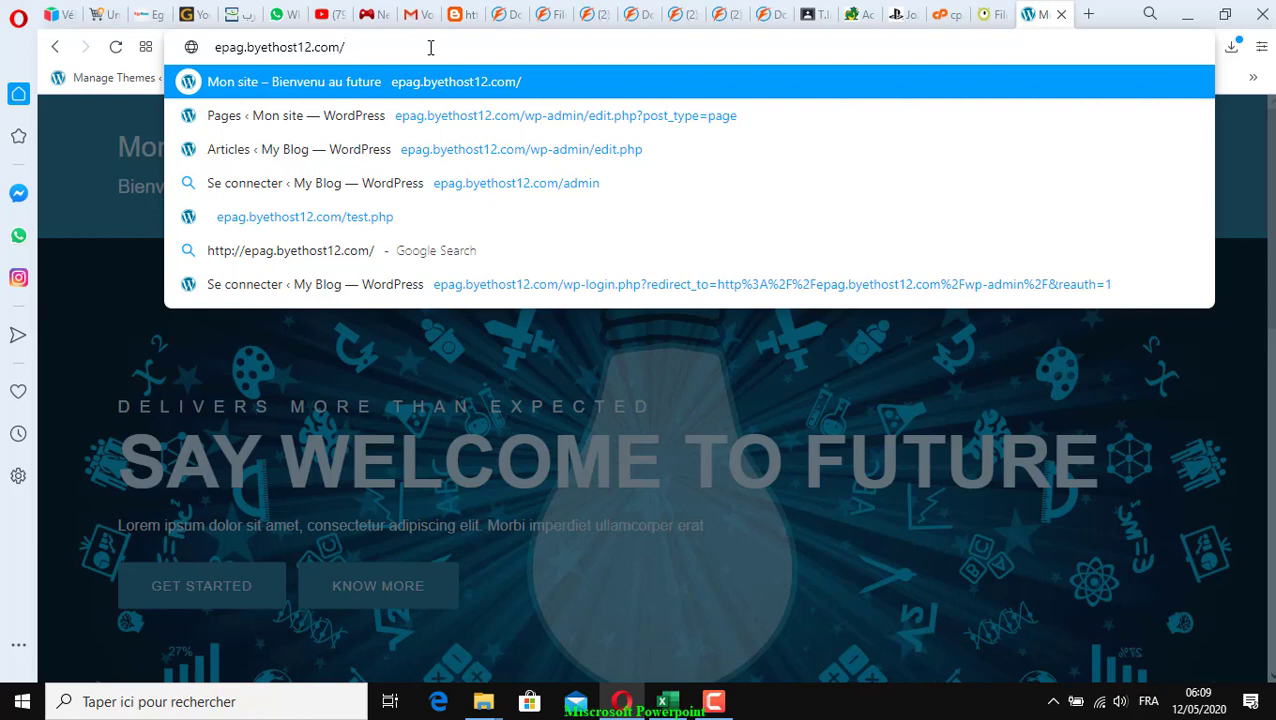
{"action": "type", "text": "admin"}
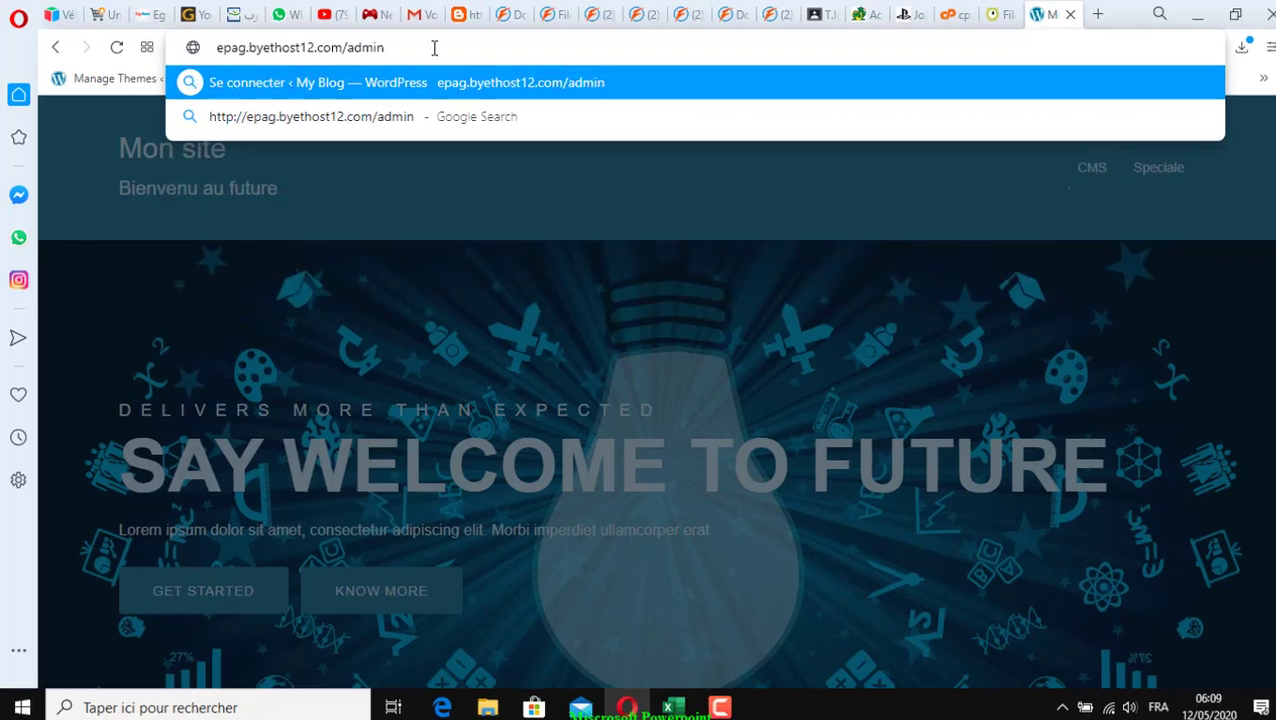
{"action": "key", "text": "Return"}
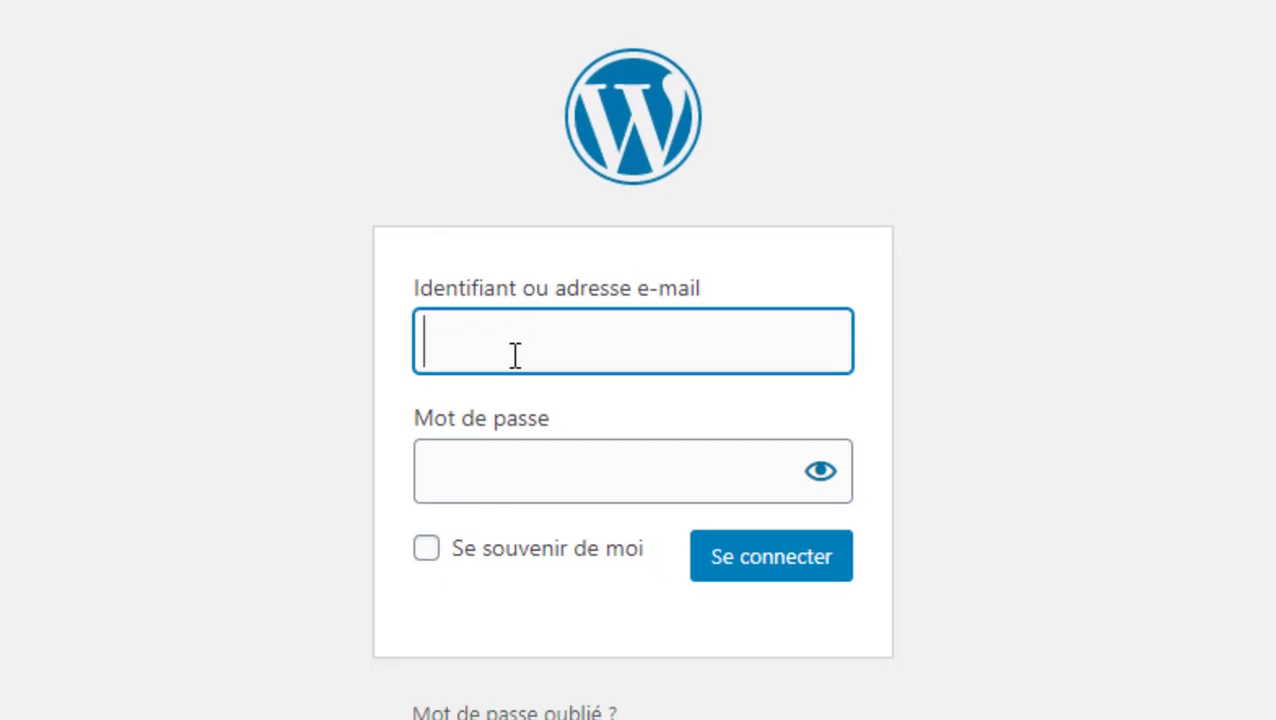
Sign in with the saved username suggestion and the account password
{"action": "left_click", "coordinate": [484, 341]}
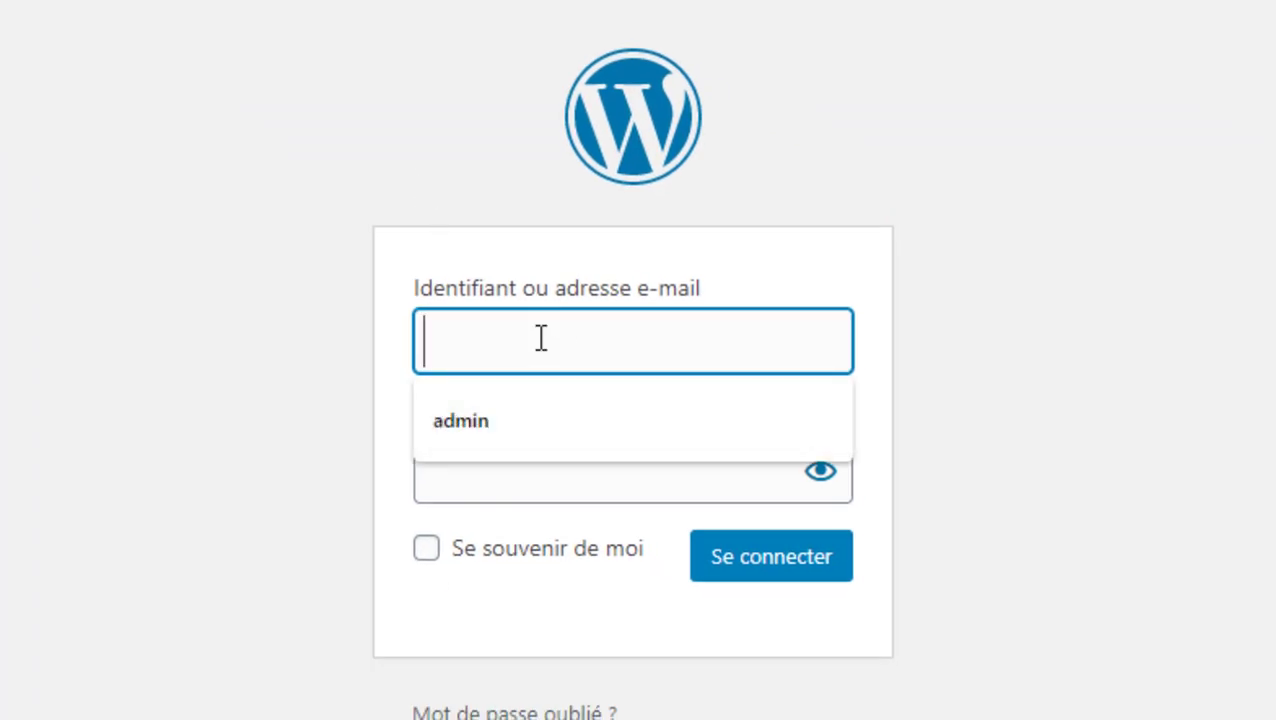
{"action": "left_click", "coordinate": [491, 420]}
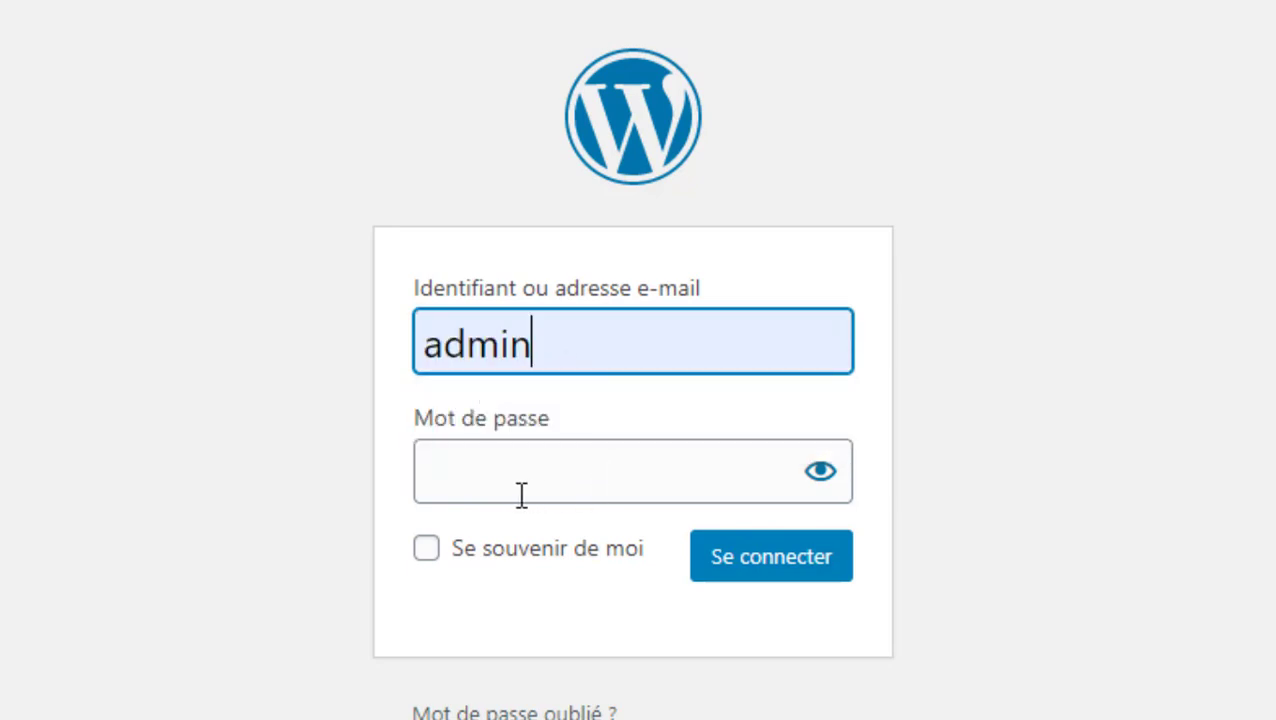
{"action": "left_click", "coordinate": [584, 483]}
{"action": "type", "text": "••••"}
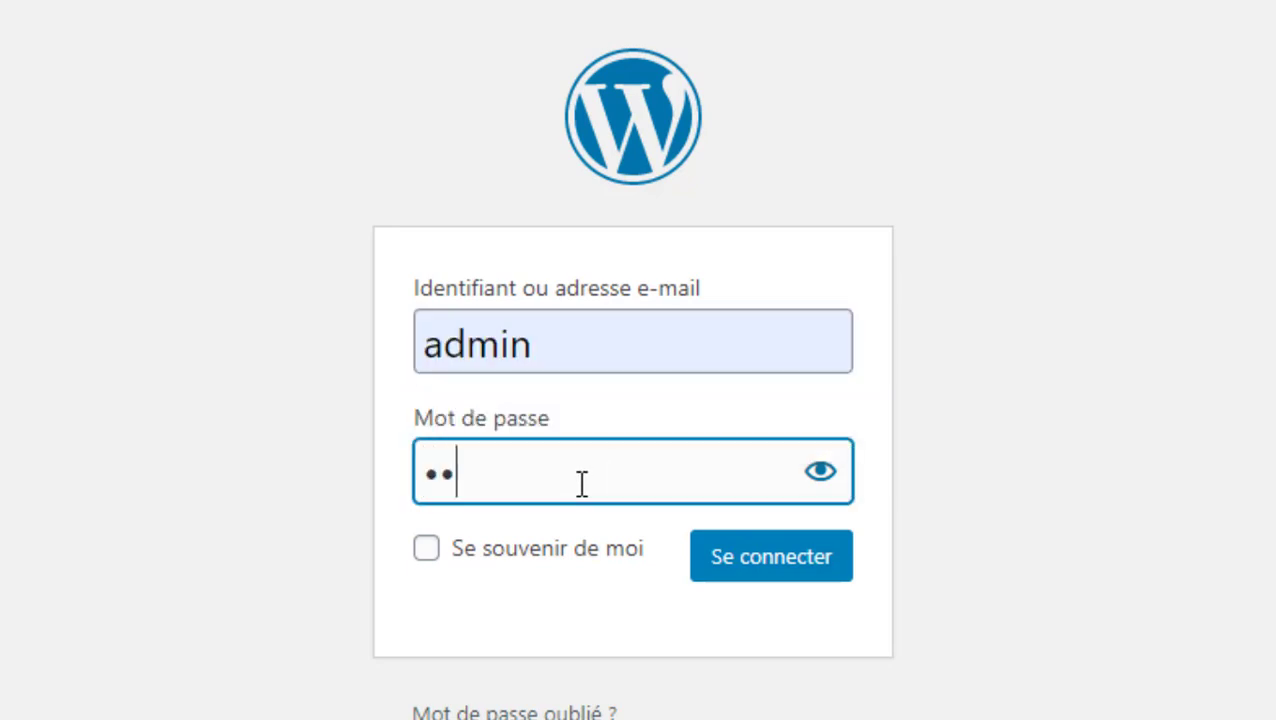
{"action": "type", "text": "••••"}
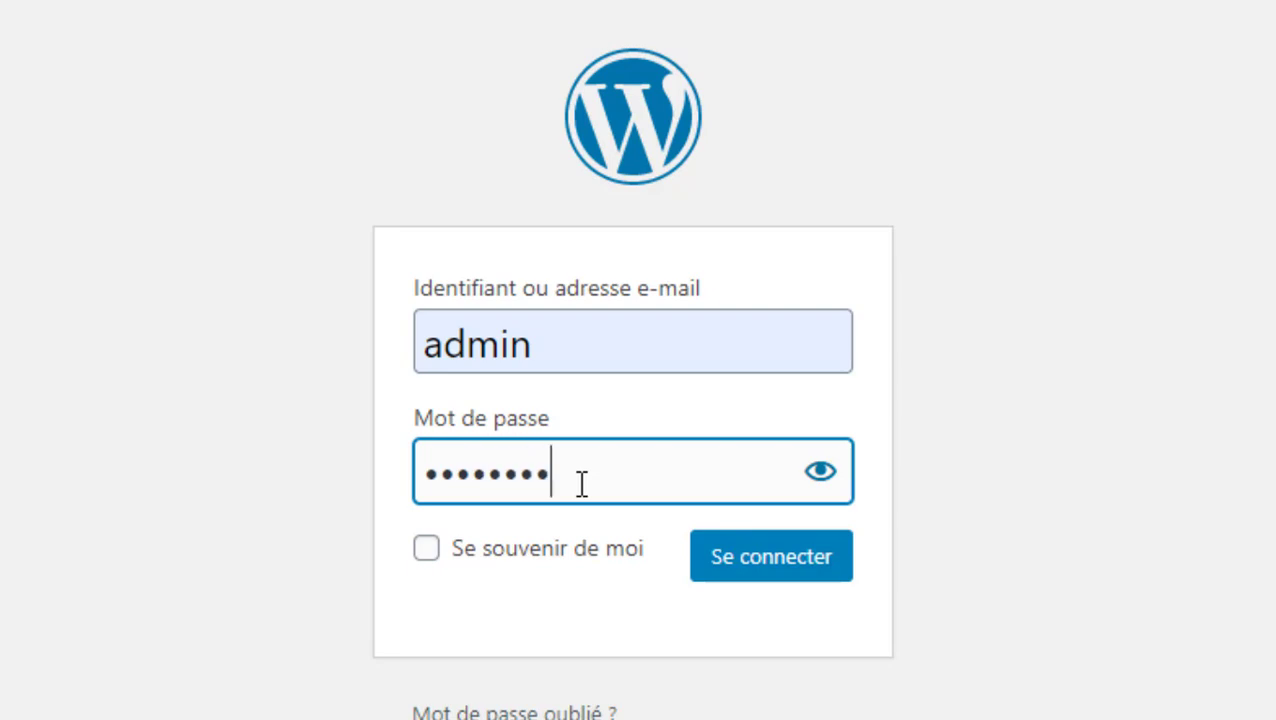
{"action": "left_click", "coordinate": [793, 566]}
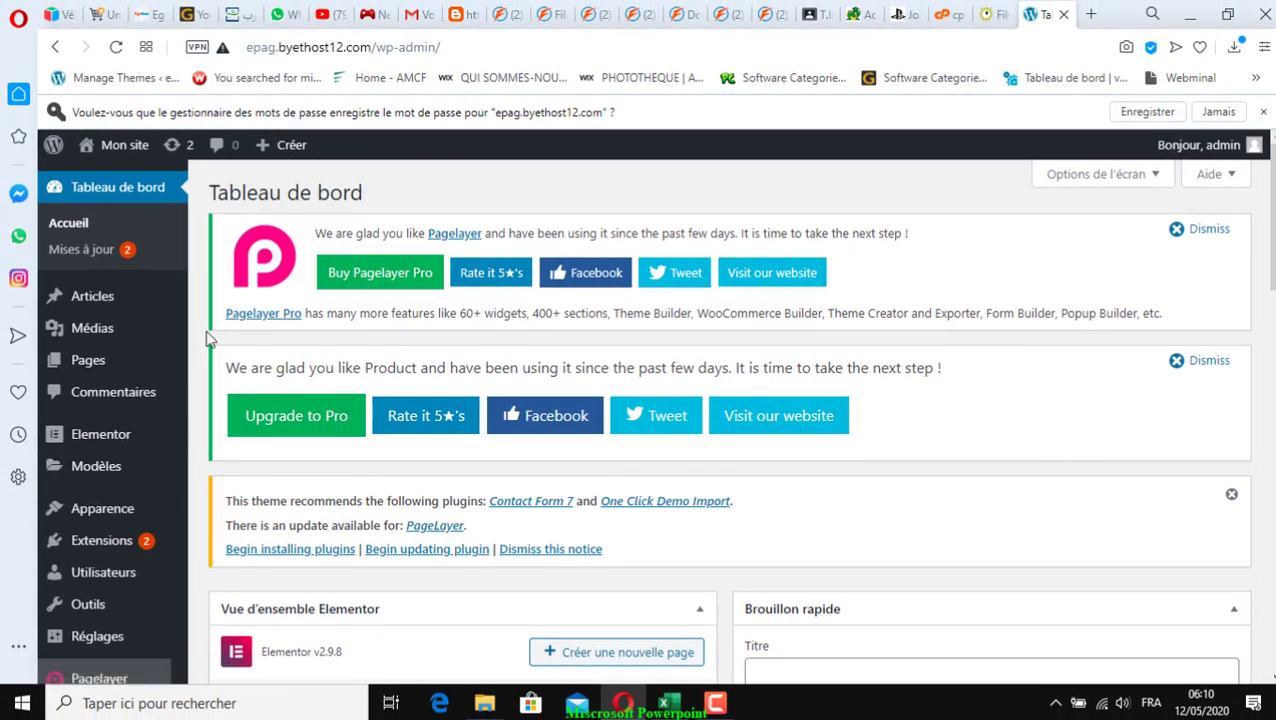
Open Mon site's 'Aller sur le site' link in a new tab and view the front page
{"action": "scroll", "coordinate": [680, 587], "scroll_direction": "down", "scroll_amount": 4}
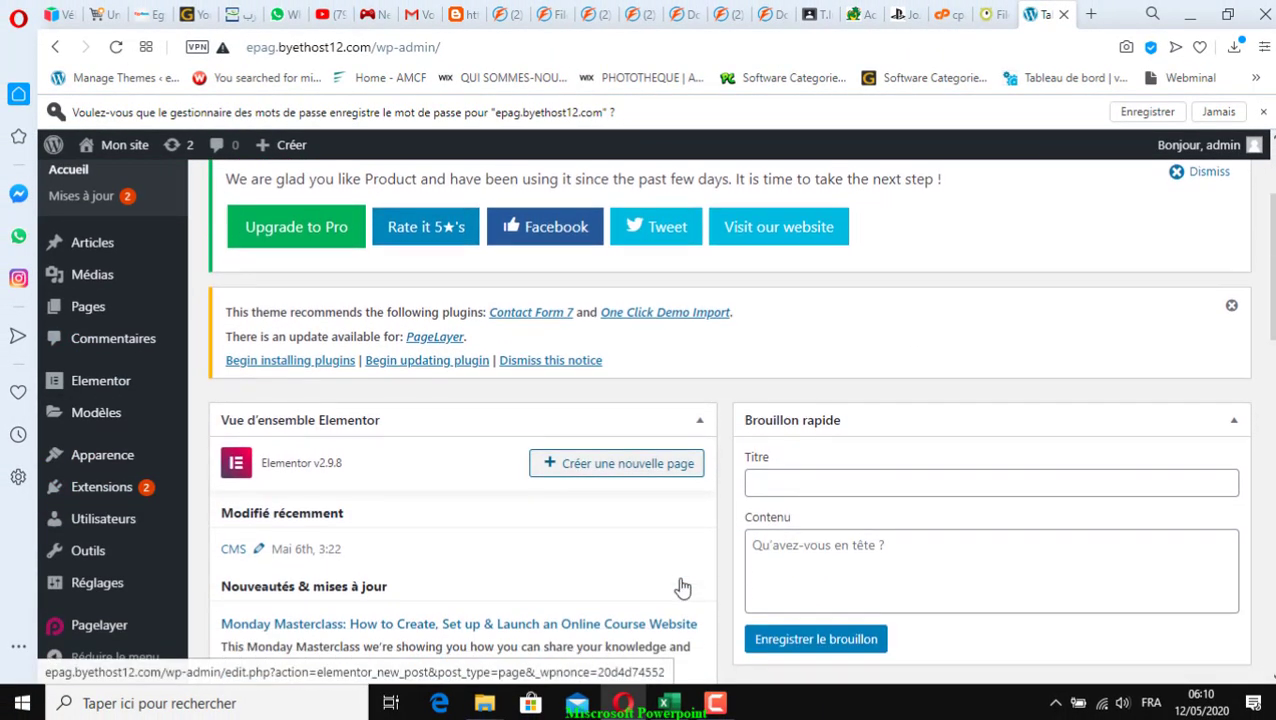
{"action": "scroll", "coordinate": [680, 587], "scroll_direction": "up", "scroll_amount": 4}
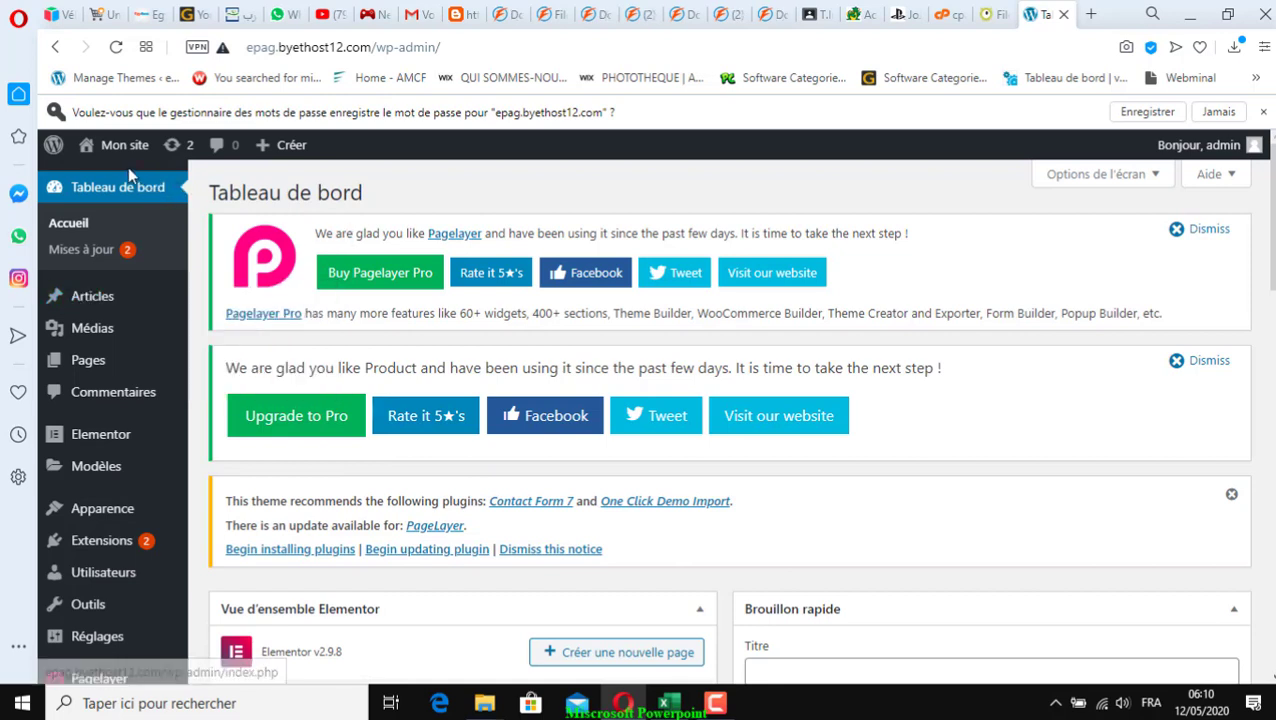
{"action": "mouse_move", "coordinate": [118, 147]}
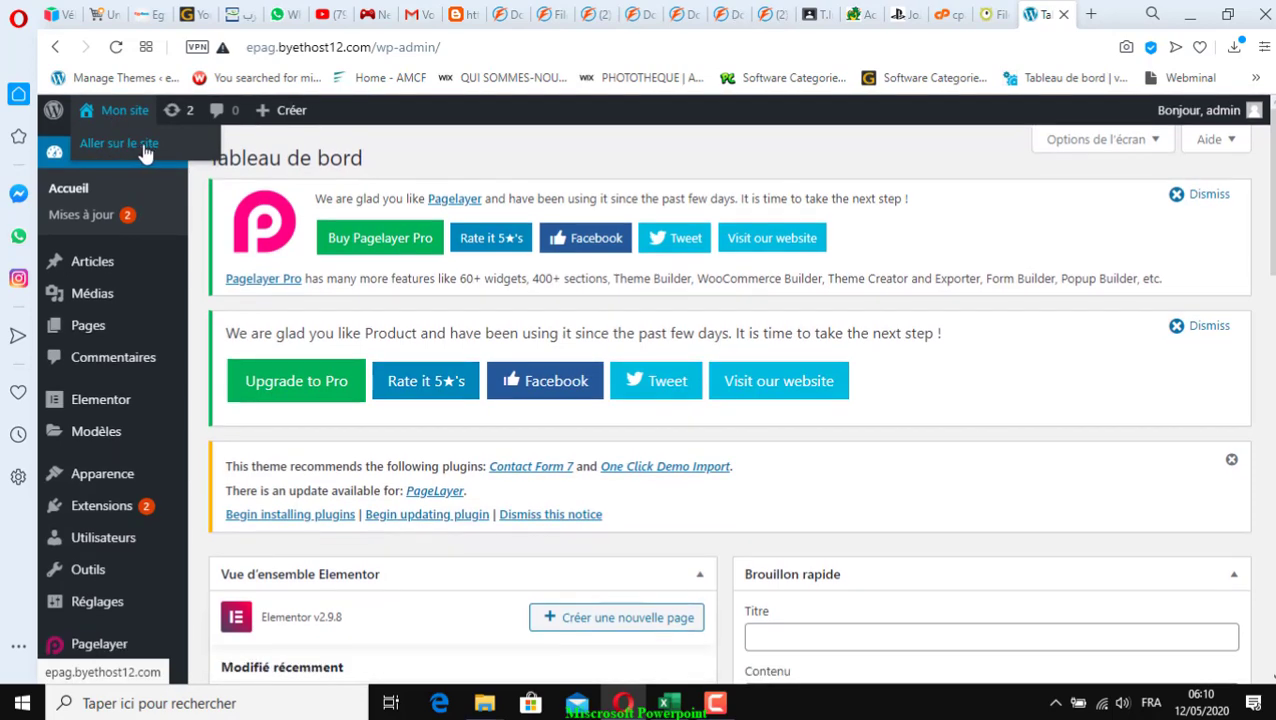
{"action": "right_click", "coordinate": [135, 146]}
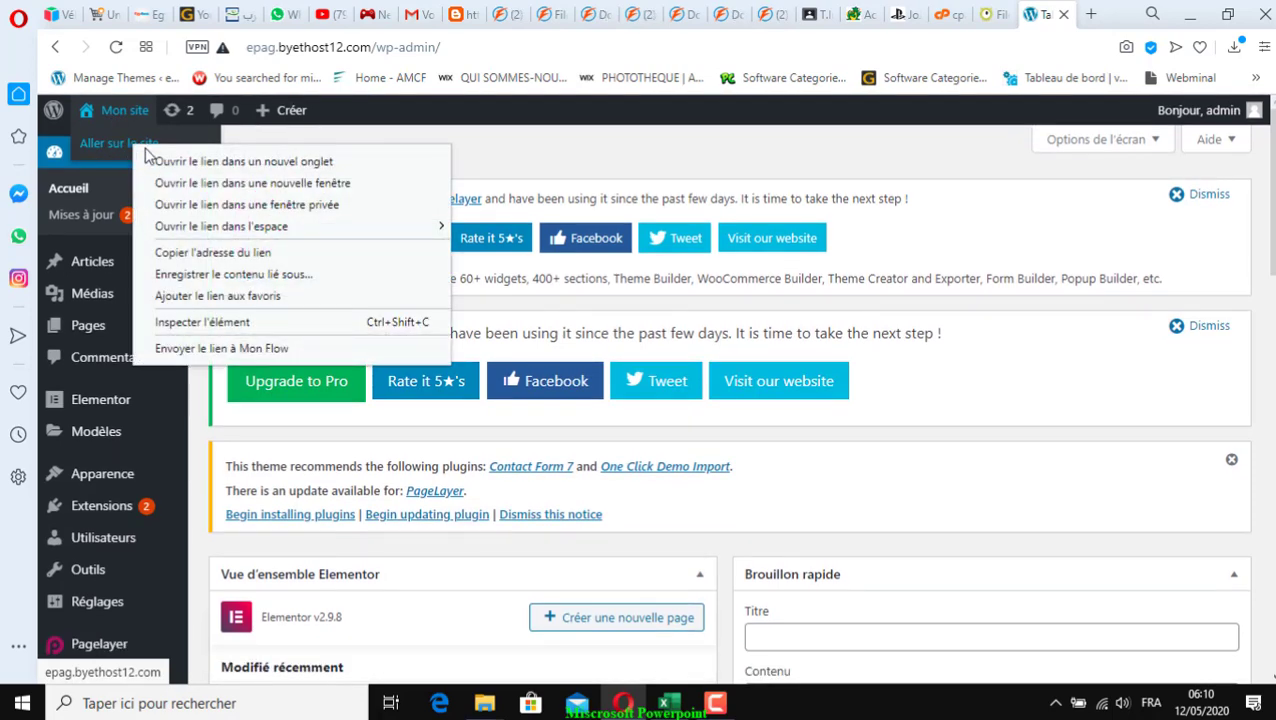
{"action": "left_click", "coordinate": [271, 168]}
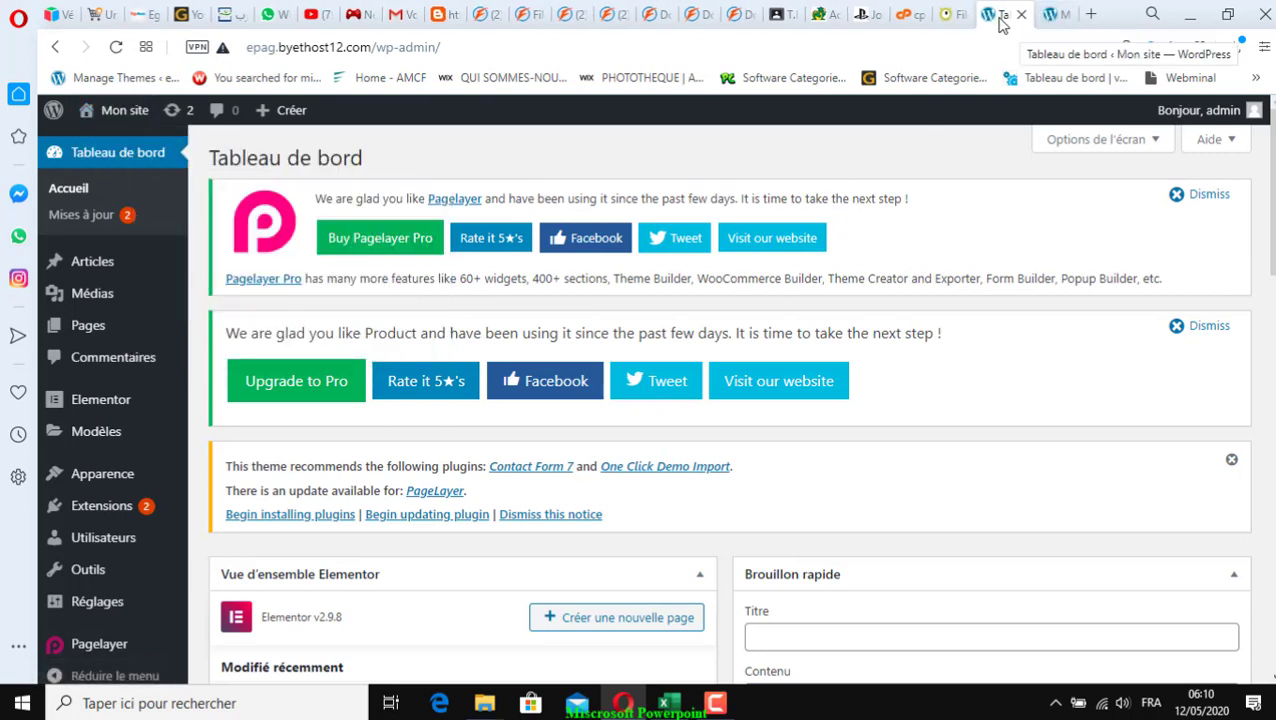
{"action": "left_click", "coordinate": [1055, 25]}
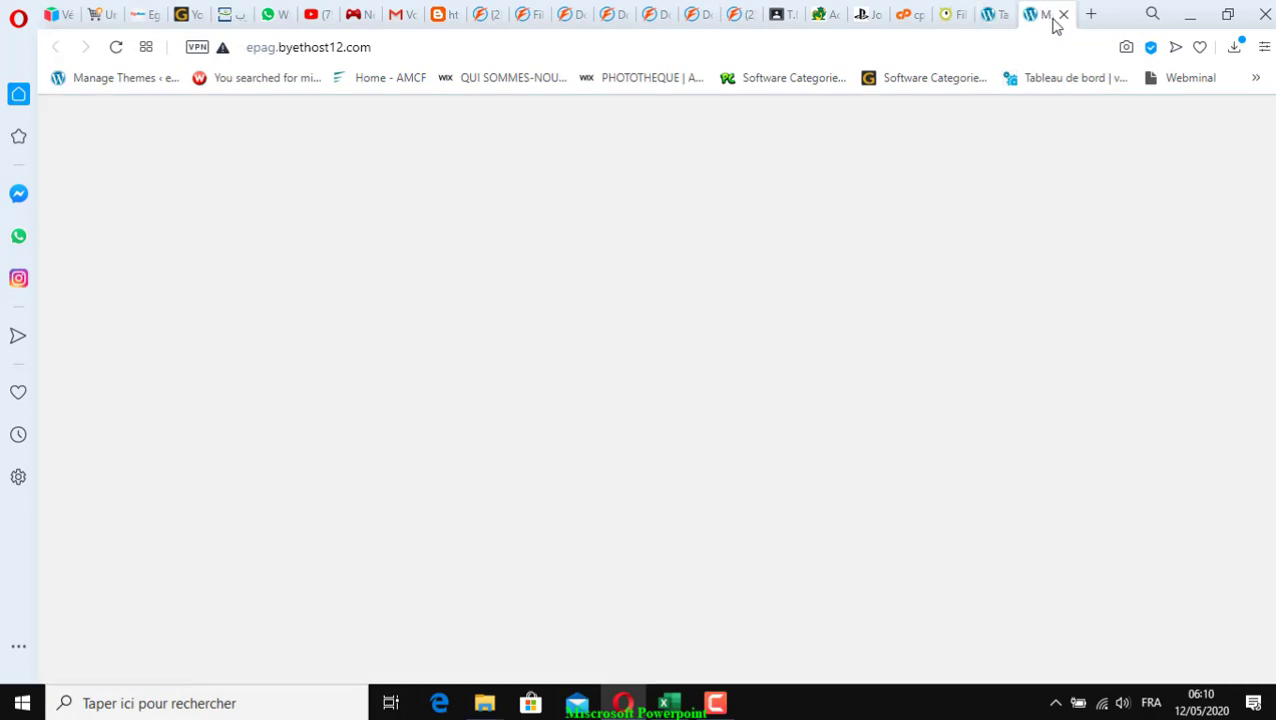
{"action": "left_click", "coordinate": [995, 16]}
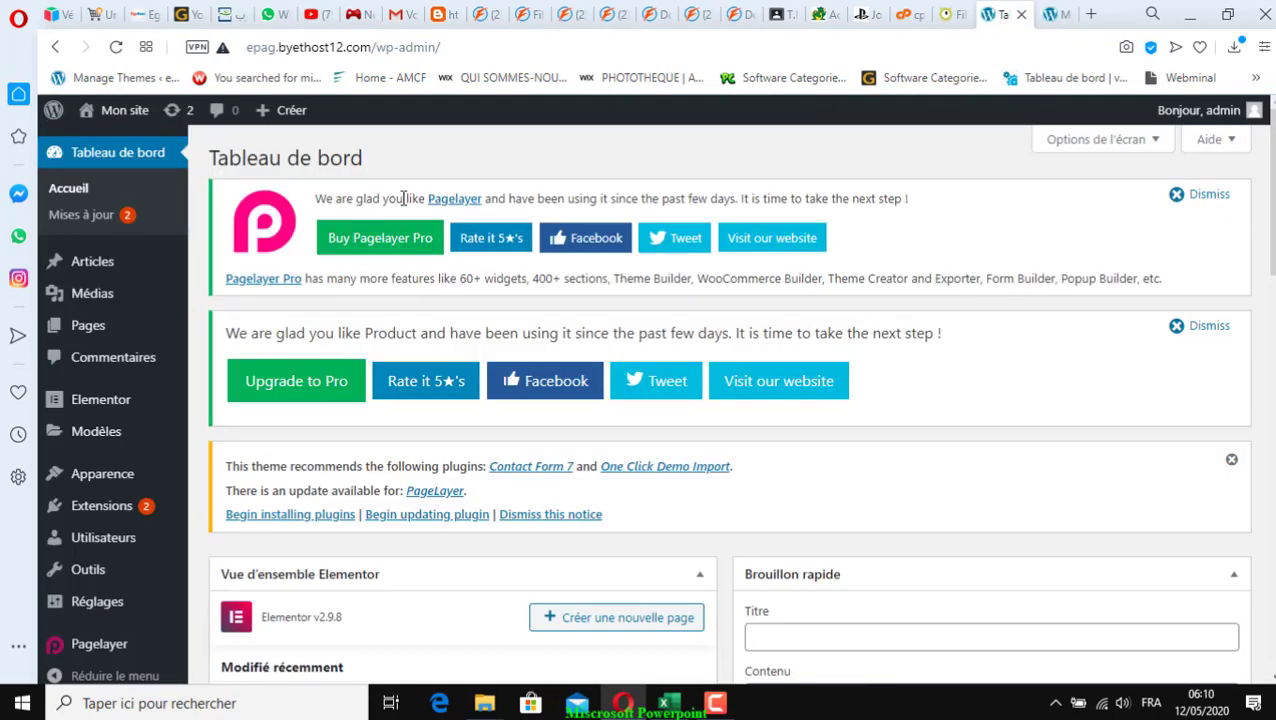
{"action": "mouse_move", "coordinate": [113, 280]}
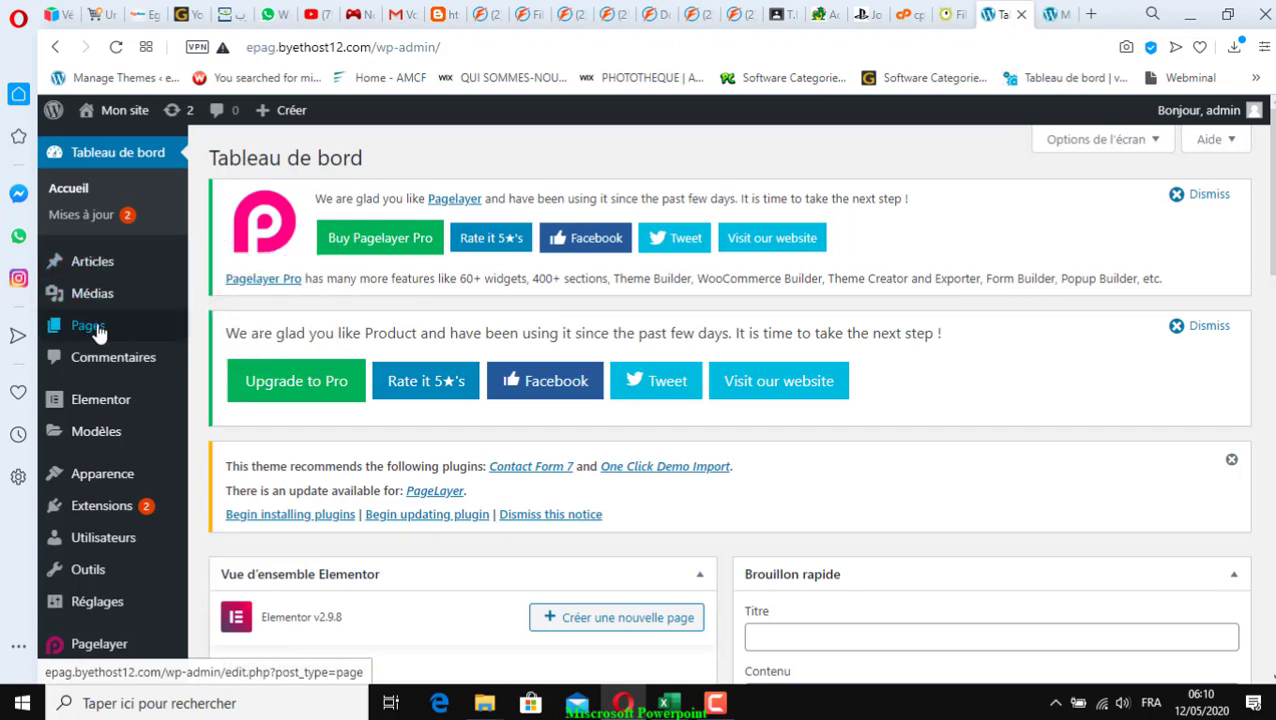
{"action": "mouse_move", "coordinate": [135, 325]}
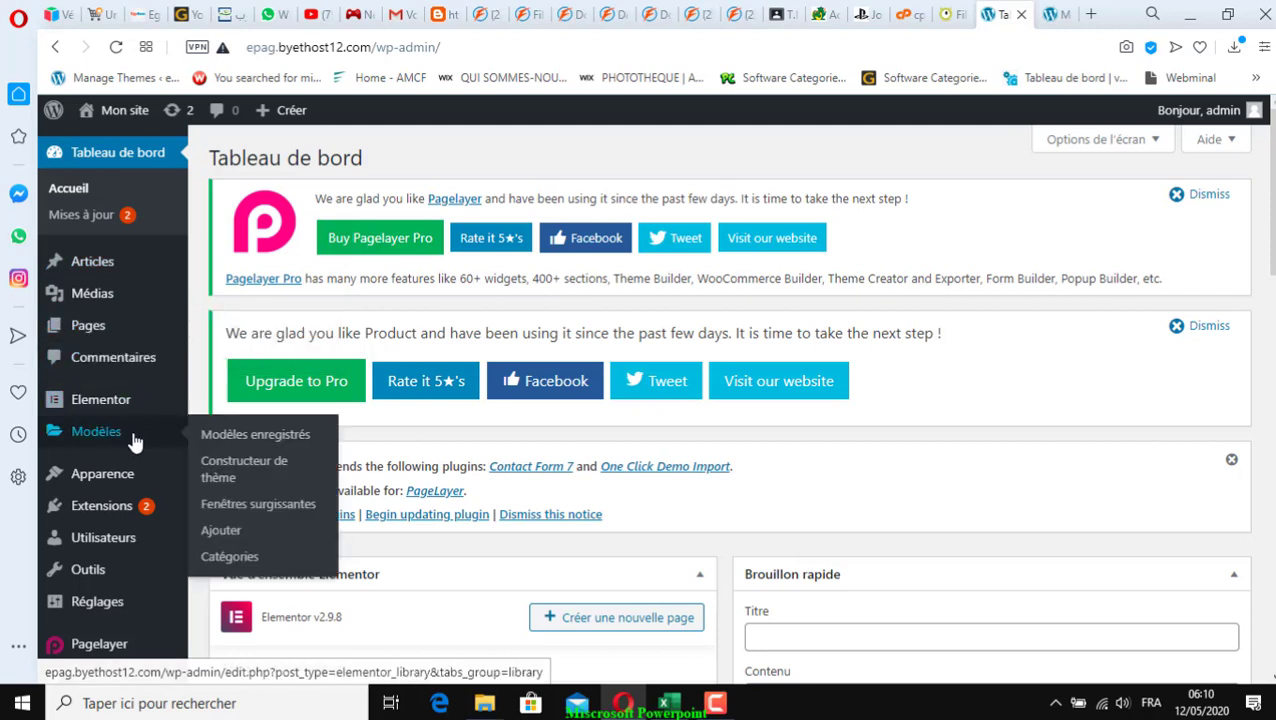
{"action": "mouse_move", "coordinate": [128, 484]}
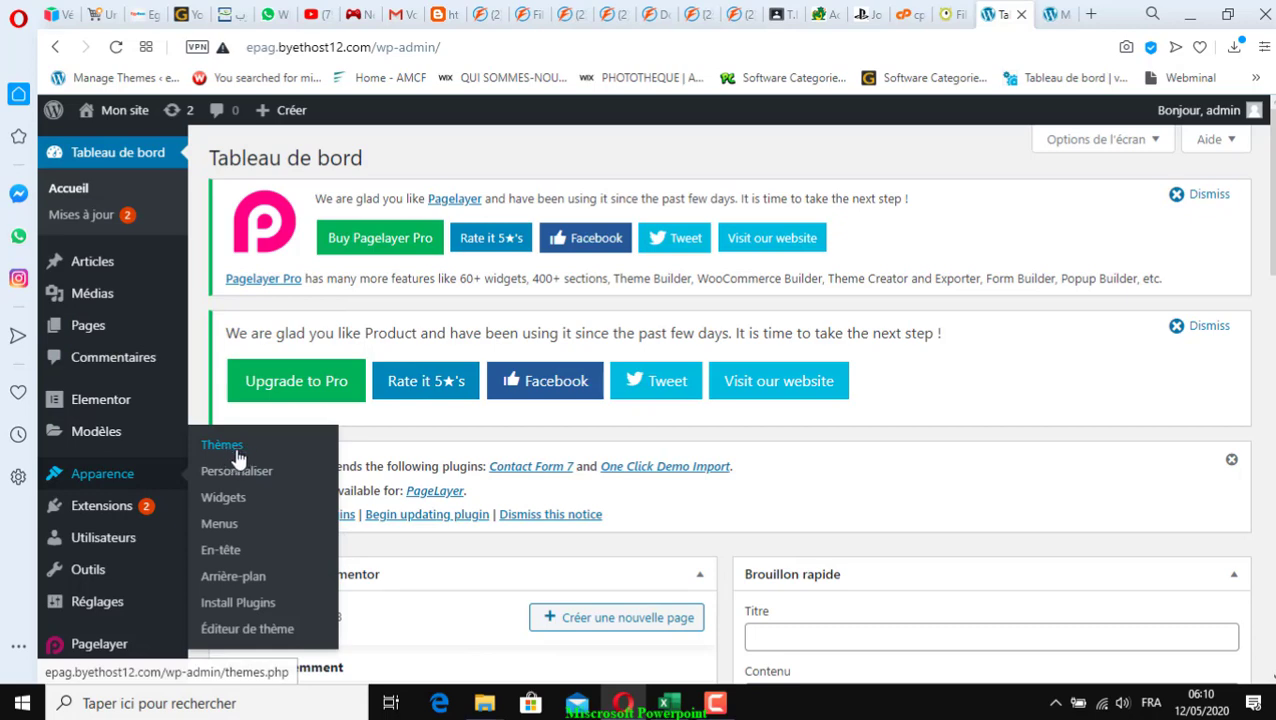
{"action": "left_click", "coordinate": [1050, 14]}
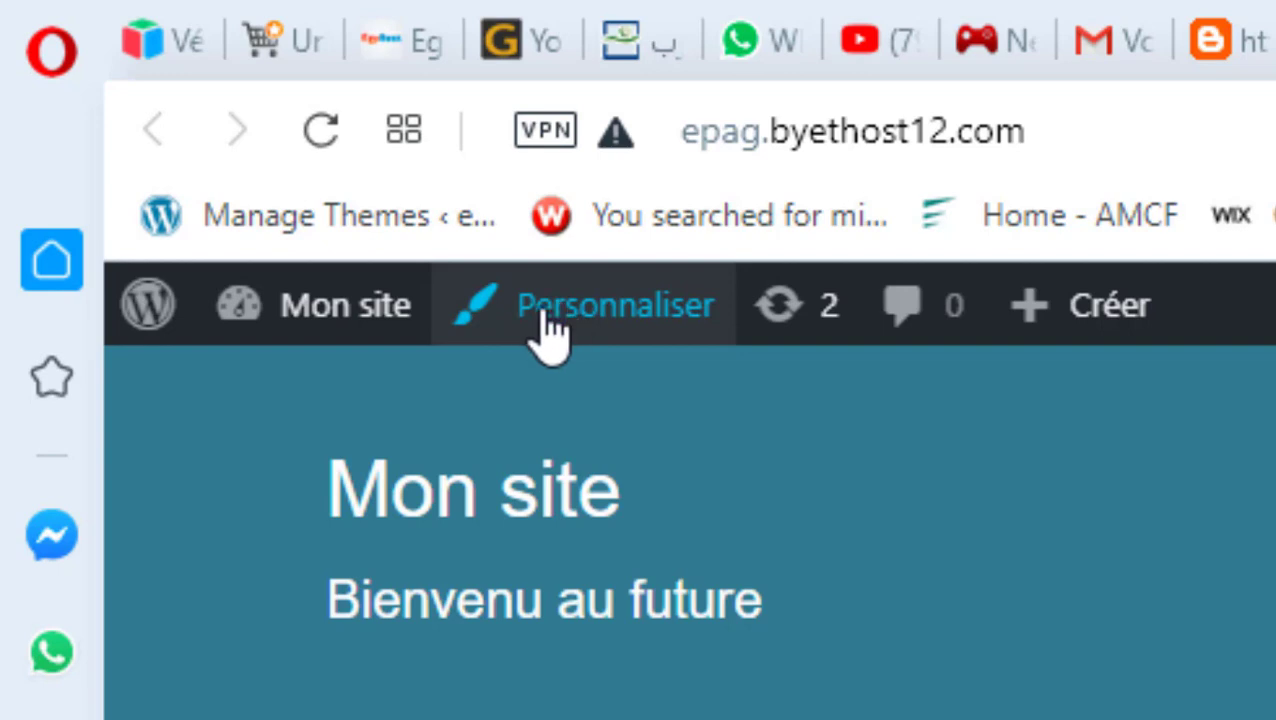
Launch the theme Customizer from the live site and enter its Couleurs section
{"action": "left_click", "coordinate": [546, 312]}
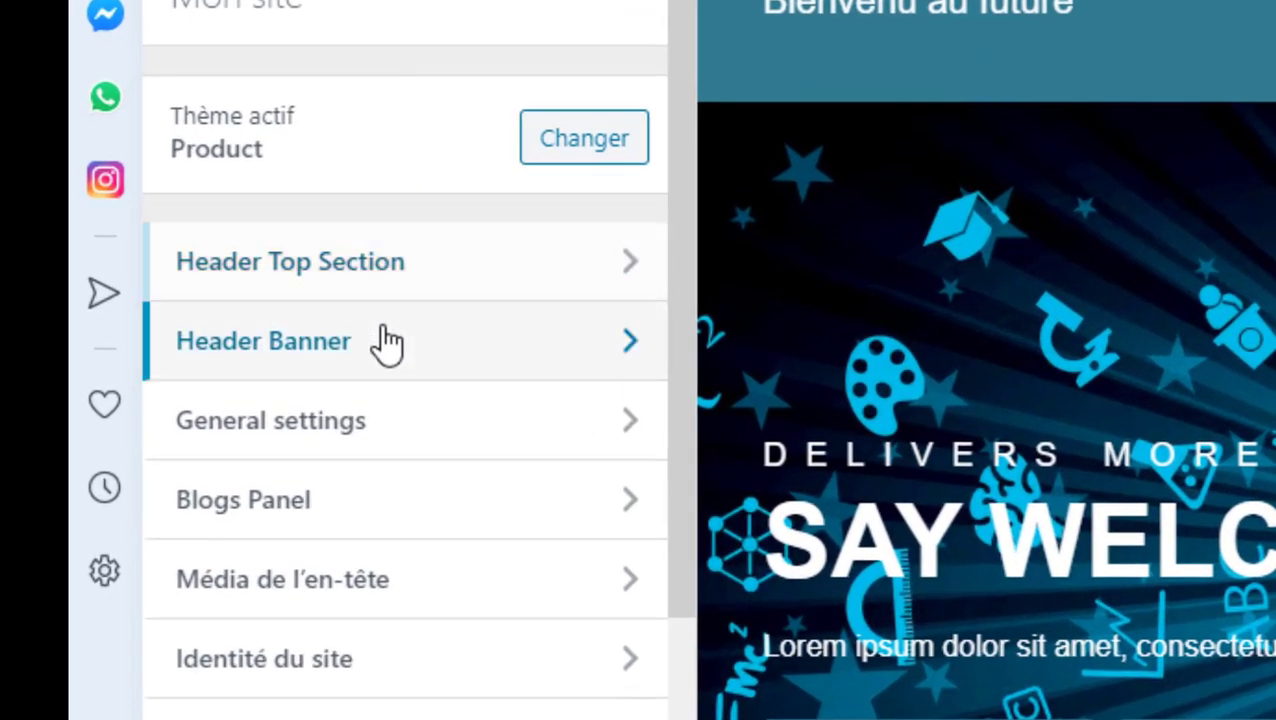
{"action": "scroll", "coordinate": [405, 370], "scroll_direction": "down", "scroll_amount": 4}
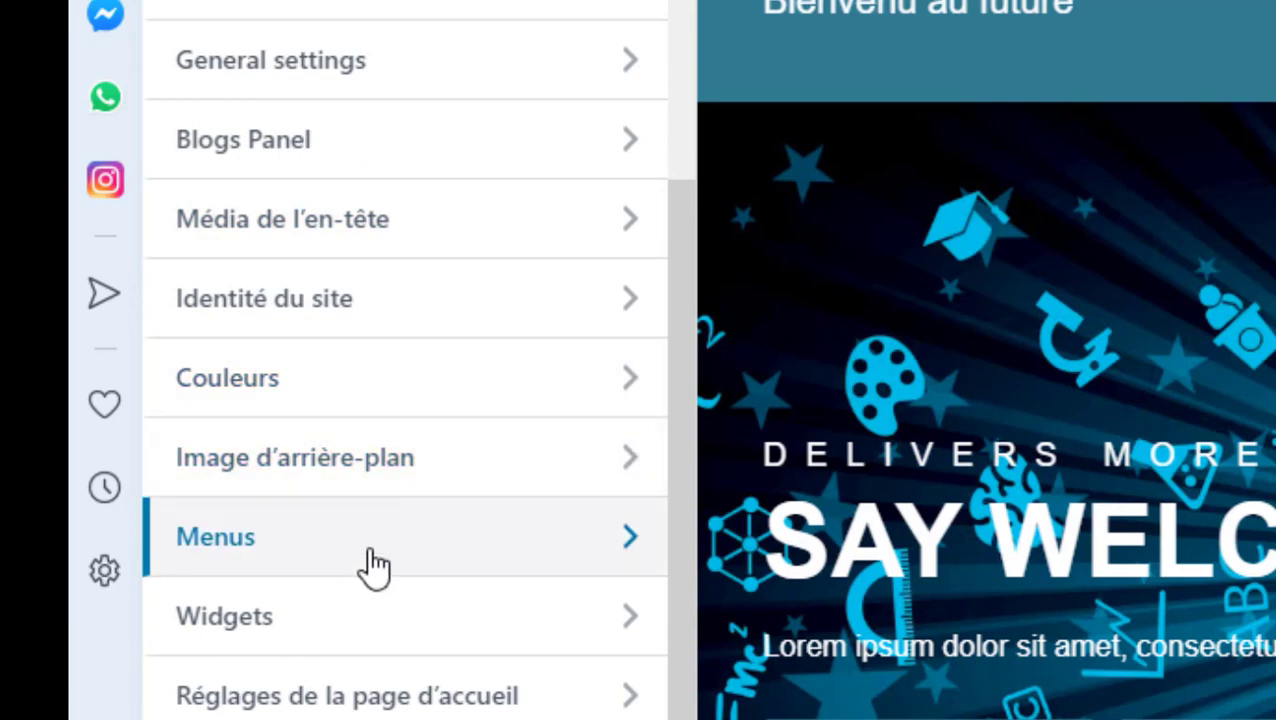
{"action": "left_click", "coordinate": [414, 396]}
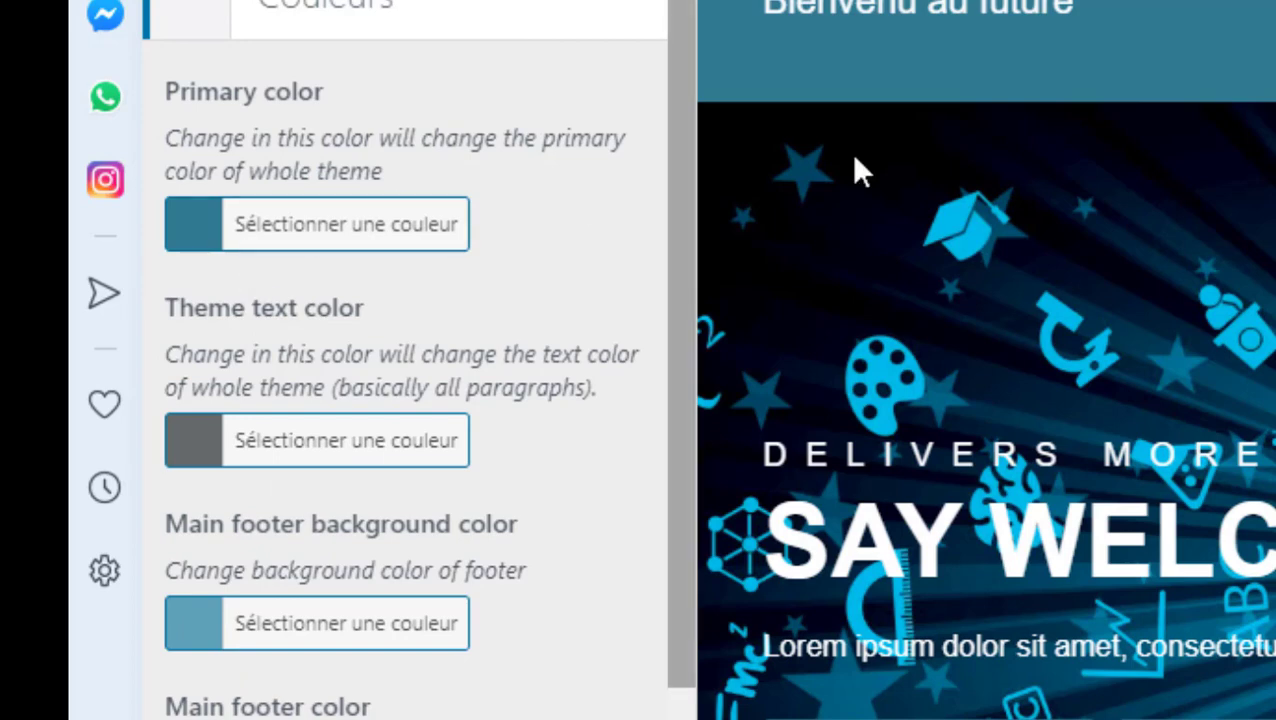
Leave Couleurs, go to Menus > top_menu and delete the top_menu menu
{"action": "scroll", "coordinate": [271, 14], "scroll_direction": "down", "scroll_amount": 3}
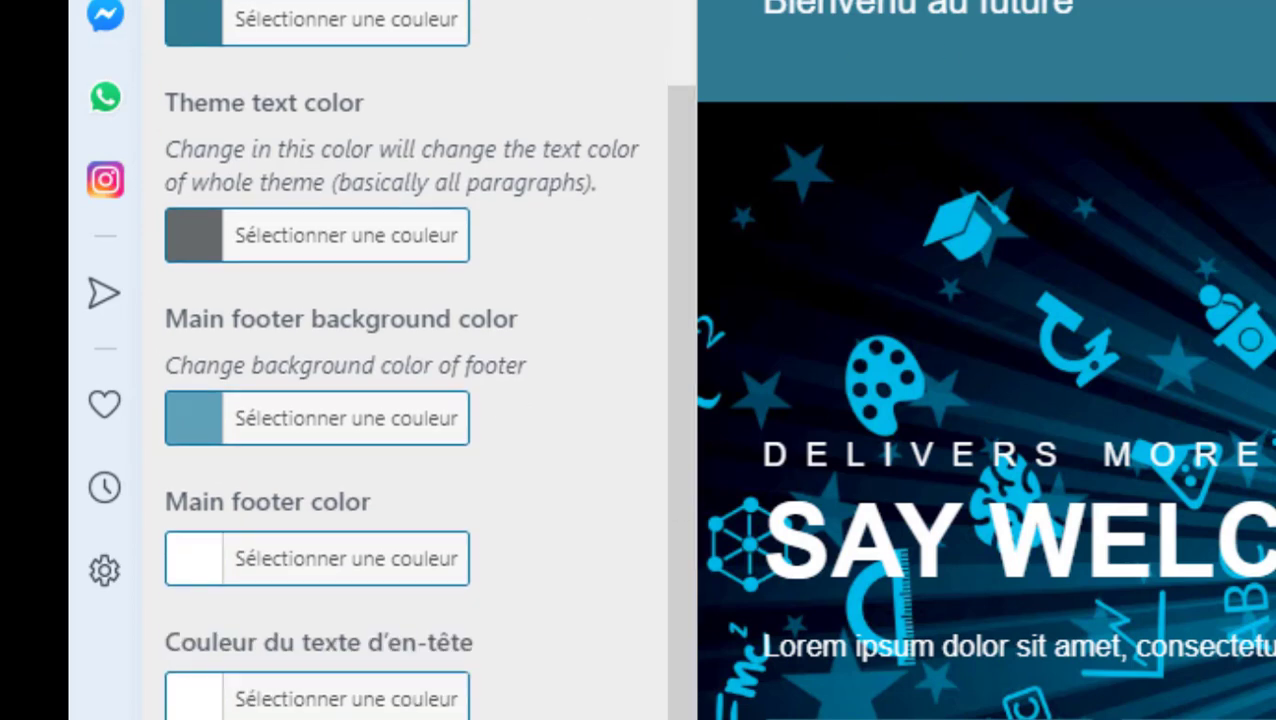
{"action": "scroll", "coordinate": [271, 14], "scroll_direction": "up", "scroll_amount": 3}
{"action": "left_click", "coordinate": [185, 4]}
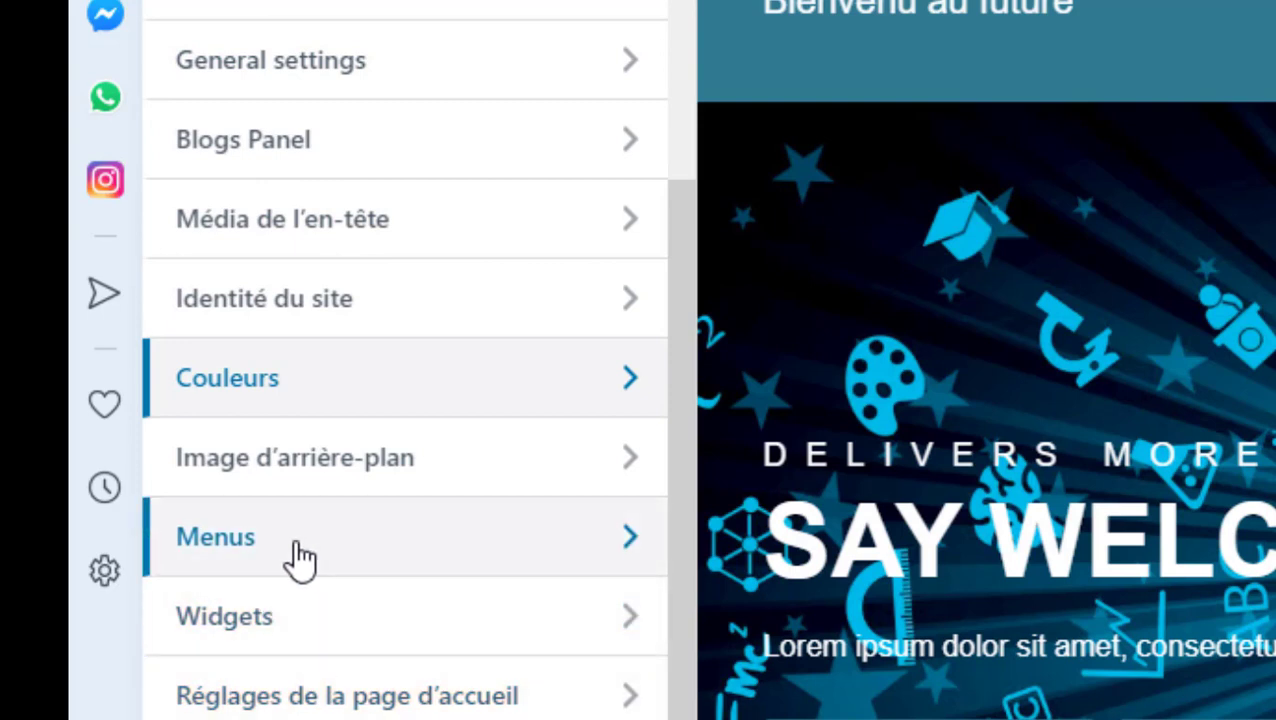
{"action": "left_click", "coordinate": [632, 553]}
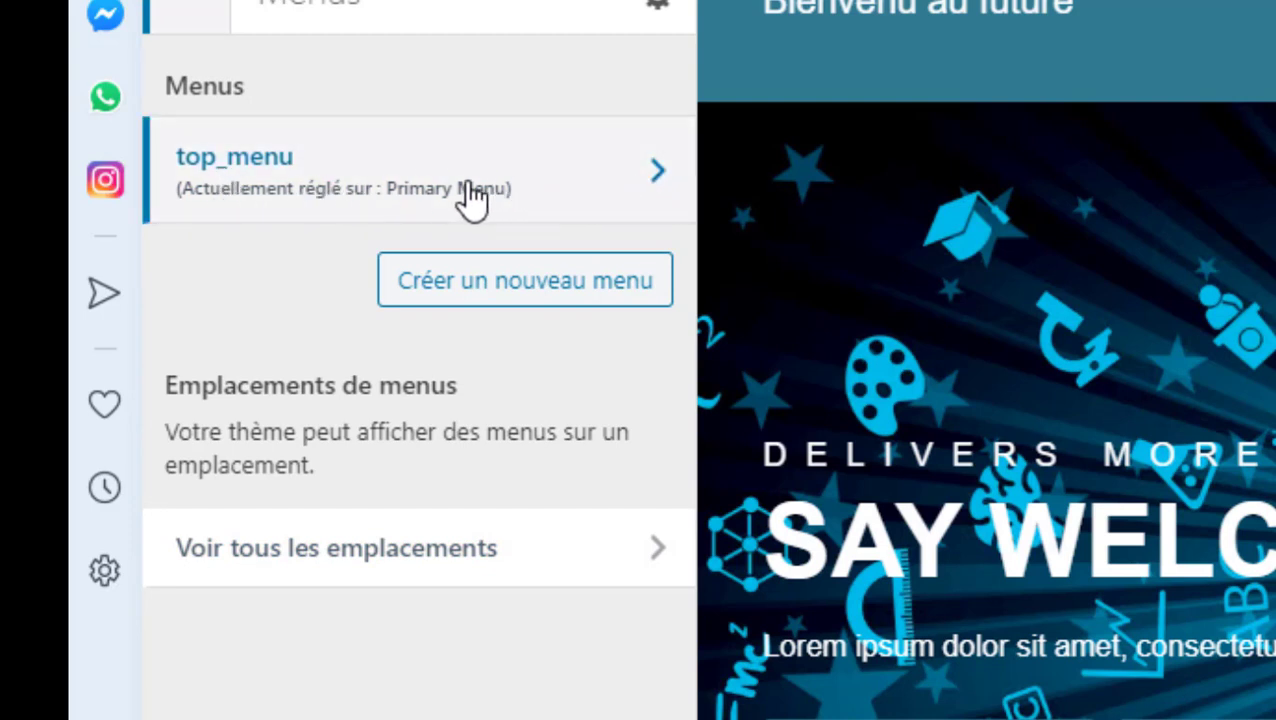
{"action": "left_click", "coordinate": [642, 200]}
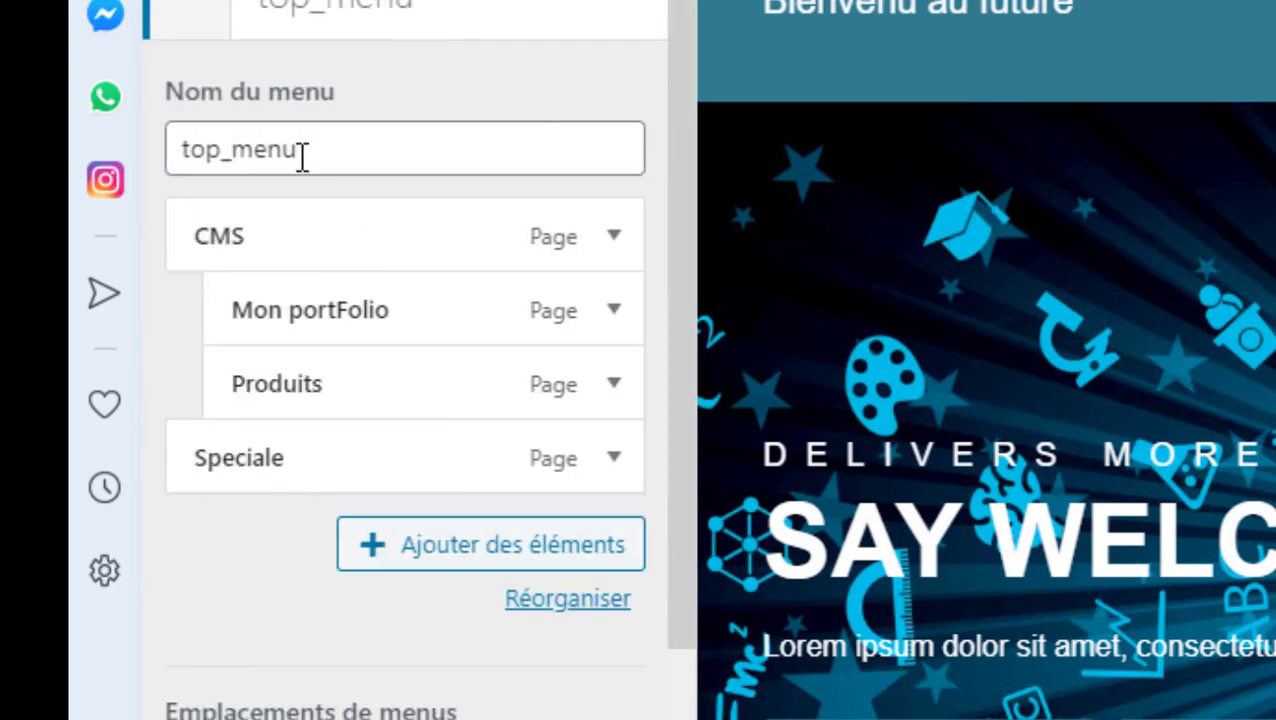
{"action": "scroll", "coordinate": [330, 600], "scroll_direction": "down", "scroll_amount": 3}
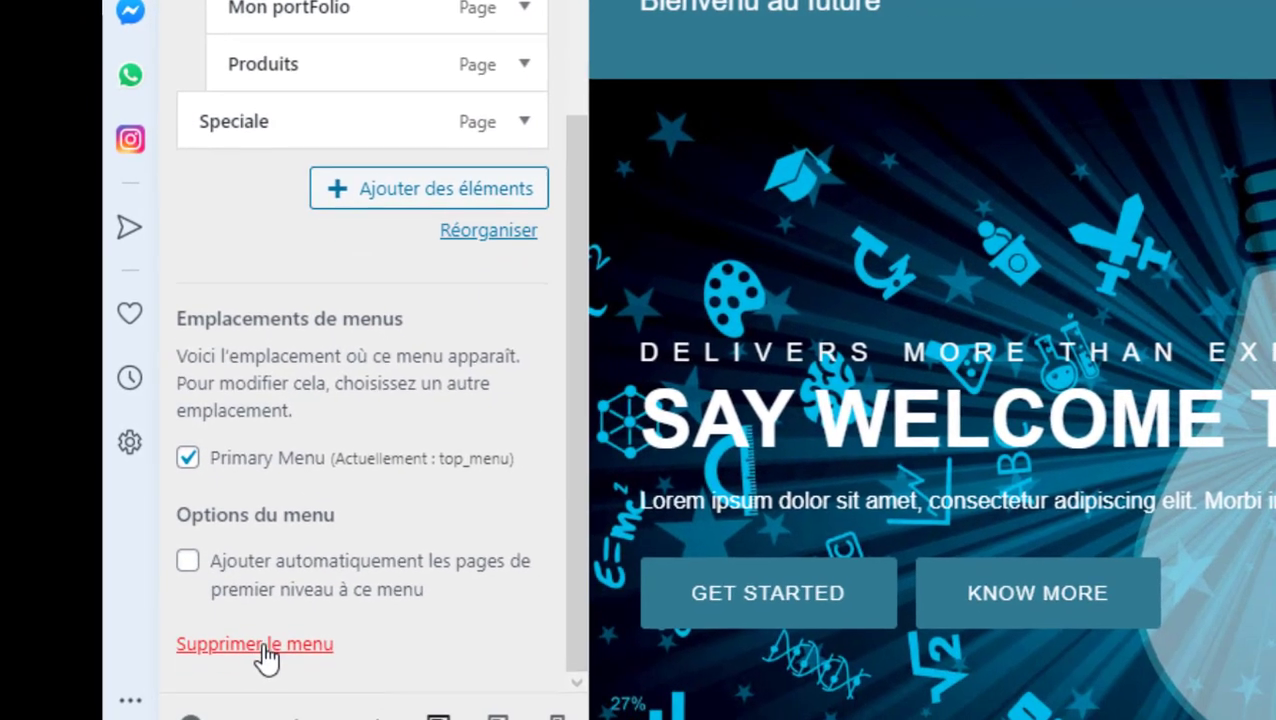
{"action": "left_click", "coordinate": [263, 646]}
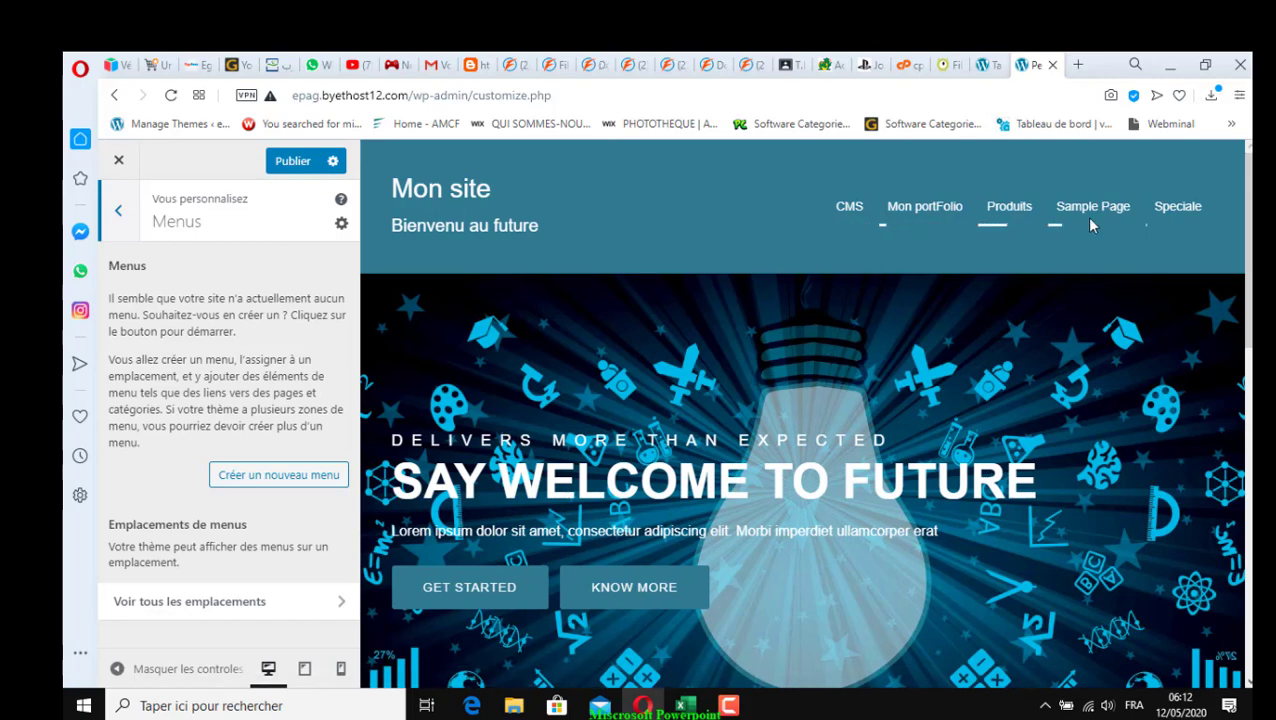
{"action": "left_click", "coordinate": [984, 70]}
{"action": "left_click", "coordinate": [145, 362]}
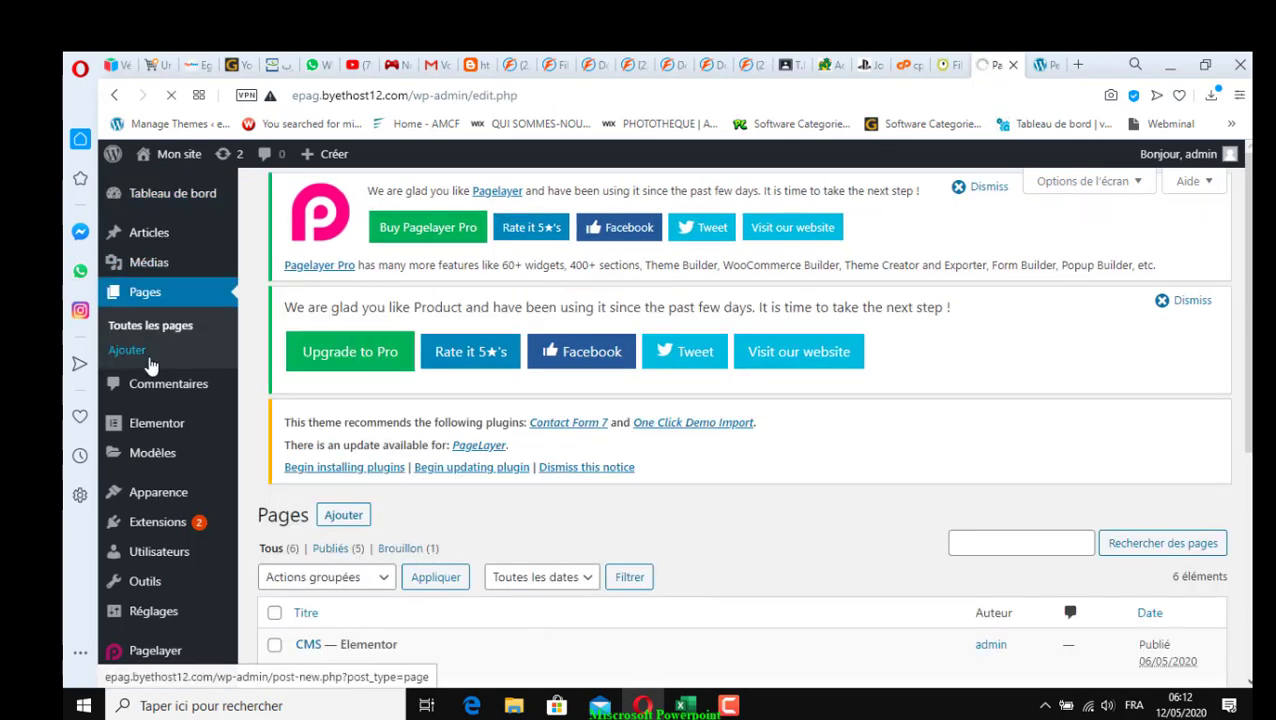
{"action": "scroll", "coordinate": [310, 527], "scroll_direction": "down", "scroll_amount": 4}
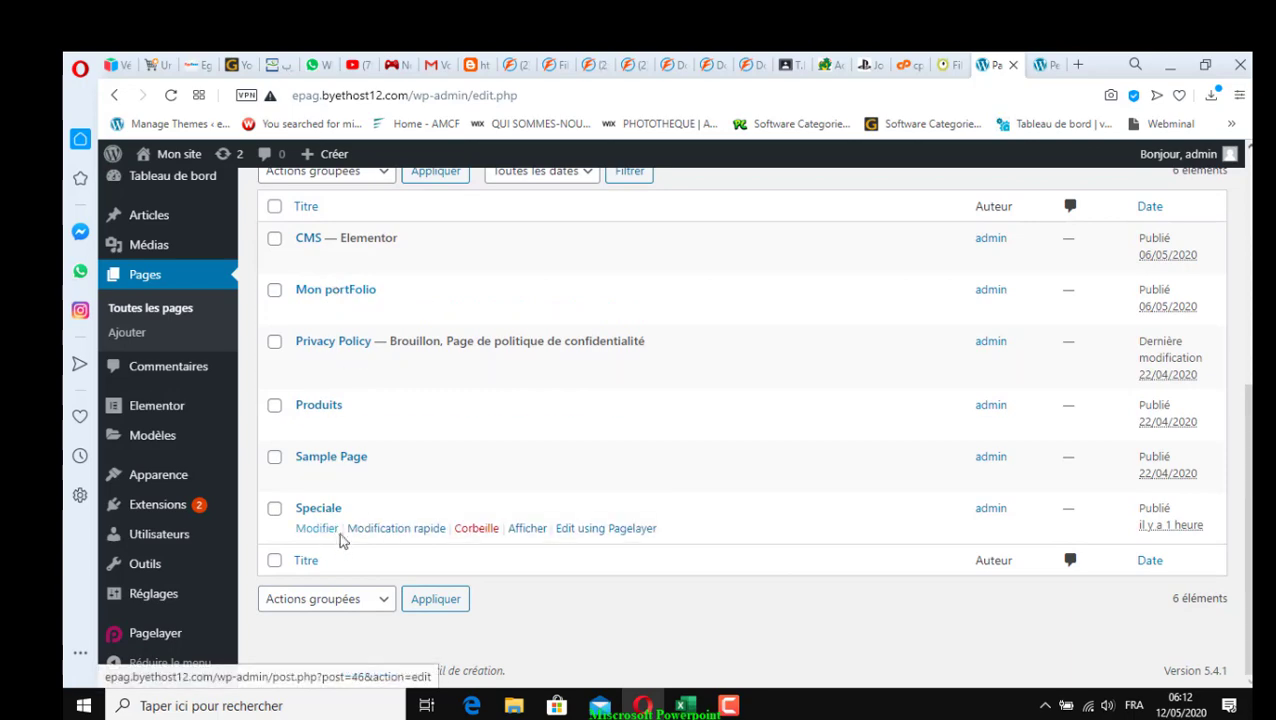
{"action": "left_click", "coordinate": [1045, 65]}
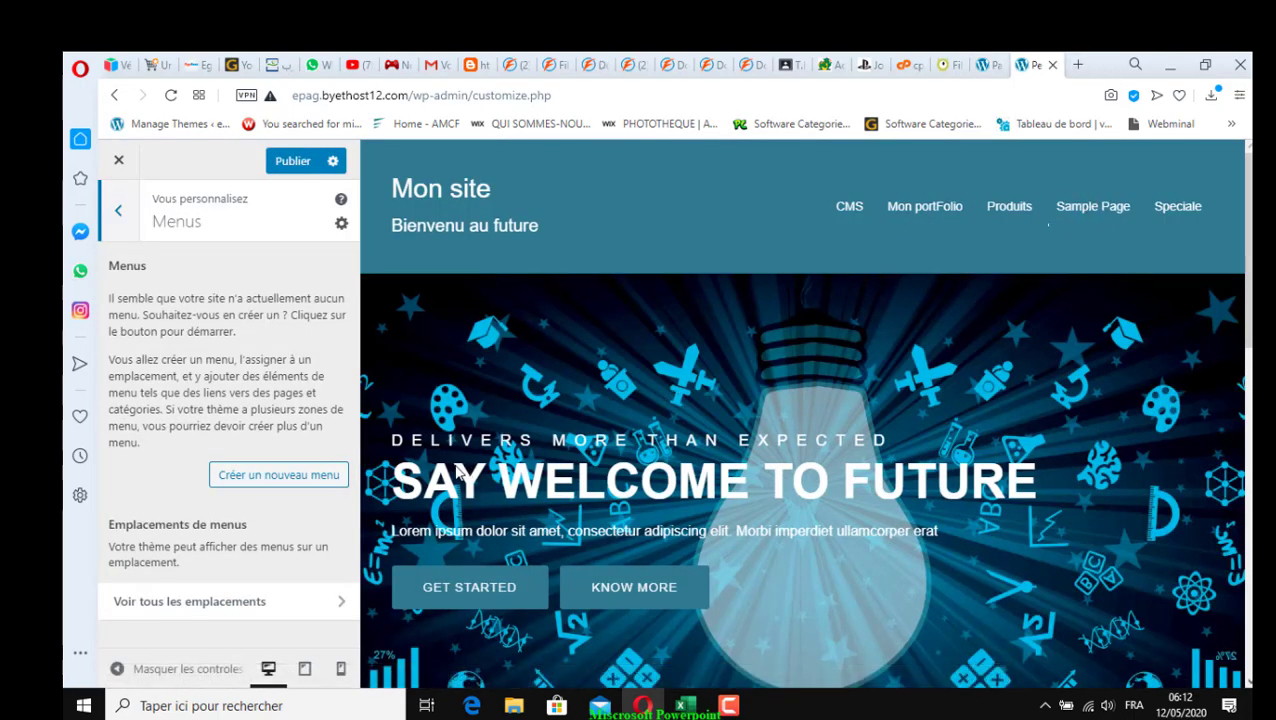
Name a new menu menu_haut, tick the Primary Menu location, and create it
{"action": "left_click", "coordinate": [294, 484]}
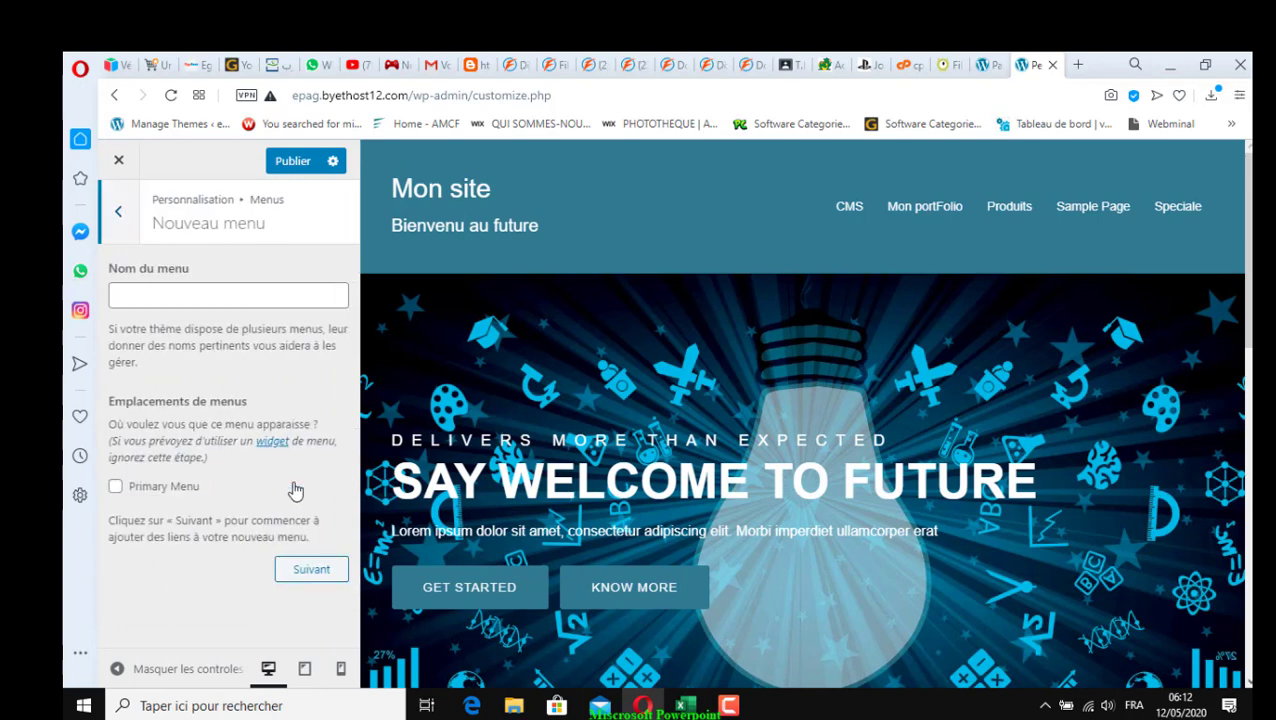
{"action": "left_click", "coordinate": [233, 298]}
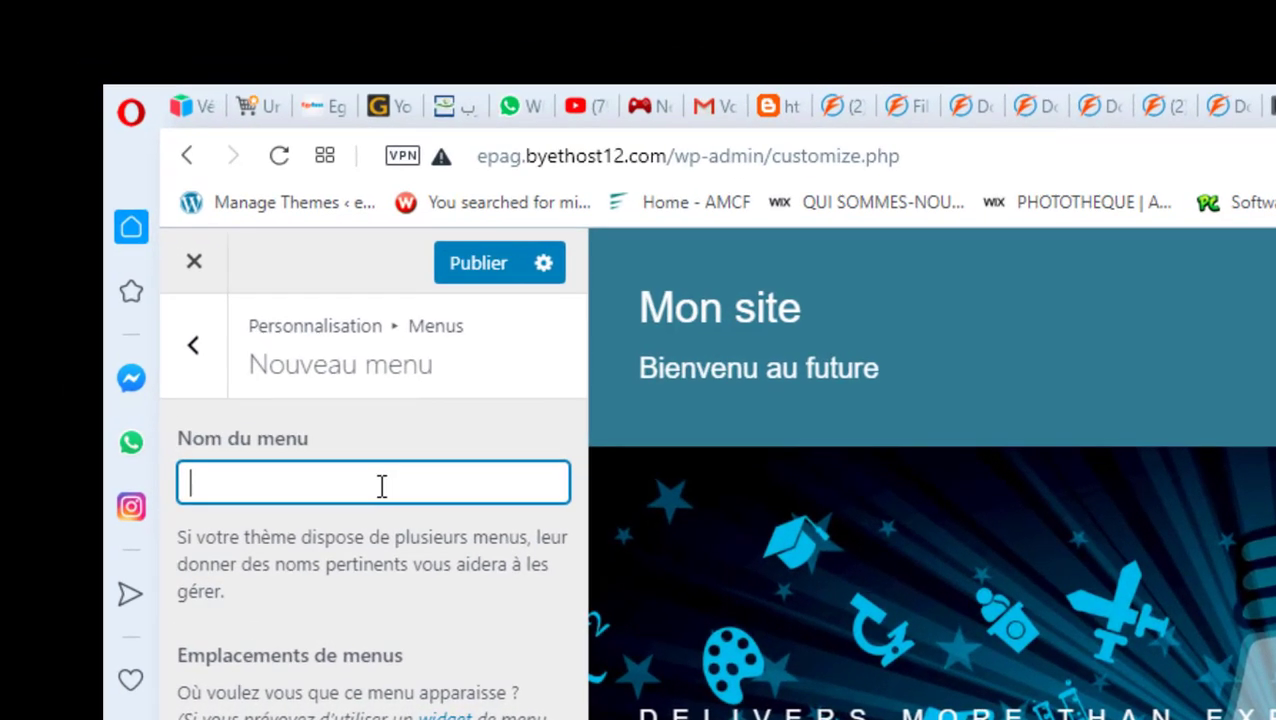
{"action": "type", "text": "menu_haut"}
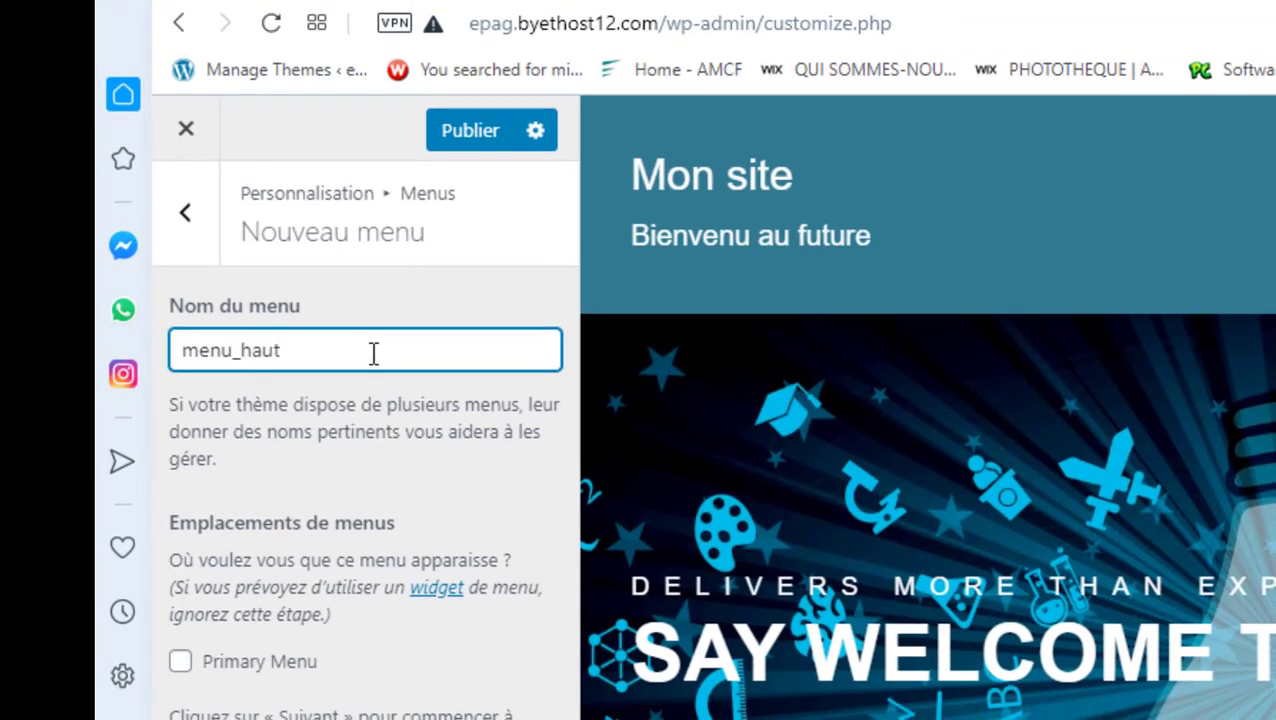
{"action": "left_click", "coordinate": [181, 664]}
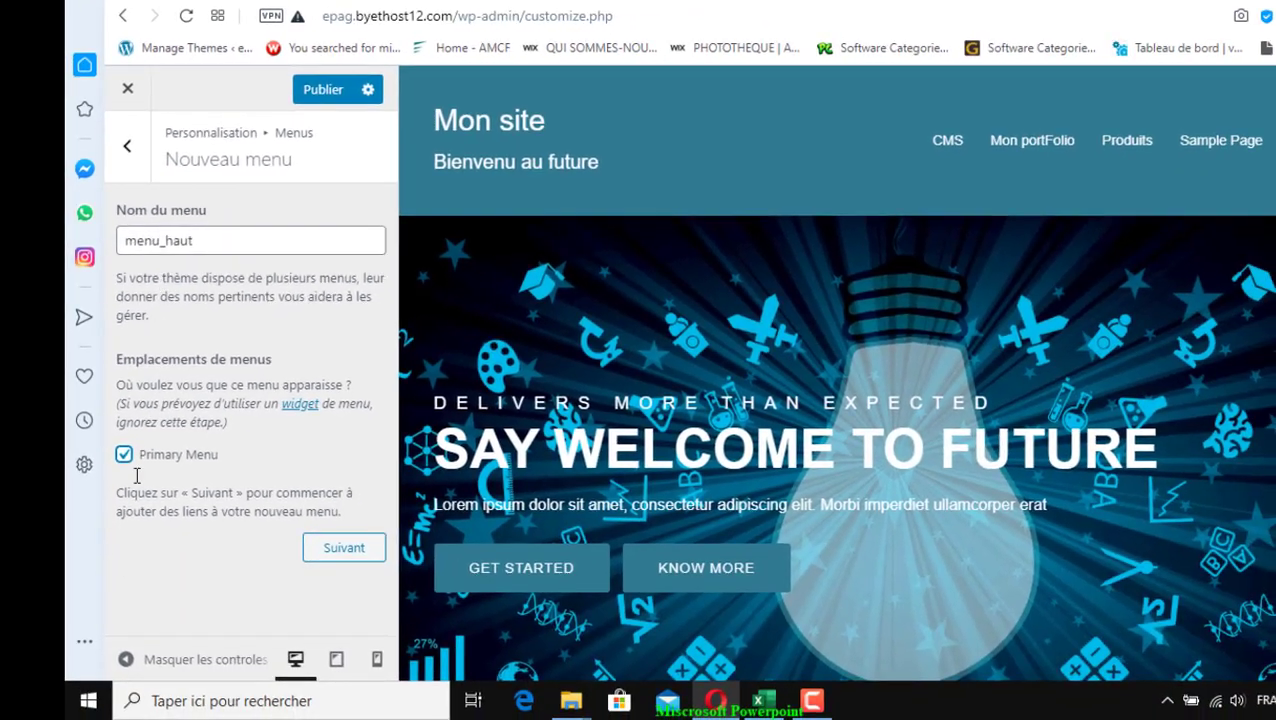
{"action": "left_click", "coordinate": [344, 552]}
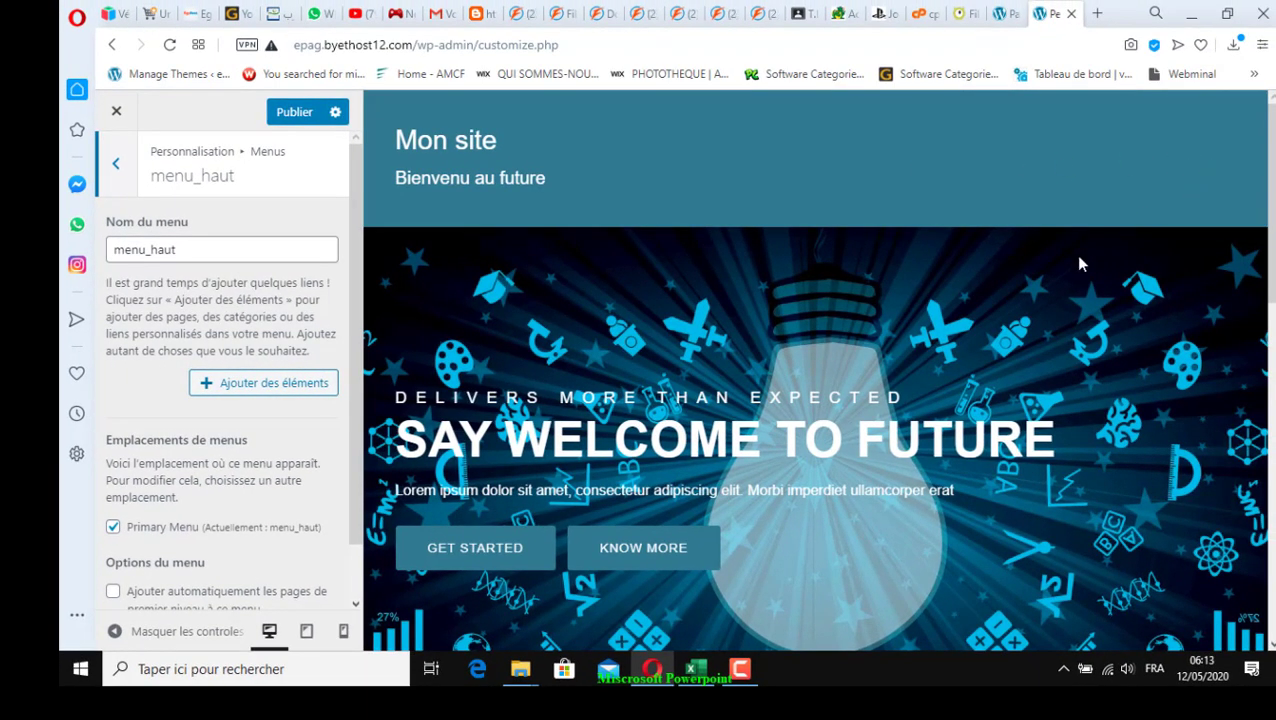
{"action": "scroll", "coordinate": [228, 550], "scroll_direction": "down", "scroll_amount": 1}
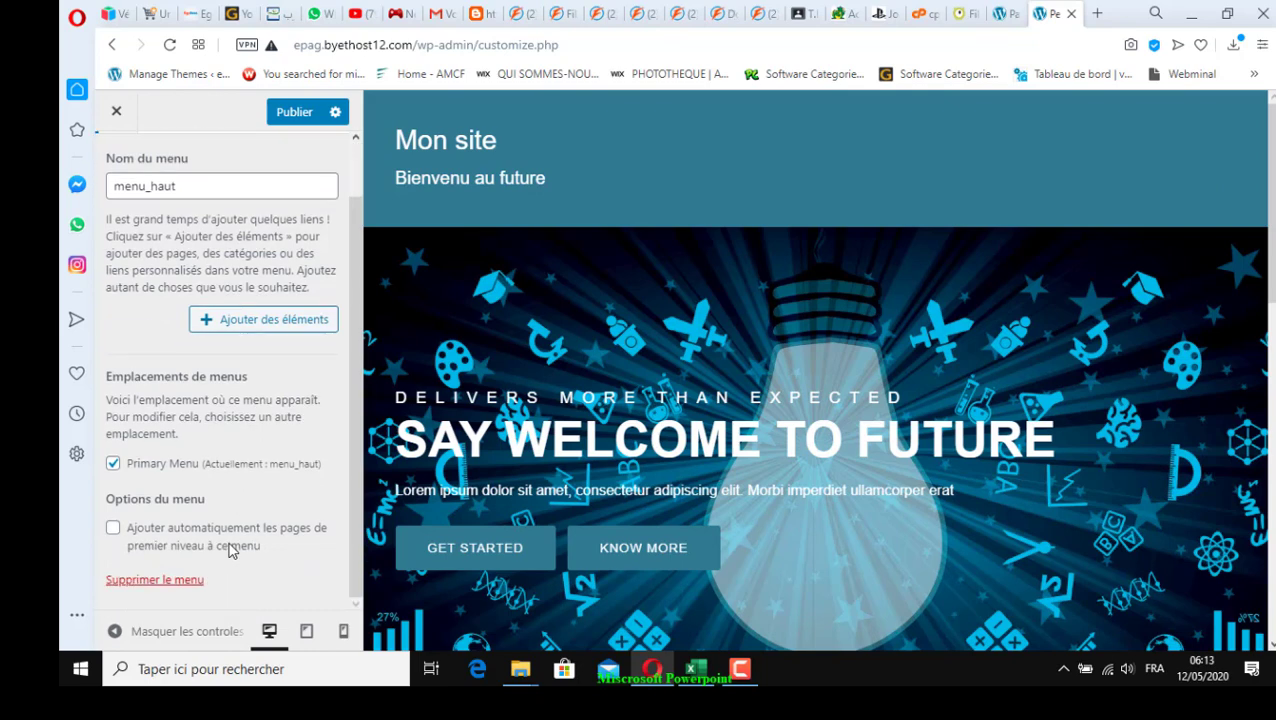
{"action": "scroll", "coordinate": [228, 550], "scroll_direction": "up", "scroll_amount": 1}
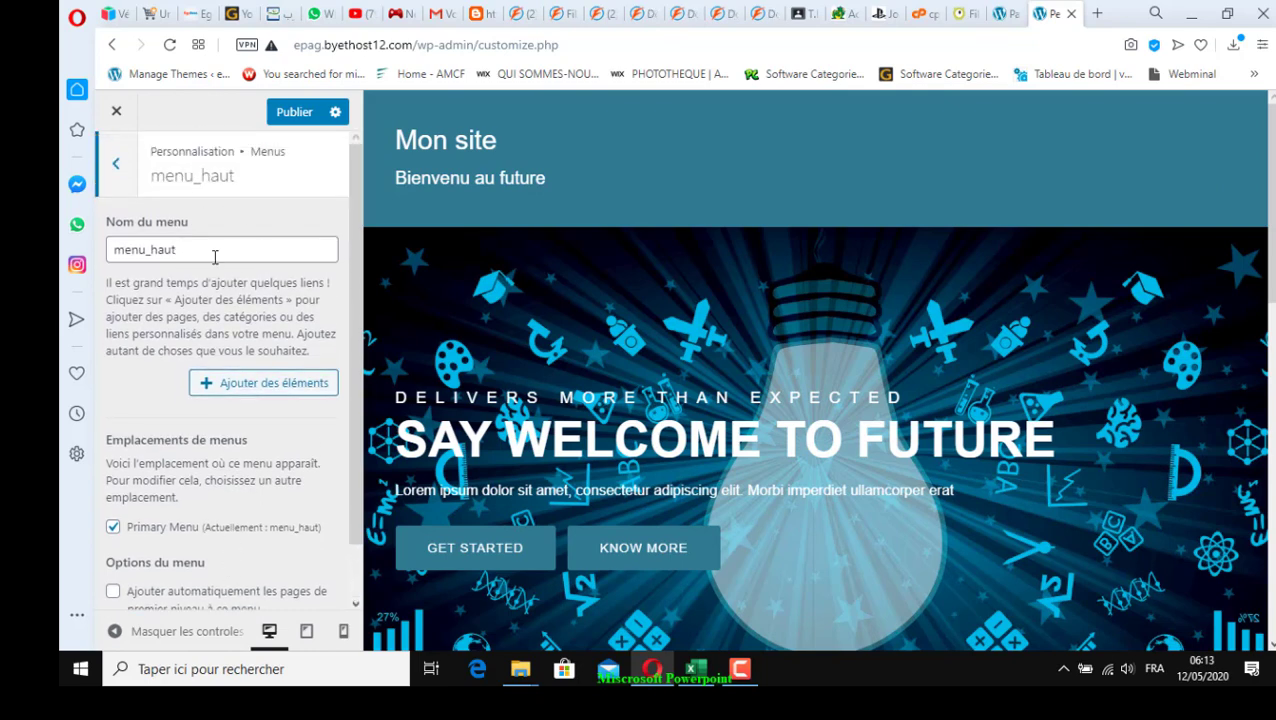
{"action": "scroll", "coordinate": [203, 431], "scroll_direction": "down", "scroll_amount": 1}
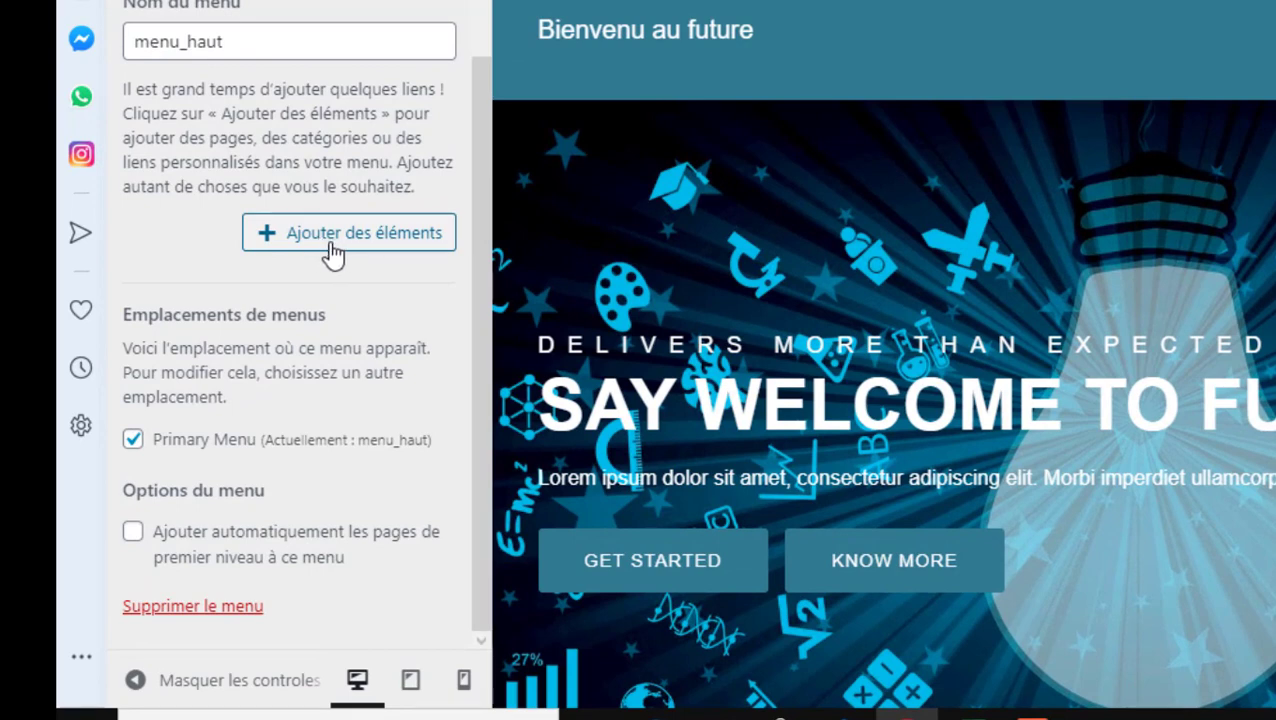
Expand the Pages item list, add CMS twice, then remove both CMS entries
{"action": "left_click", "coordinate": [328, 246]}
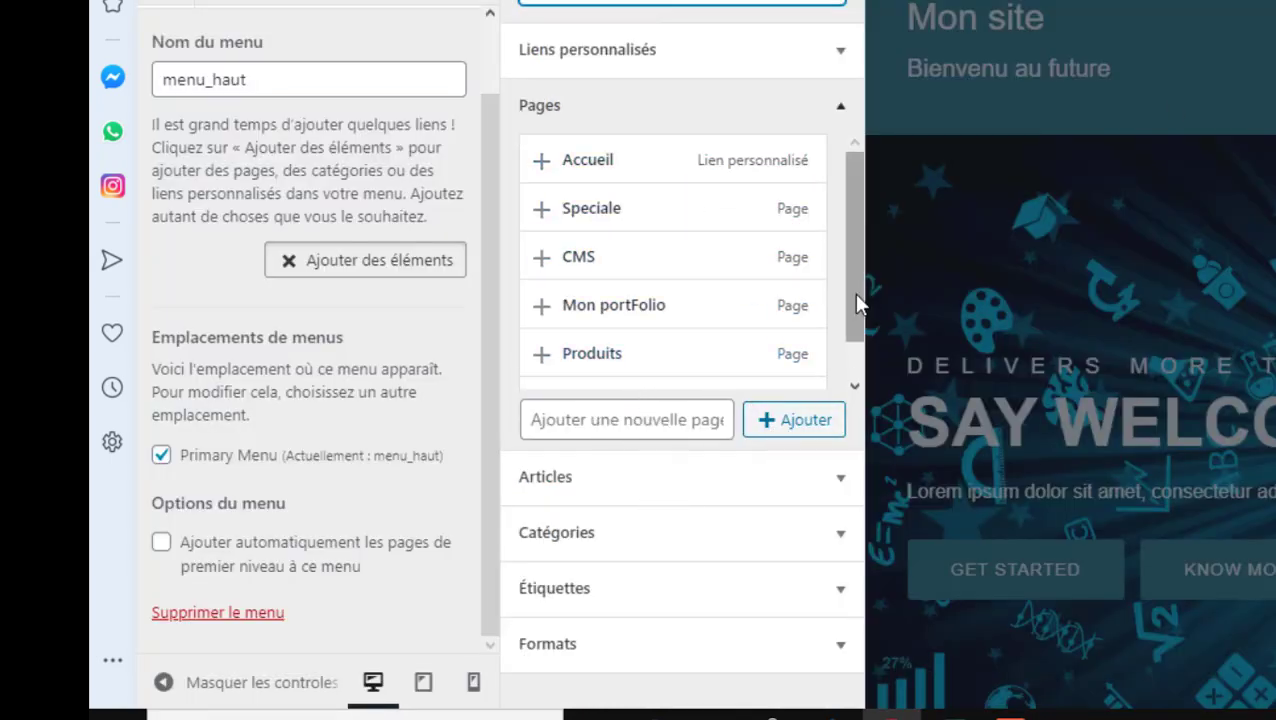
{"action": "mouse_move", "coordinate": [853, 292]}
{"action": "left_mouse_down"}
{"action": "mouse_move", "coordinate": [851, 344]}
{"action": "mouse_move", "coordinate": [858, 283]}
{"action": "left_mouse_up"}
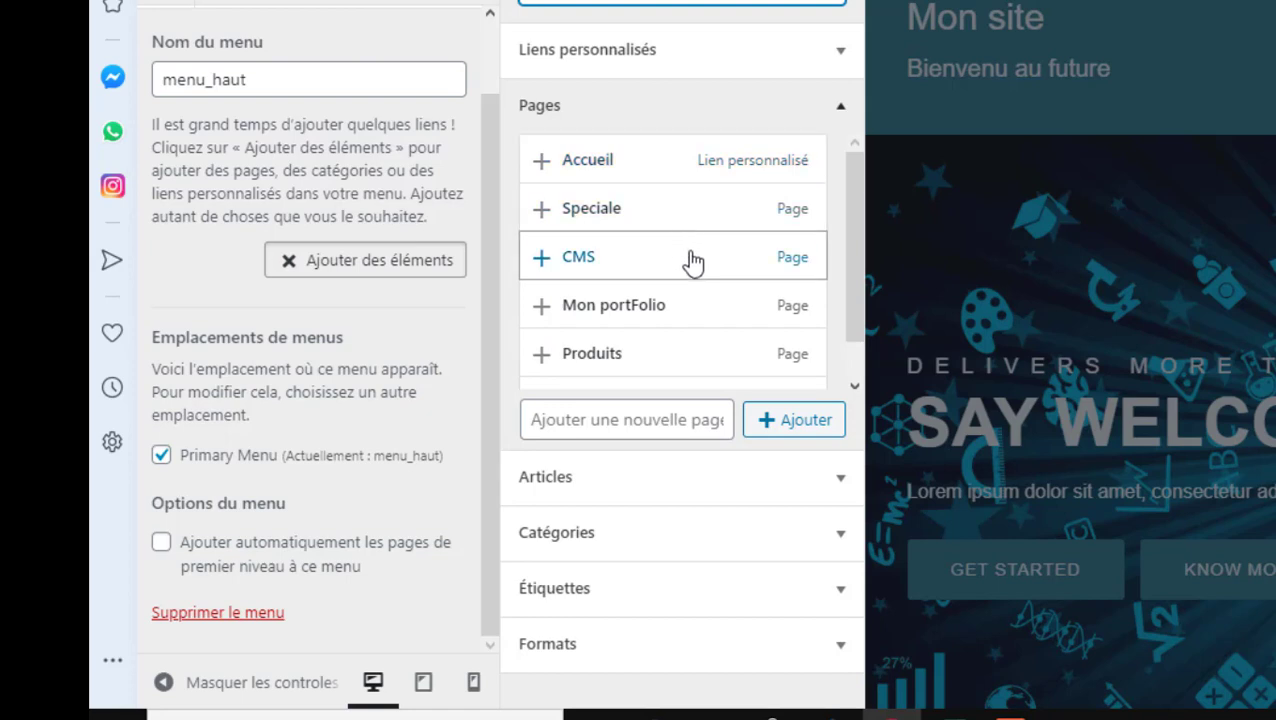
{"action": "triple_click", "coordinate": [638, 256]}
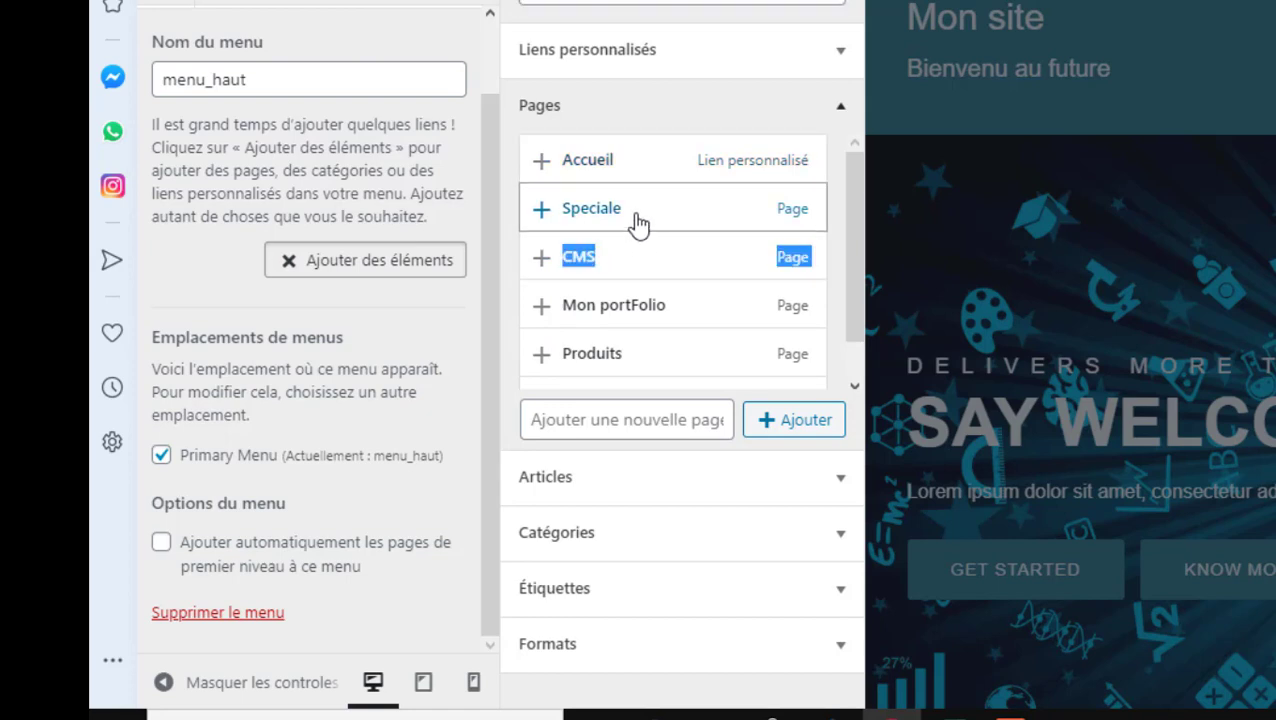
{"action": "left_click_drag", "start_coordinate": [637, 250], "coordinate": [637, 222]}
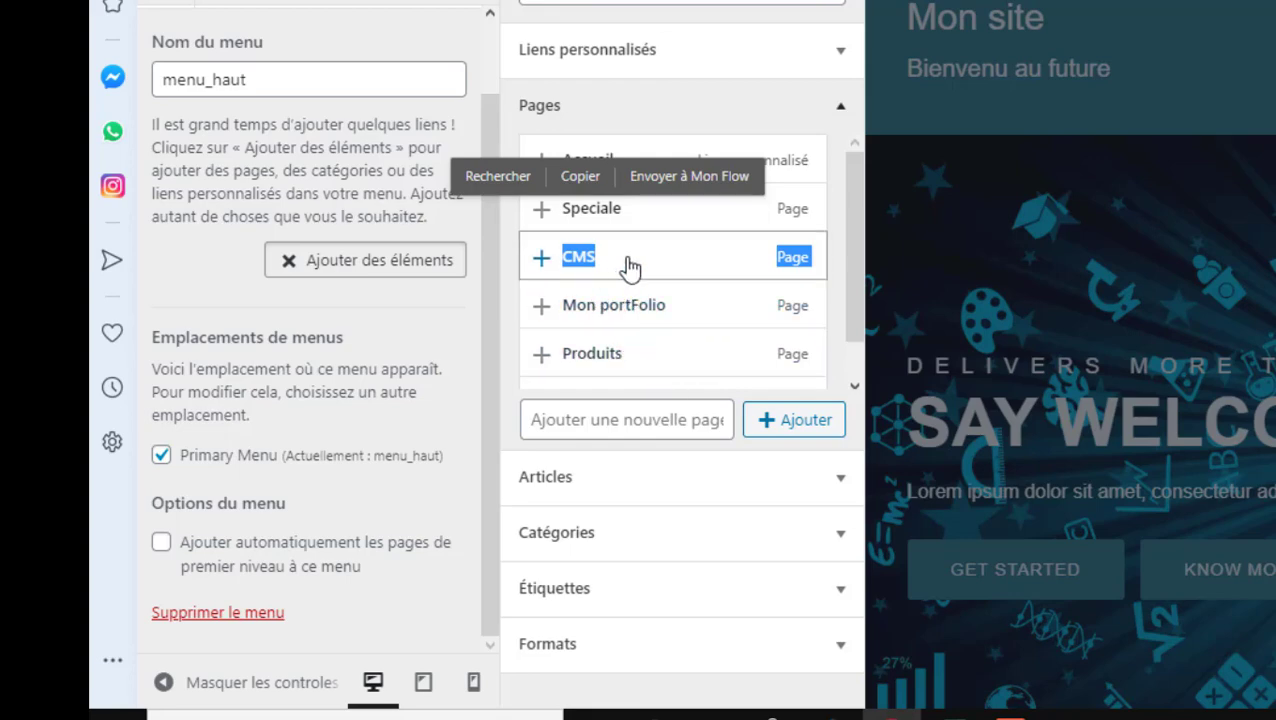
{"action": "left_click", "coordinate": [630, 262]}
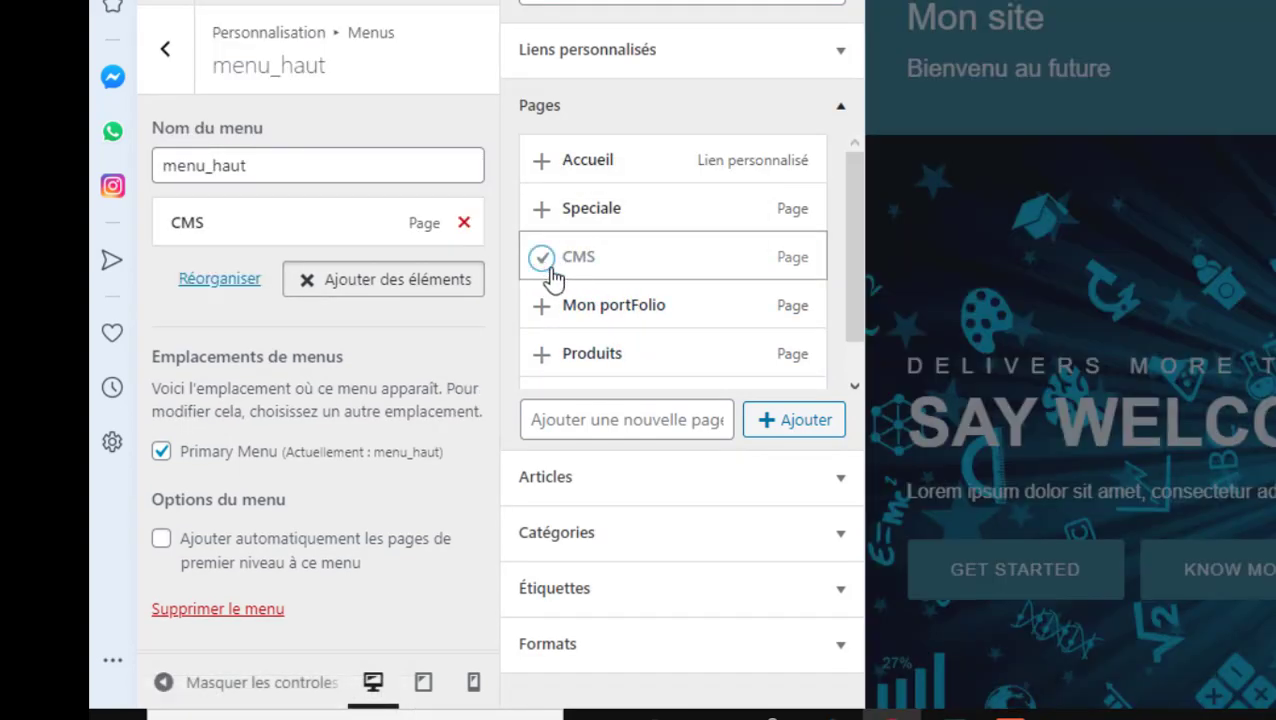
{"action": "left_click", "coordinate": [552, 275]}
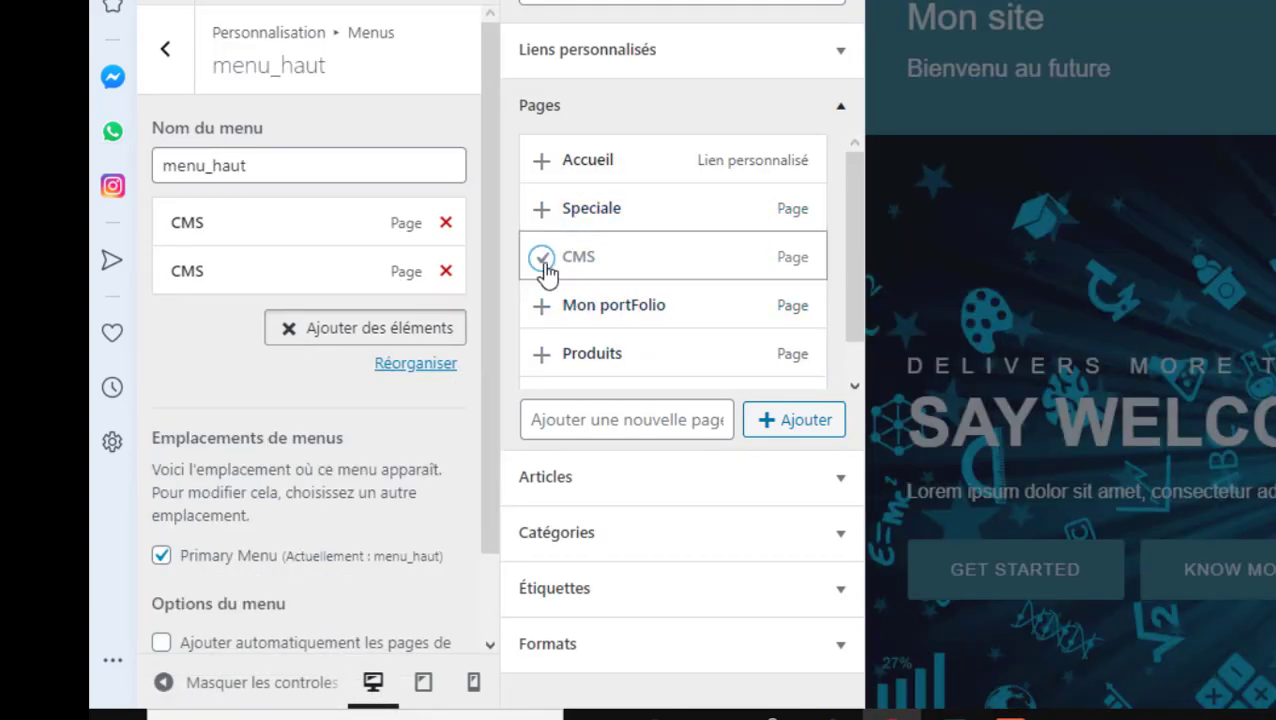
{"action": "left_click", "coordinate": [446, 271]}
{"action": "left_click", "coordinate": [446, 222]}
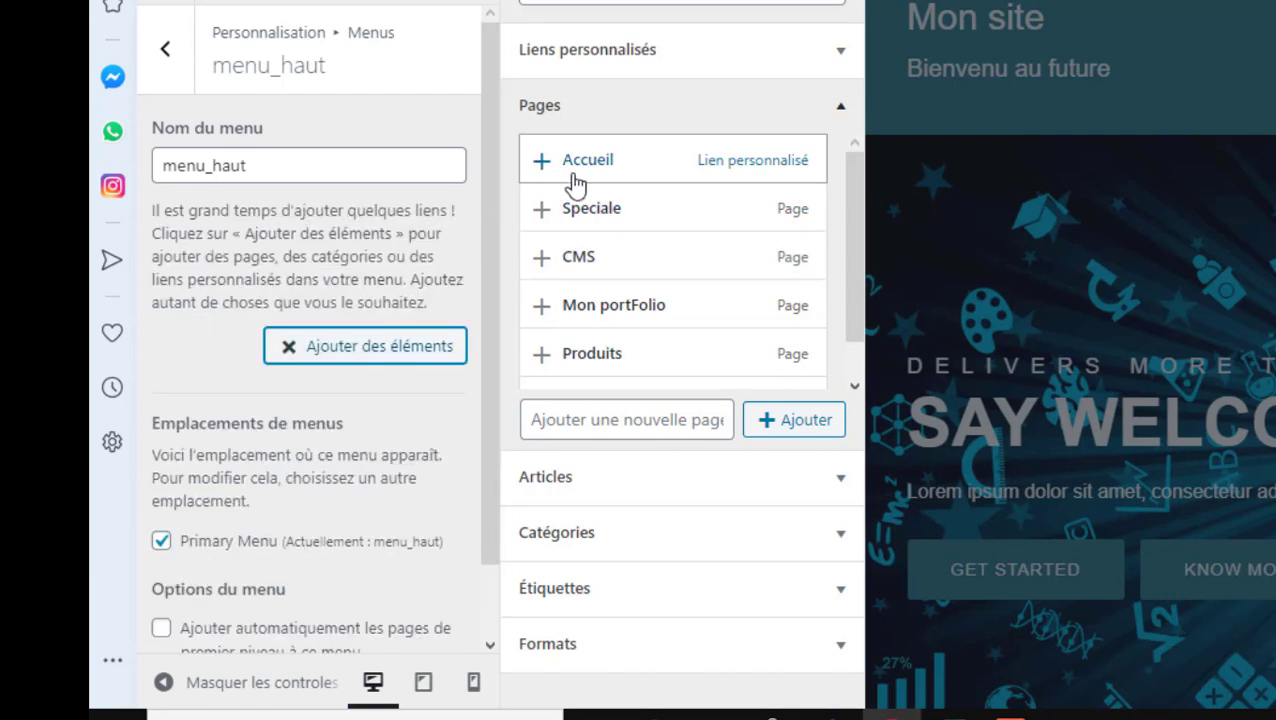
Add the Accueil, Speciale, CMS and Produits pages to menu_haut
{"action": "left_click", "coordinate": [548, 176]}
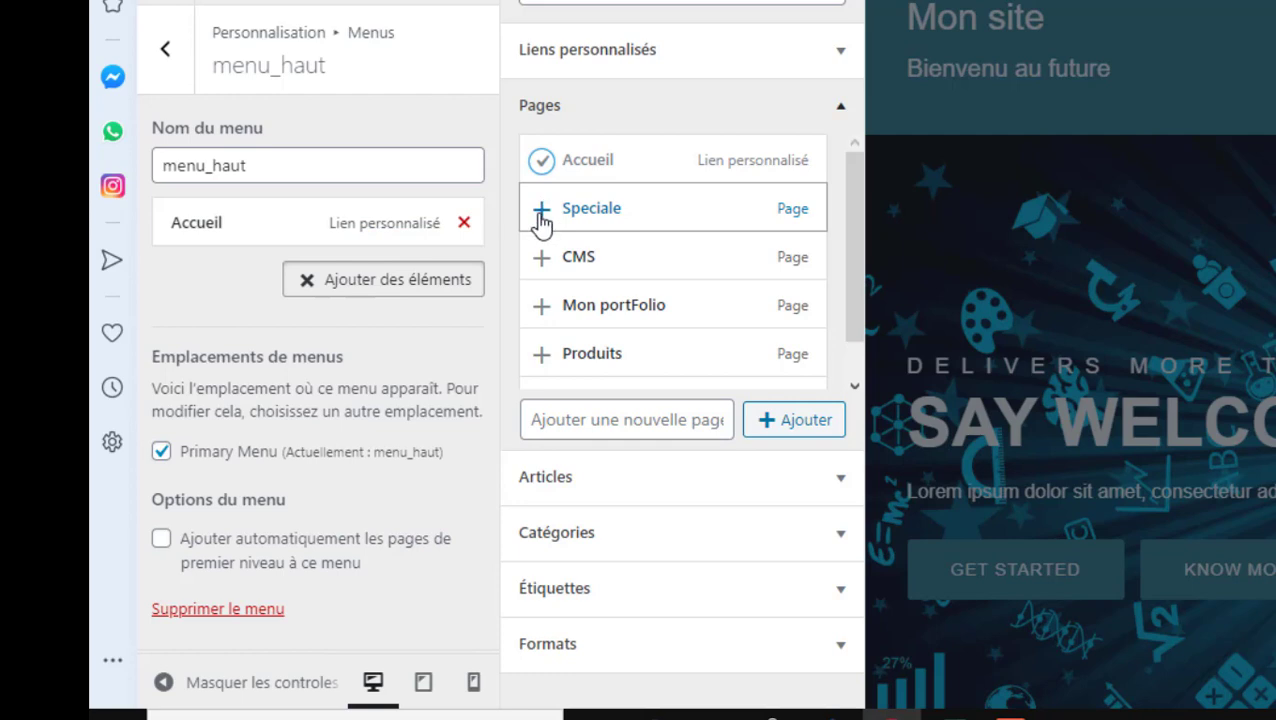
{"action": "left_click", "coordinate": [541, 222]}
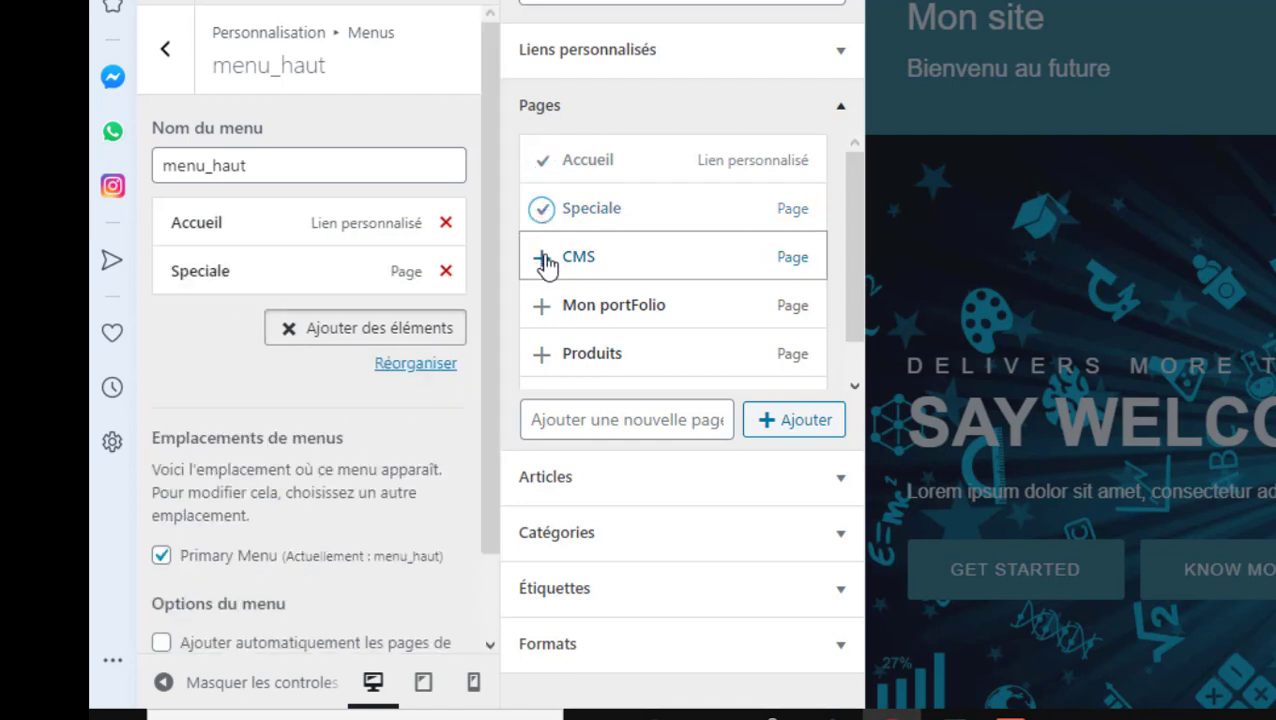
{"action": "left_click", "coordinate": [543, 260]}
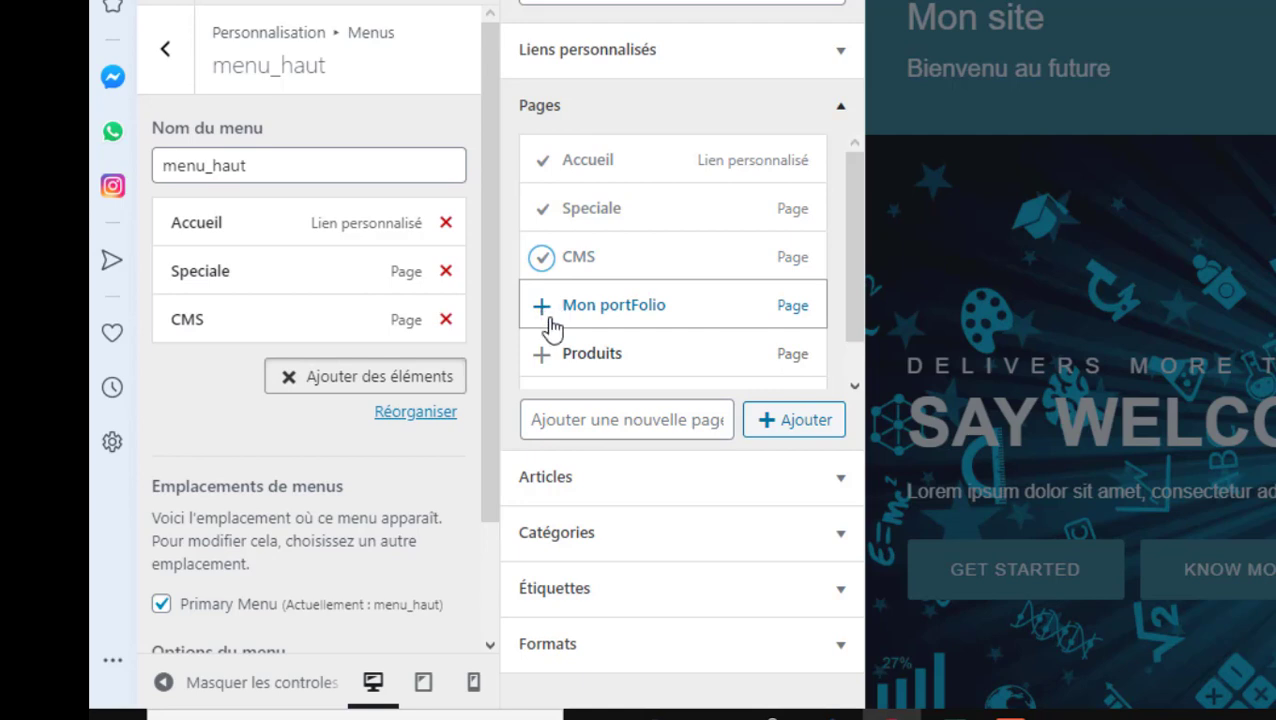
{"action": "left_click_drag", "start_coordinate": [849, 333], "coordinate": [855, 385]}
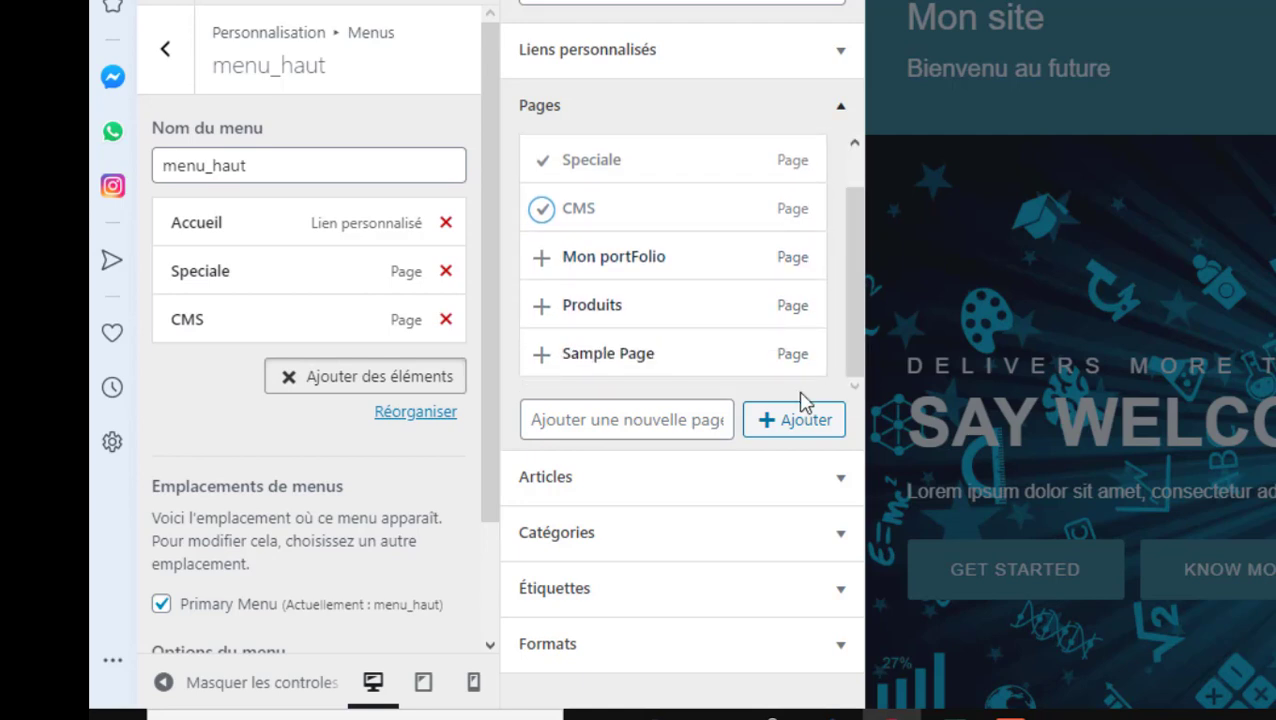
{"action": "left_click", "coordinate": [545, 314]}
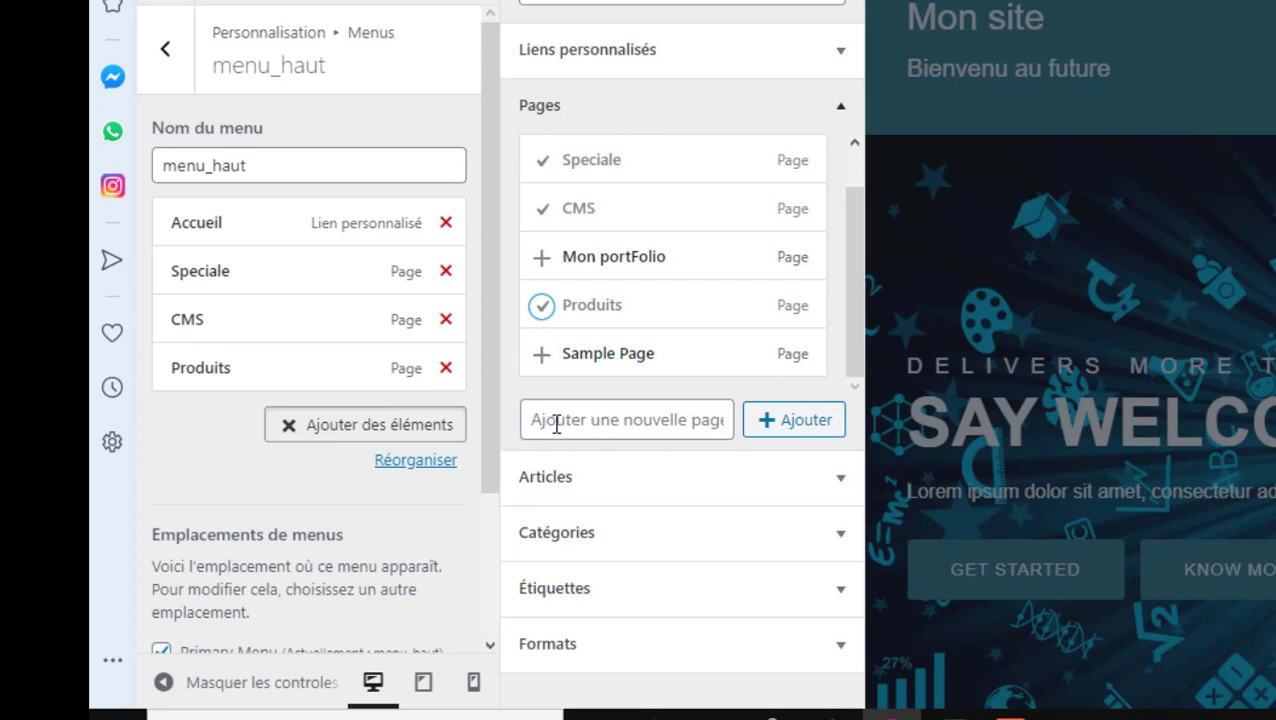
{"action": "left_click", "coordinate": [615, 424]}
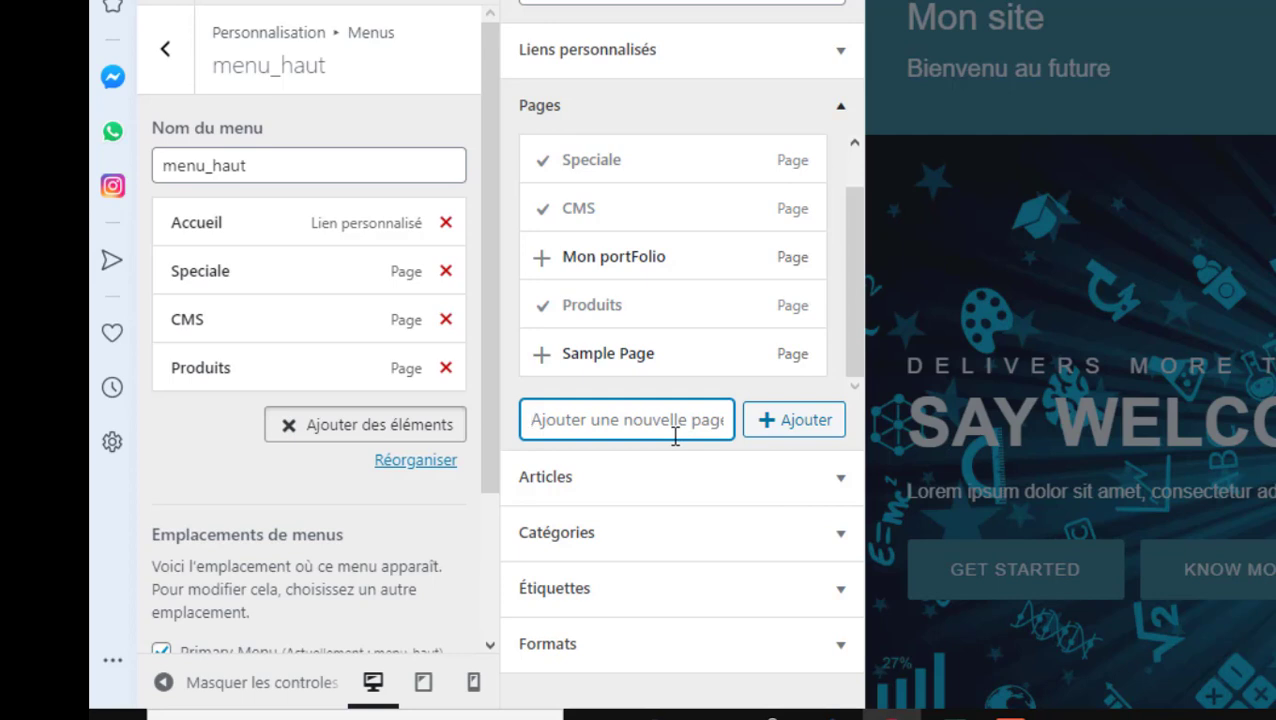
Create a new page 'Projets' and add it to menu_haut after Produits
{"action": "type", "text": "Projets"}
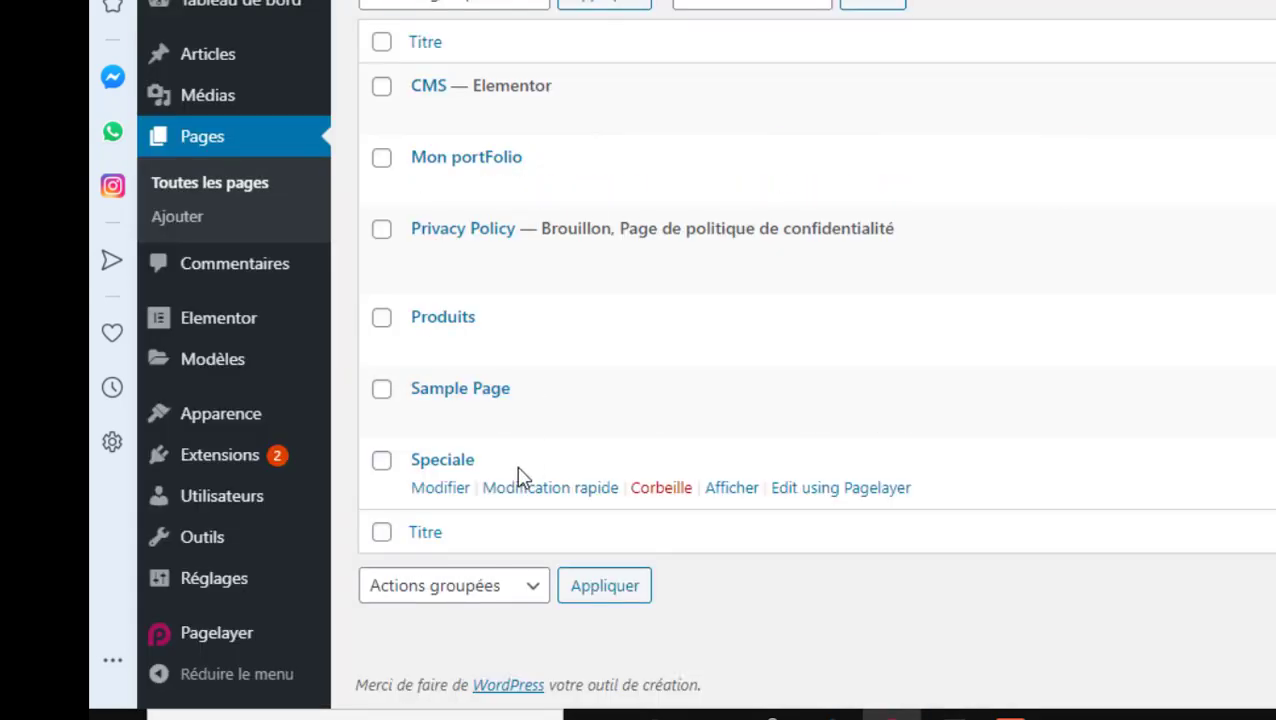
{"action": "scroll", "coordinate": [521, 477], "scroll_direction": "up", "scroll_amount": 1}
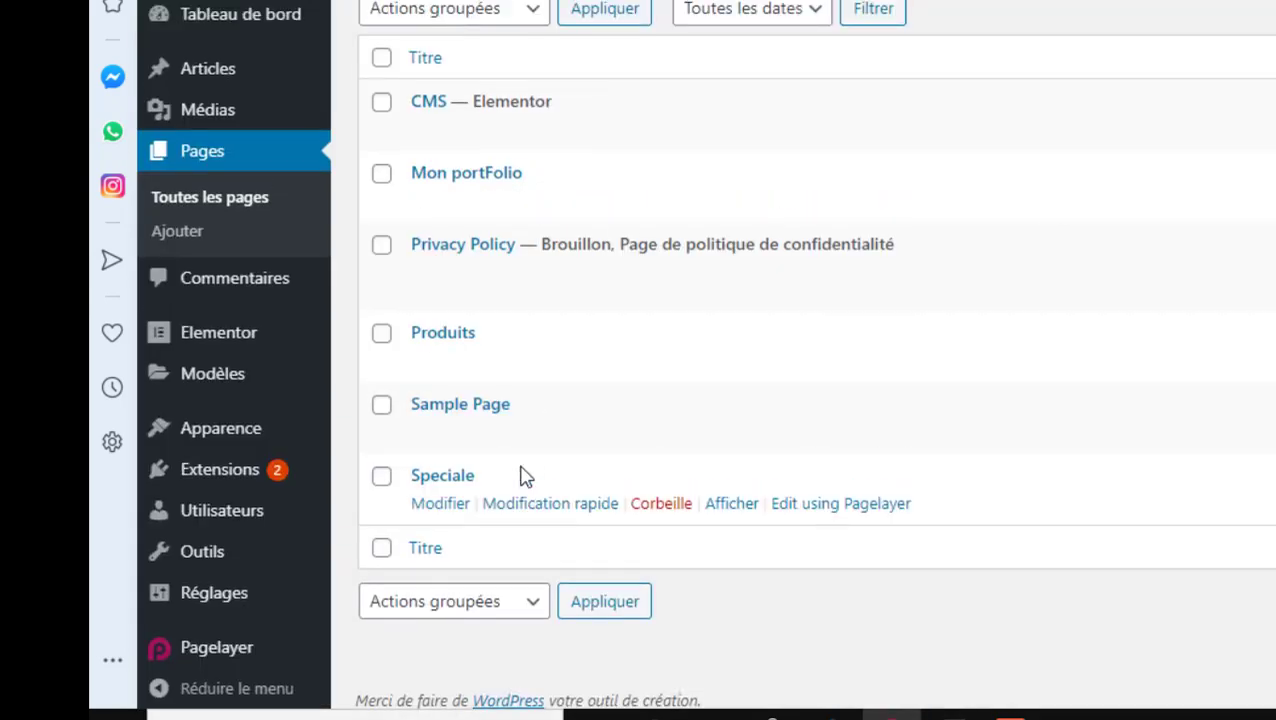
{"action": "scroll", "coordinate": [521, 477], "scroll_direction": "up", "scroll_amount": 3}
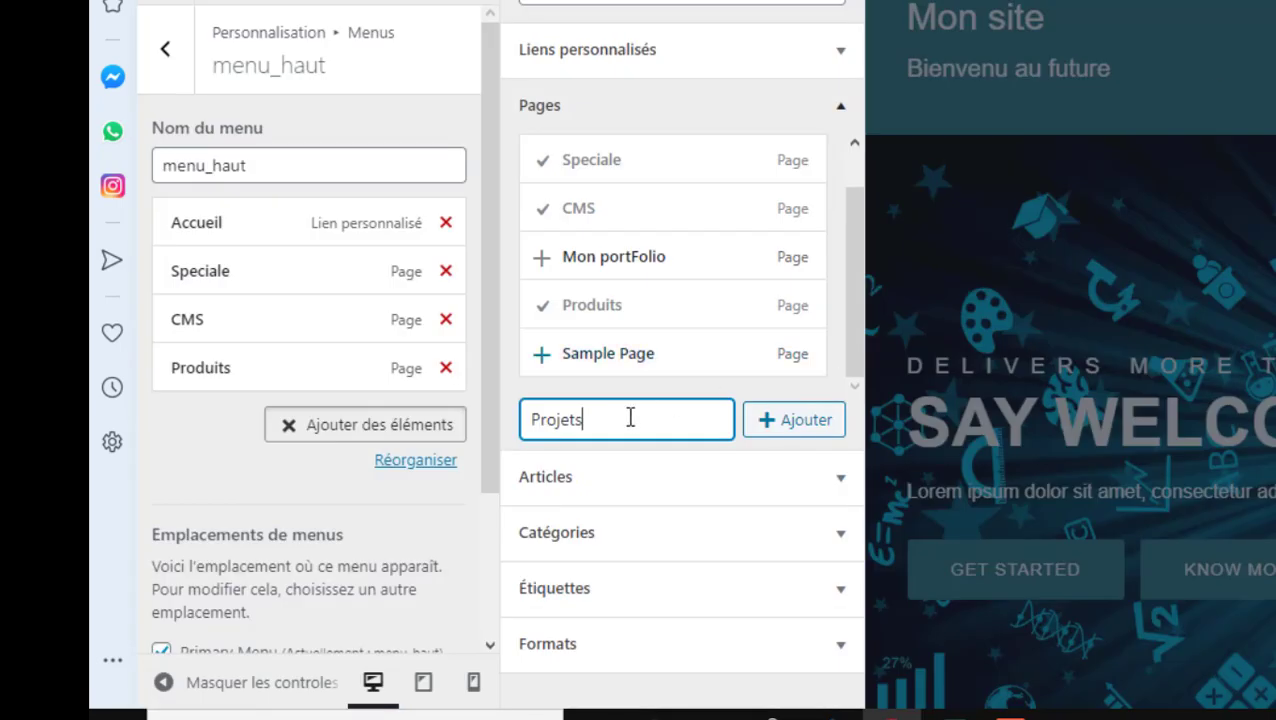
{"action": "left_click", "coordinate": [785, 430]}
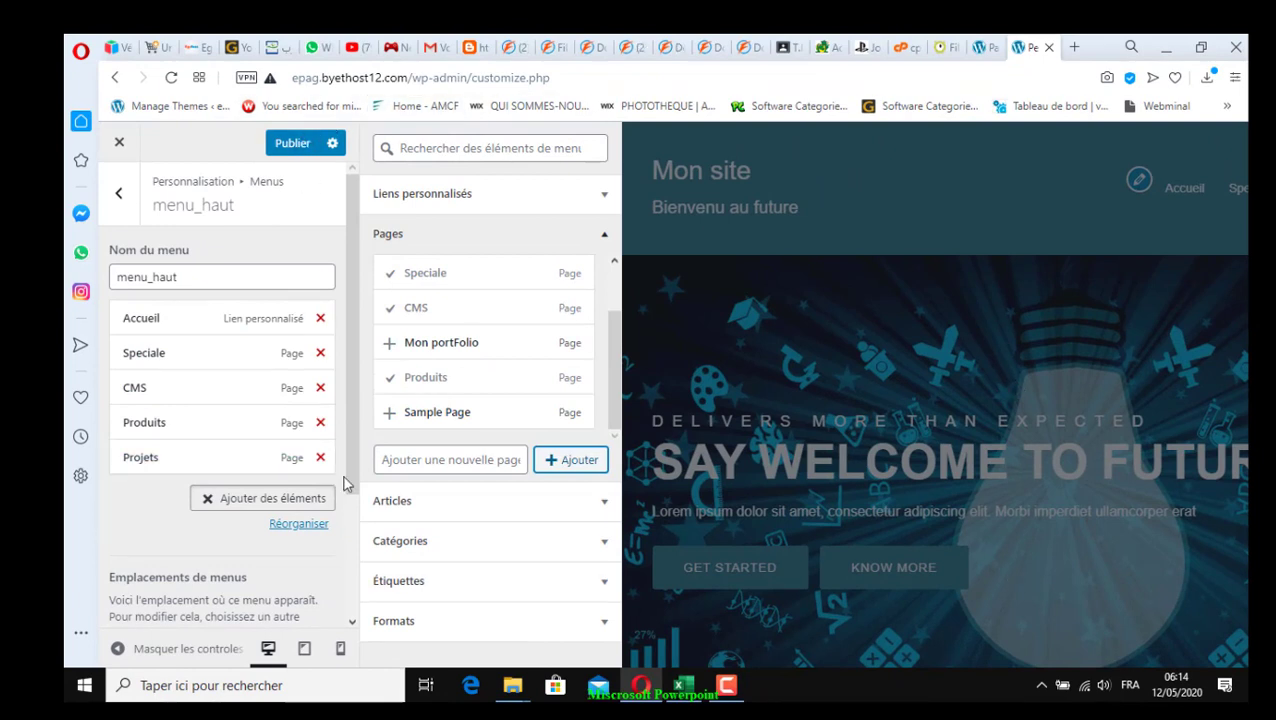
{"action": "left_click_drag", "start_coordinate": [351, 481], "coordinate": [351, 618]}
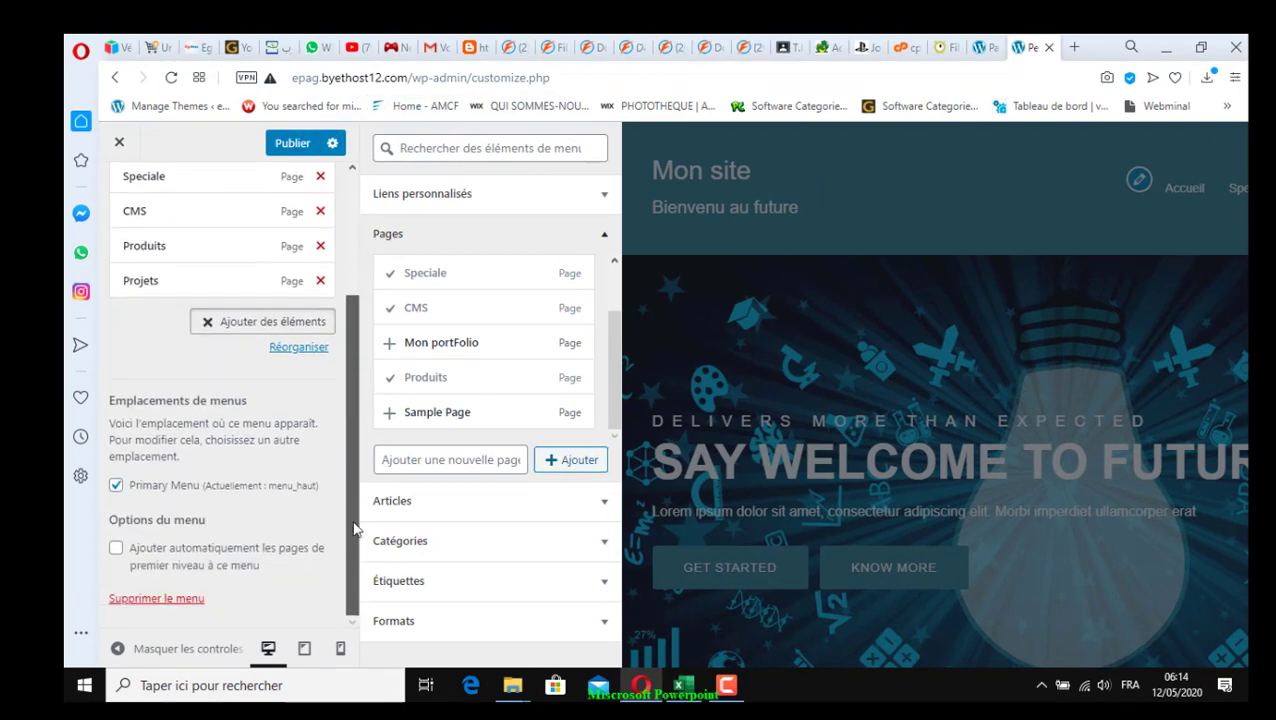
{"action": "scroll", "coordinate": [353, 529], "scroll_direction": "up", "scroll_amount": 2}
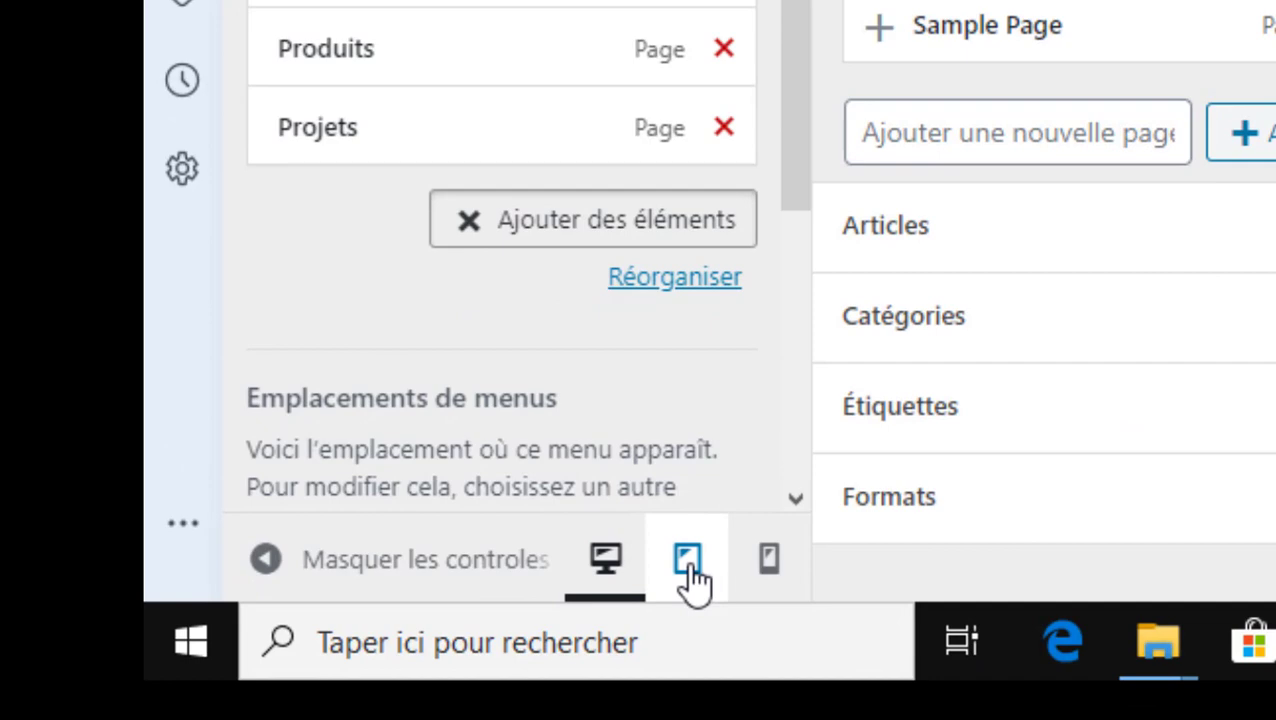
{"action": "left_click", "coordinate": [690, 560]}
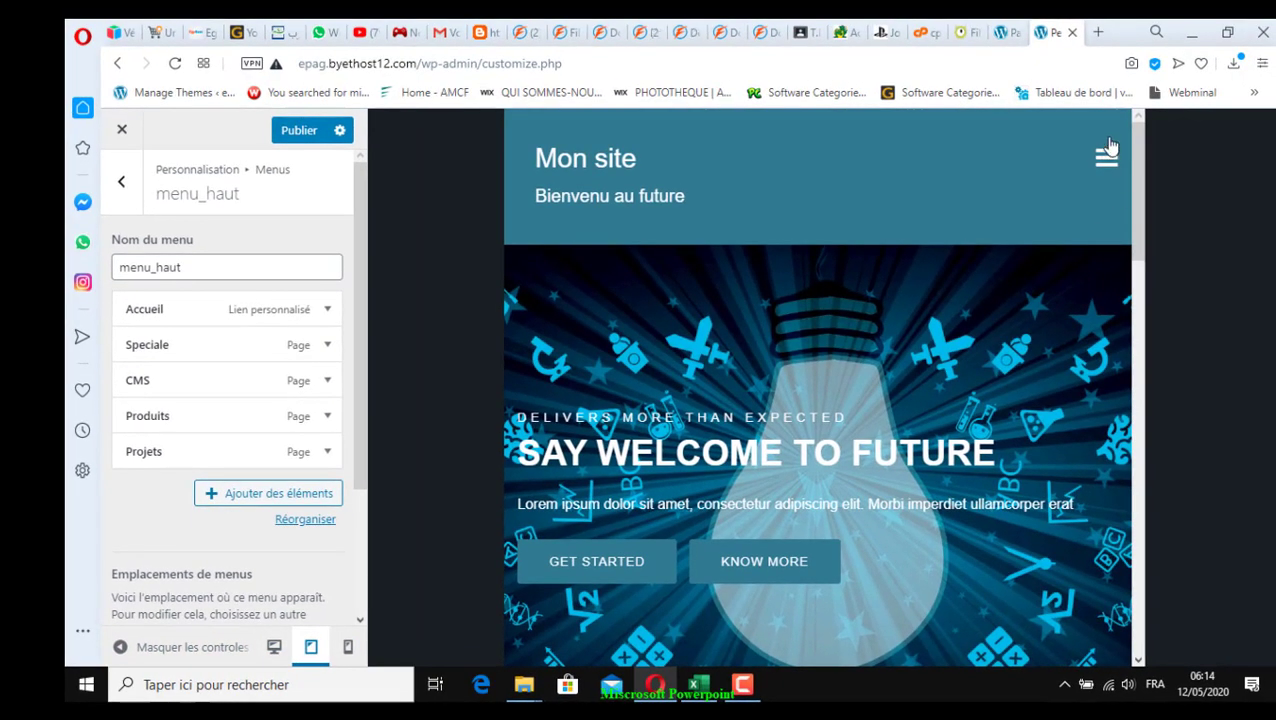
{"action": "left_click", "coordinate": [1118, 152]}
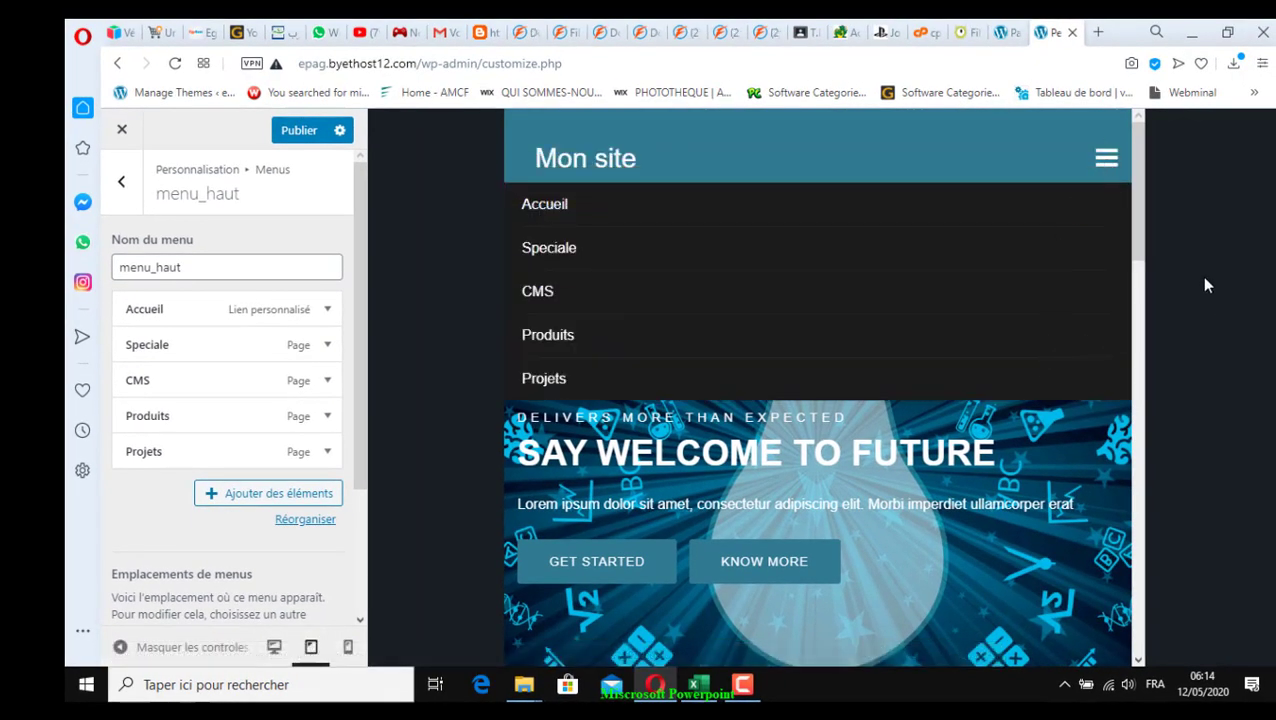
{"action": "left_click", "coordinate": [349, 648]}
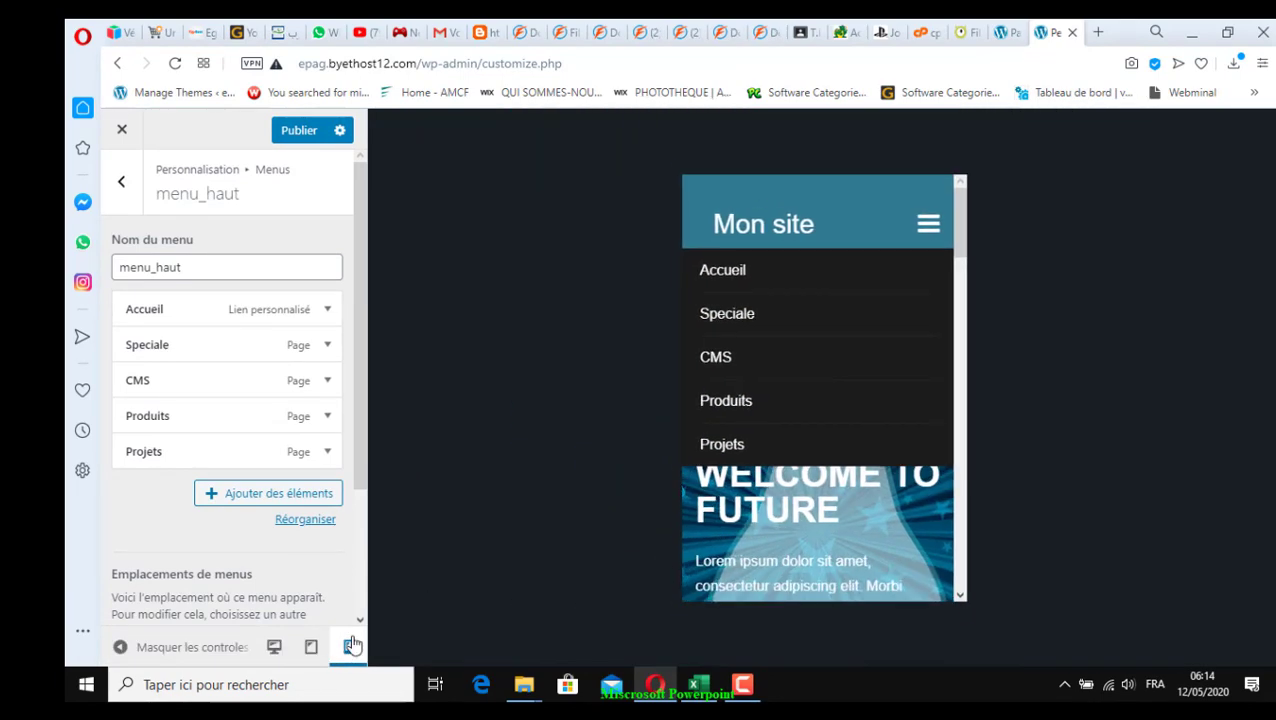
{"action": "left_click", "coordinate": [929, 226]}
{"action": "left_click", "coordinate": [931, 228]}
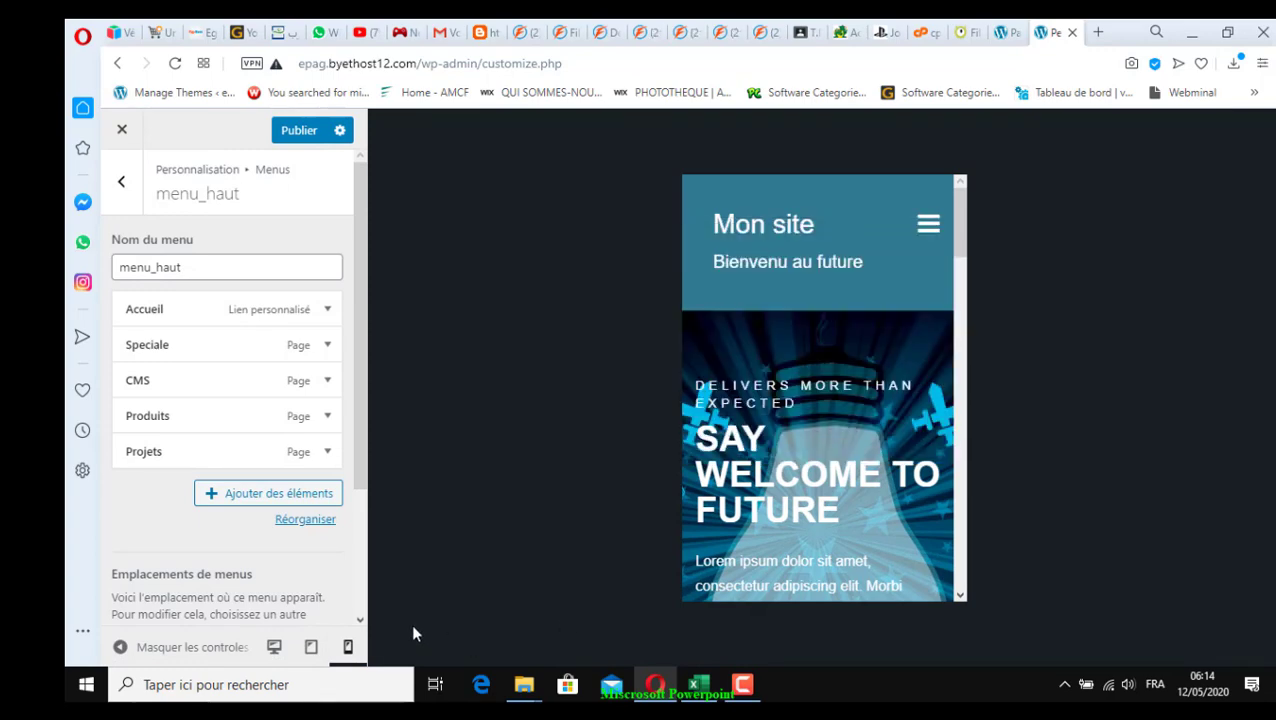
{"action": "left_click", "coordinate": [274, 647]}
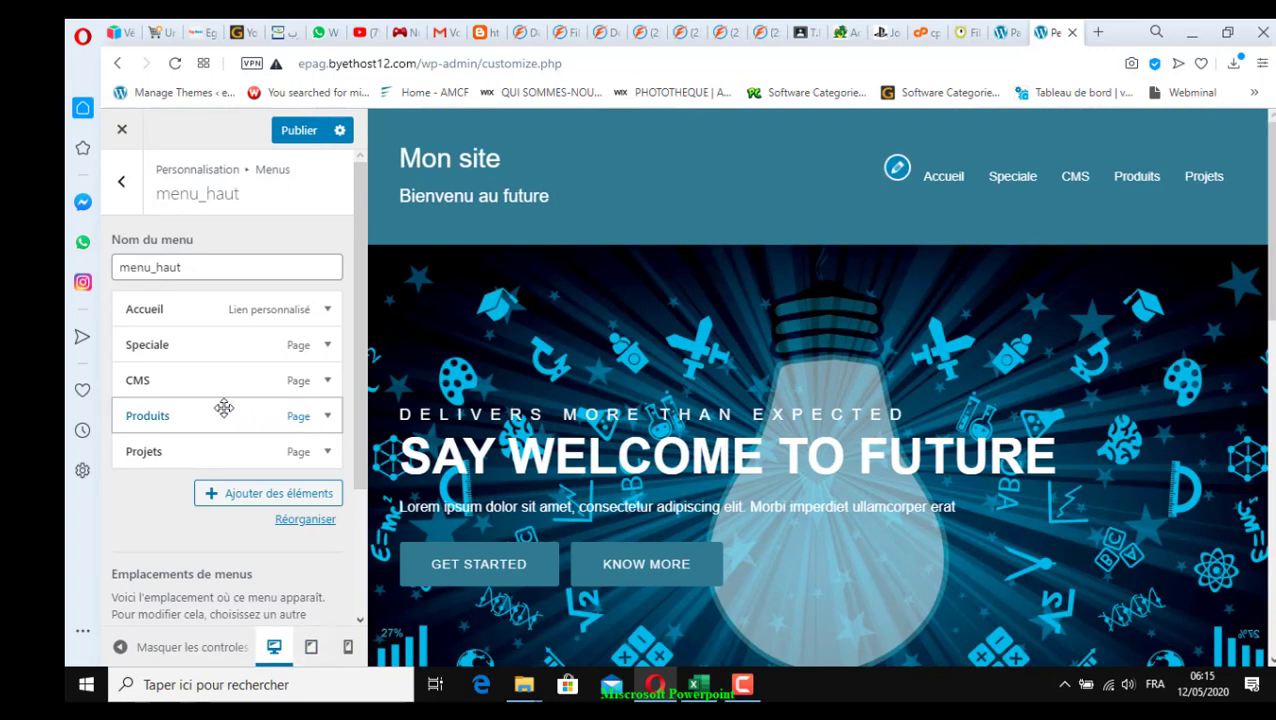
Publish menu_haut, then drag CMS and Produits rightward to become Speciale's sub-items
{"action": "left_click", "coordinate": [303, 134]}
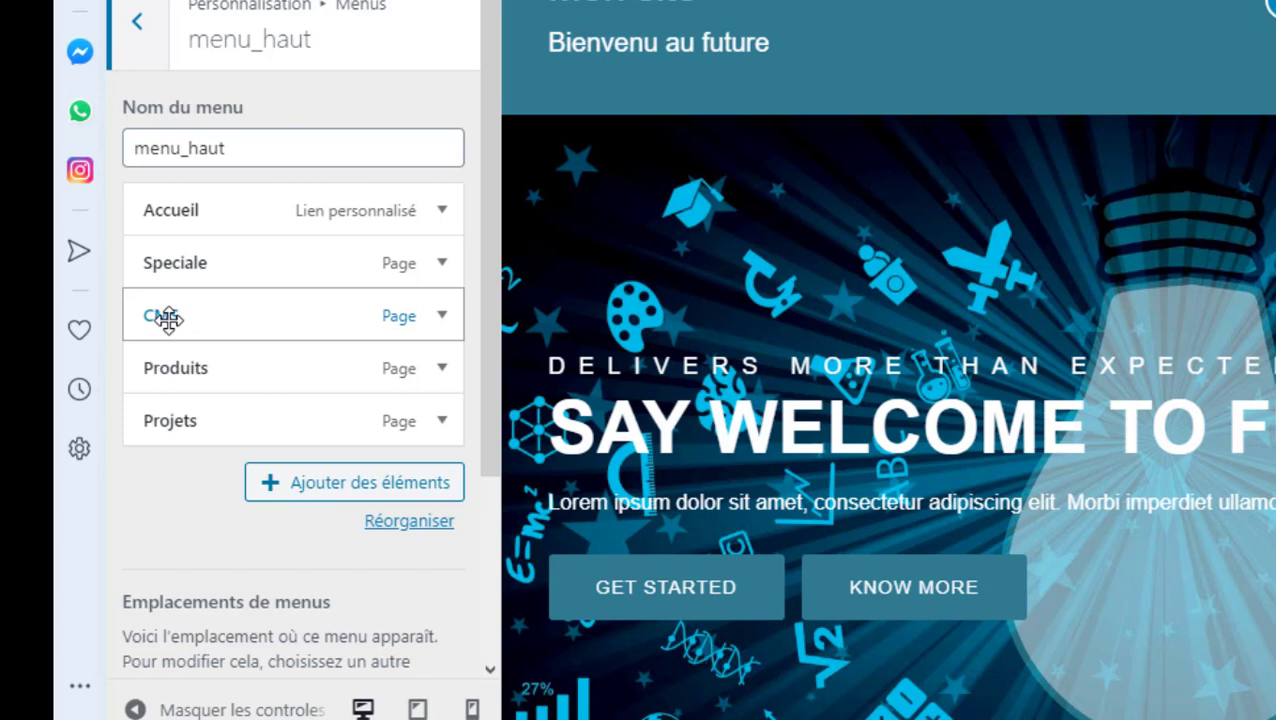
{"action": "left_click_drag", "start_coordinate": [166, 318], "coordinate": [198, 319]}
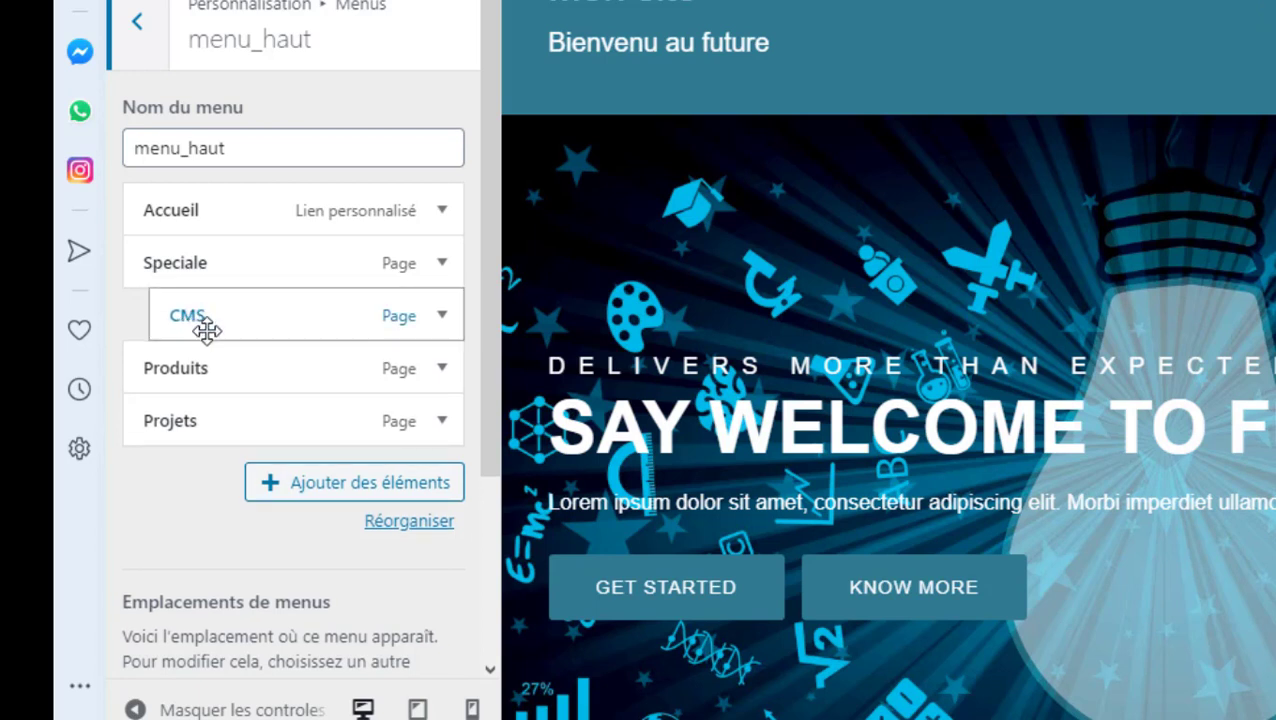
{"action": "left_click_drag", "start_coordinate": [170, 368], "coordinate": [206, 367]}
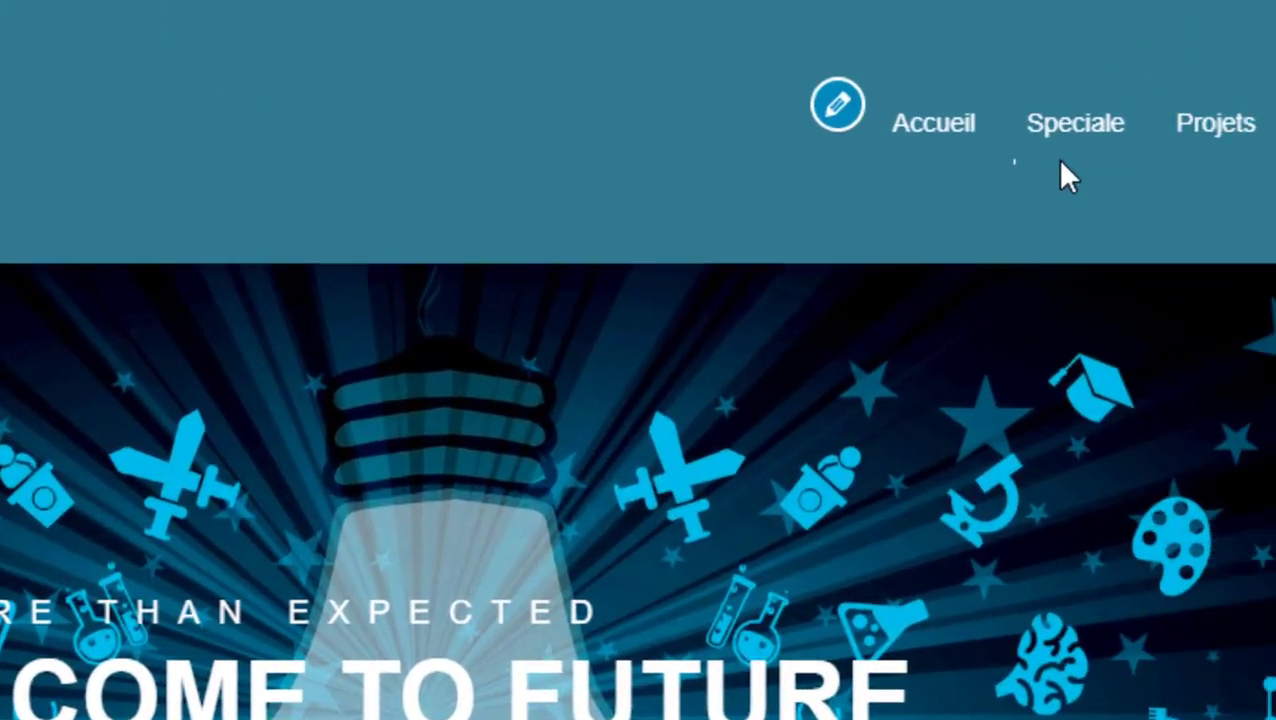
{"action": "mouse_move", "coordinate": [904, 165]}
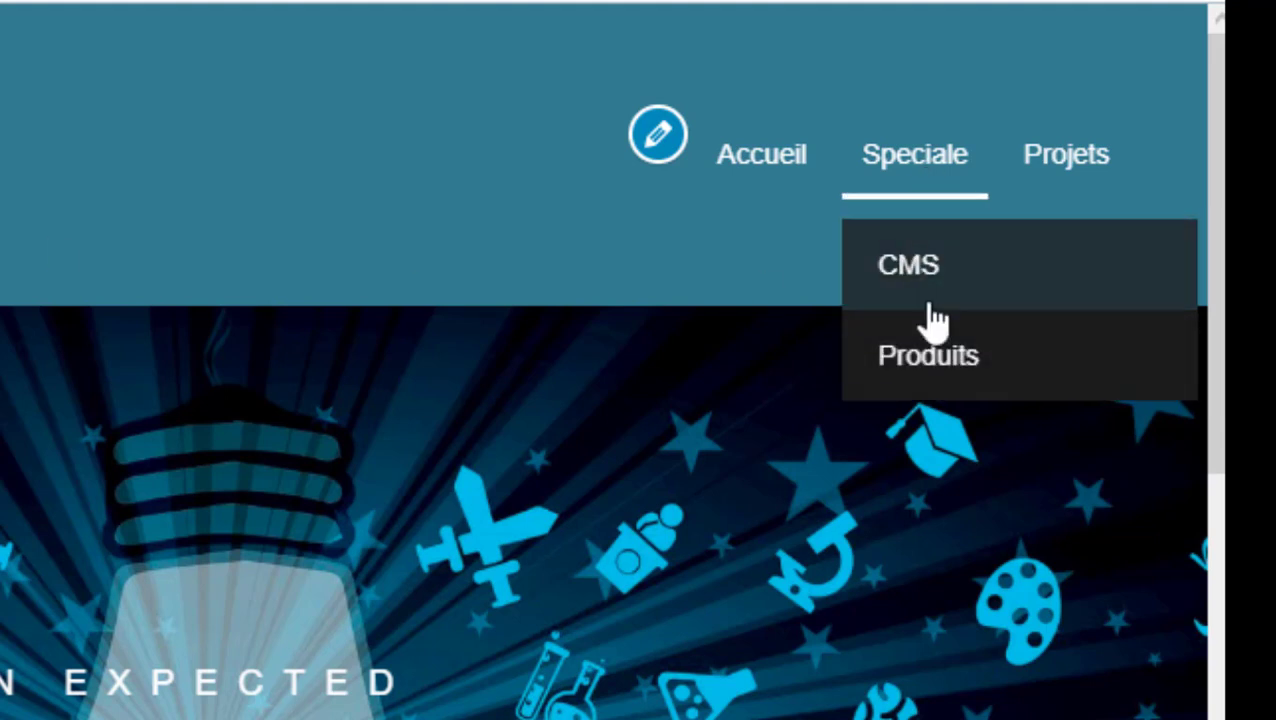
Visit CMS, Produits, then Projets in the preview; expand and collapse the Projets item
{"action": "left_click", "coordinate": [911, 242]}
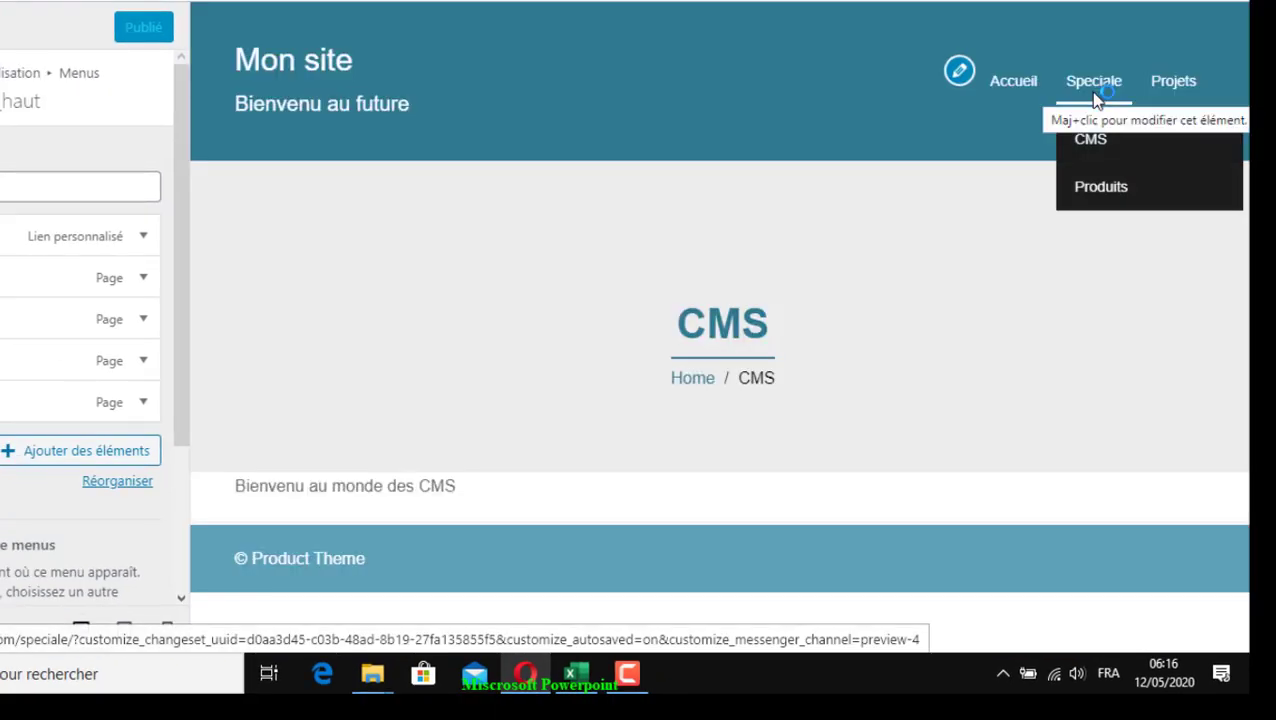
{"action": "left_click", "coordinate": [1104, 193]}
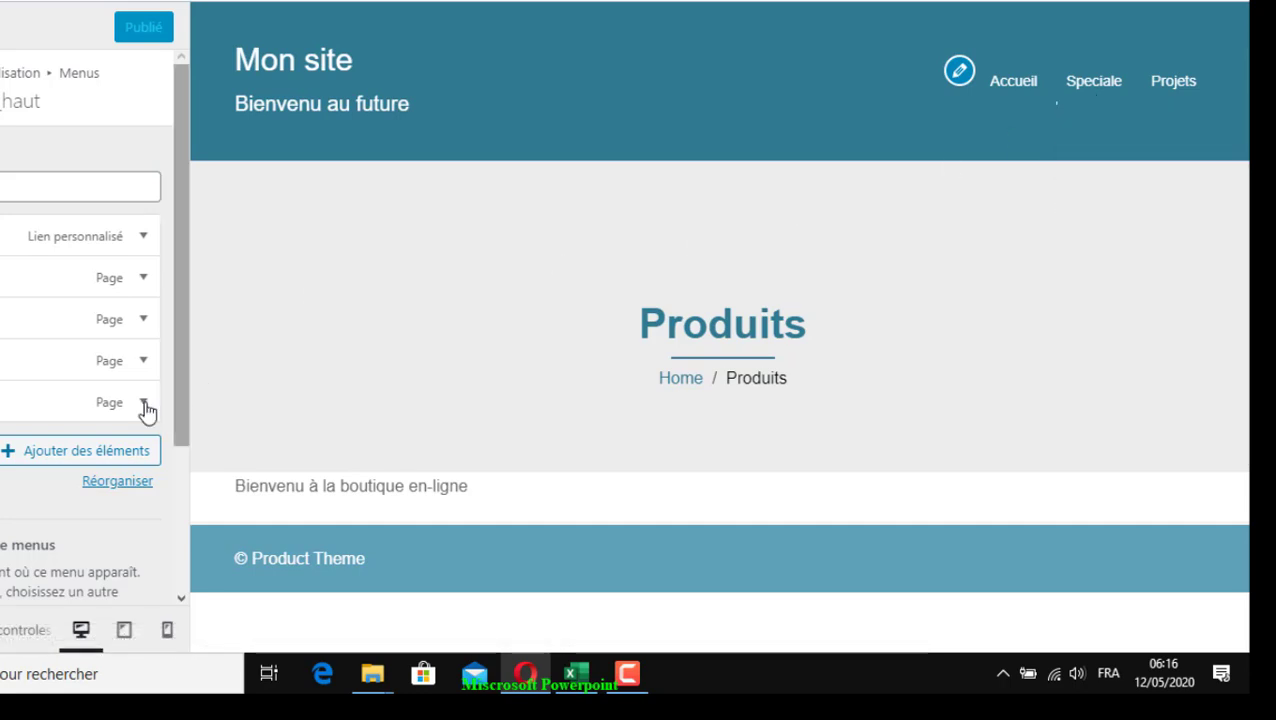
{"action": "left_click", "coordinate": [1190, 95]}
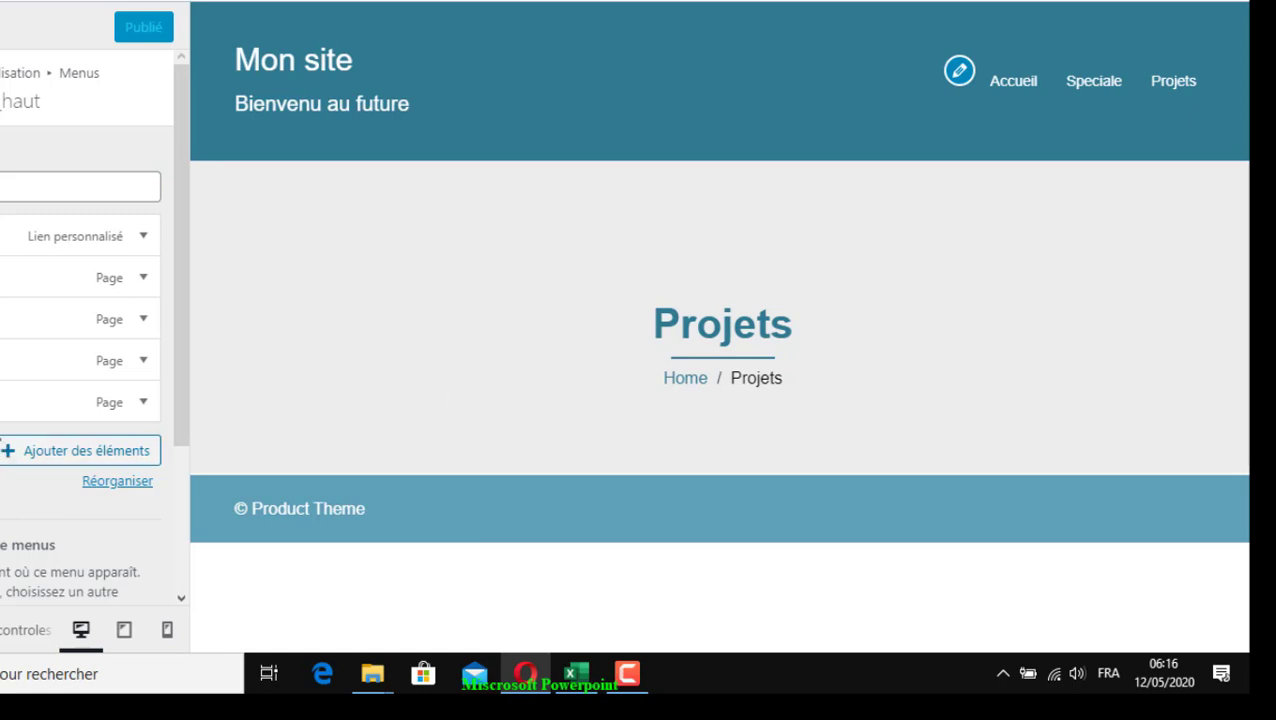
{"action": "left_click", "coordinate": [43, 413]}
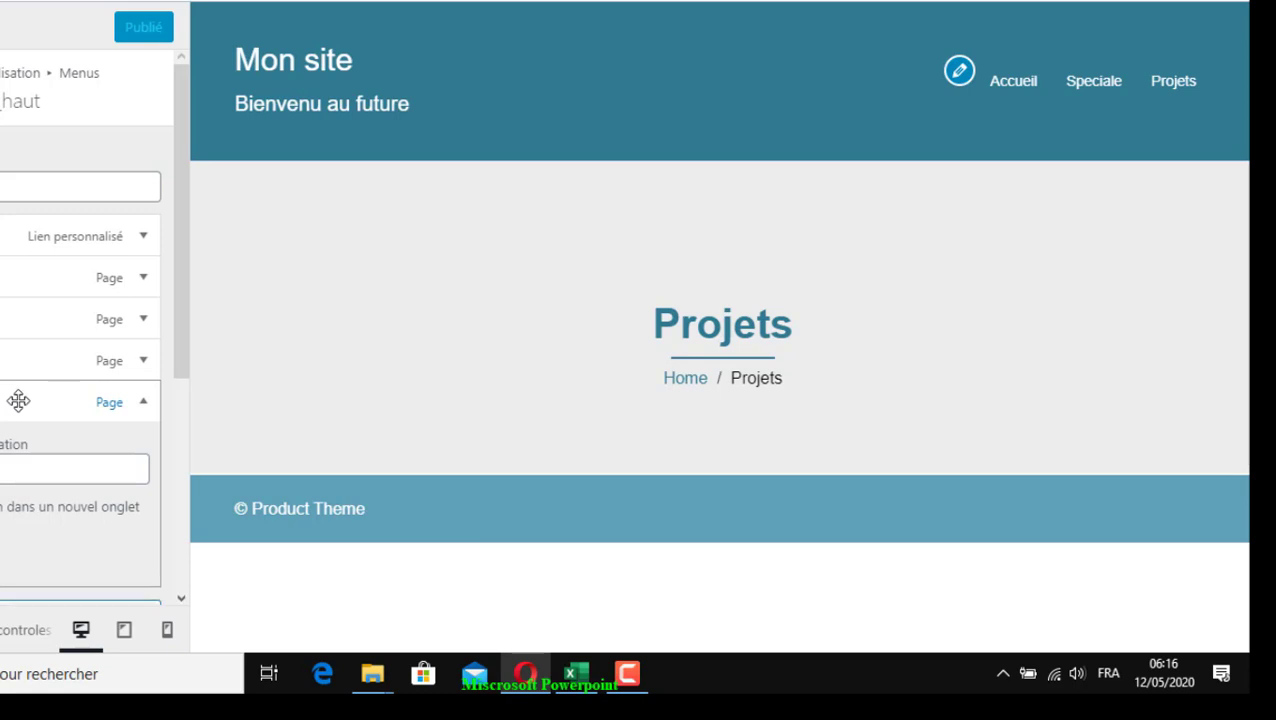
{"action": "left_click", "coordinate": [143, 401]}
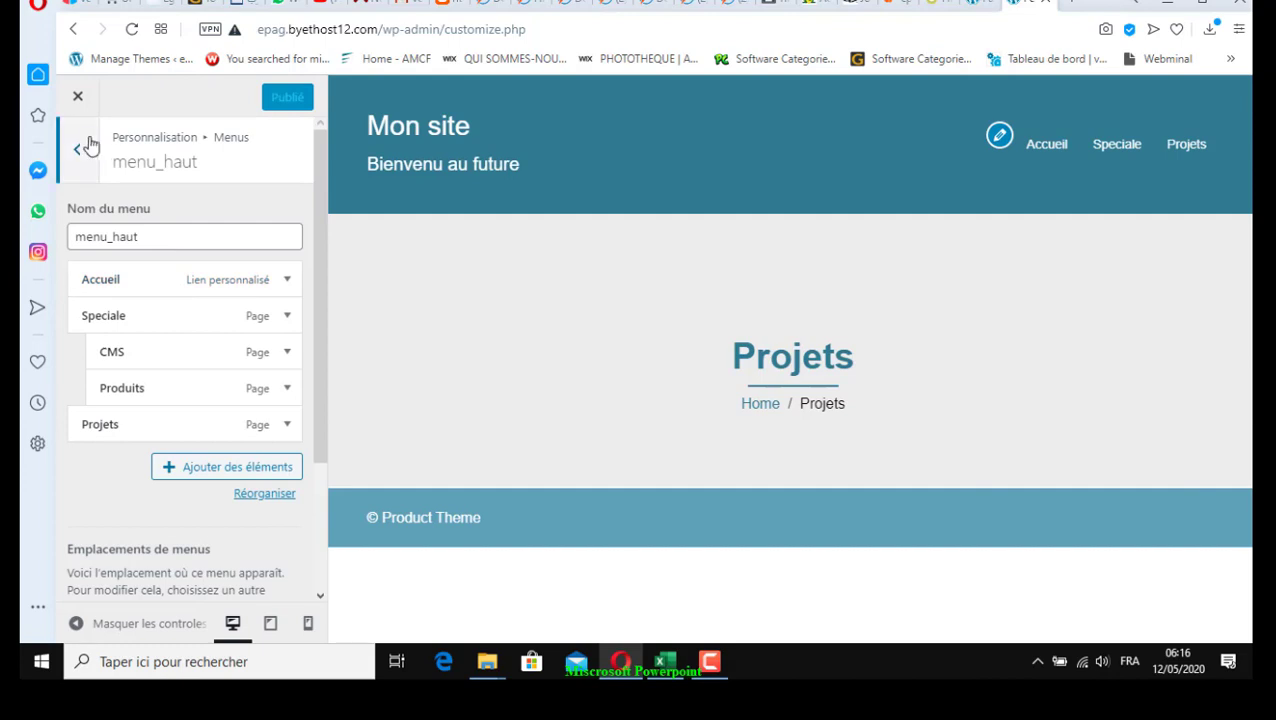
Leave the customizer, find Projets in the admin Pages list and open it in the block editor
{"action": "left_click", "coordinate": [78, 96]}
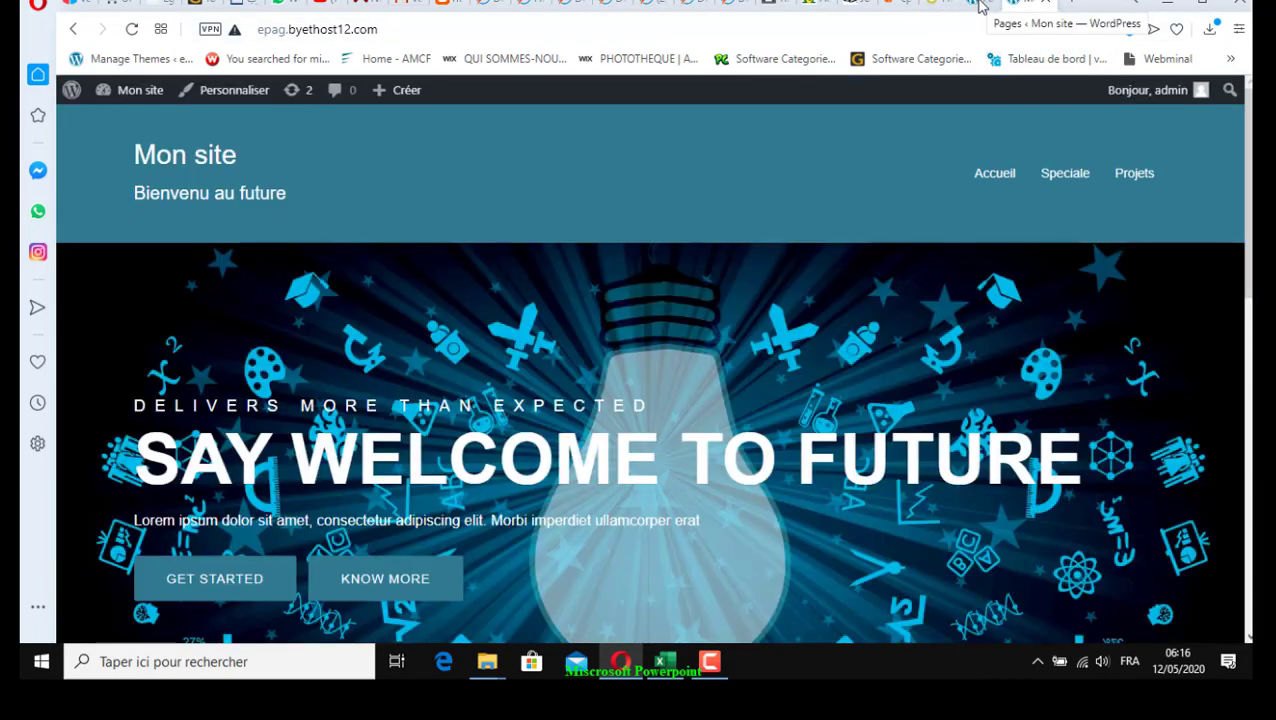
{"action": "left_click", "coordinate": [975, 3]}
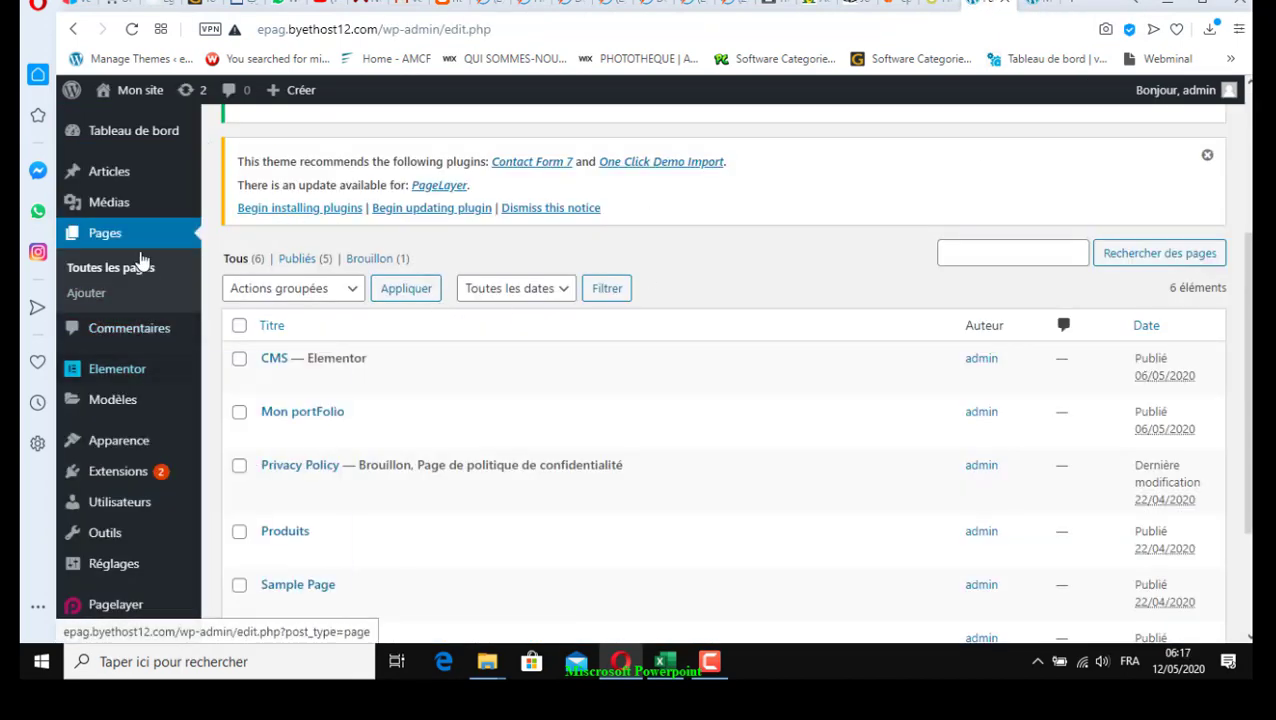
{"action": "scroll", "coordinate": [283, 476], "scroll_direction": "down", "scroll_amount": 3}
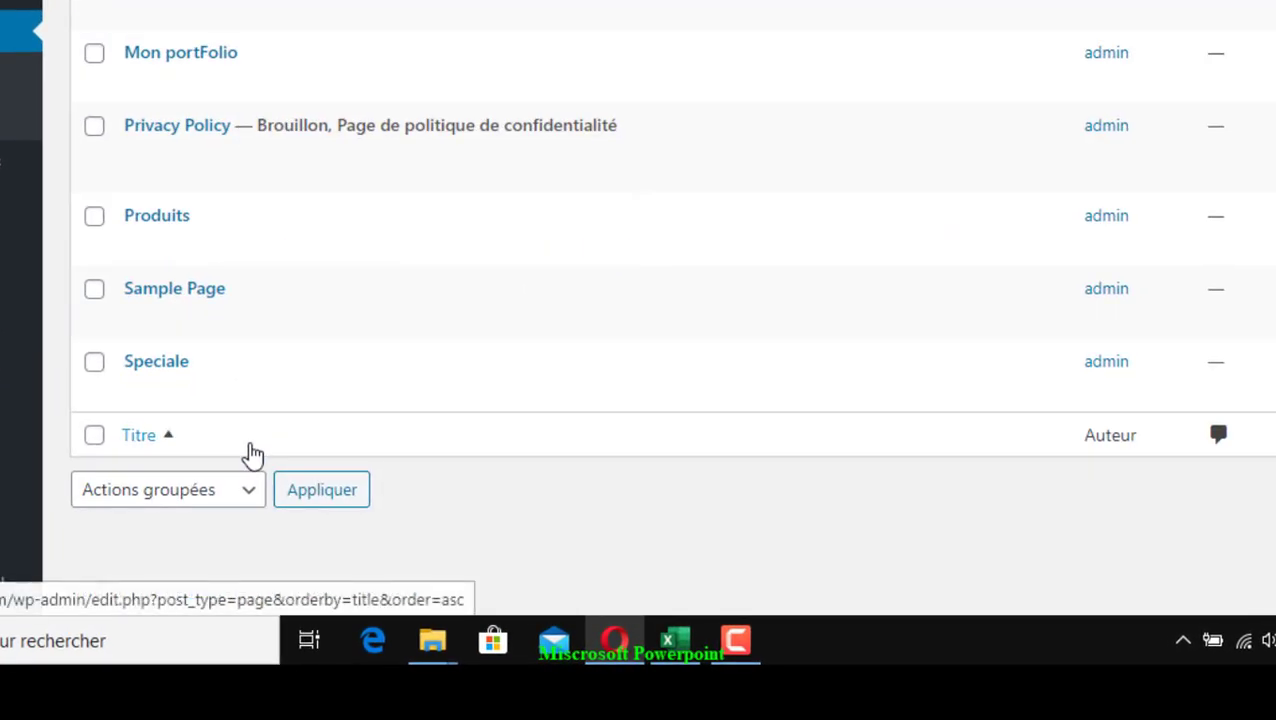
{"action": "scroll", "coordinate": [253, 455], "scroll_direction": "up", "scroll_amount": 2}
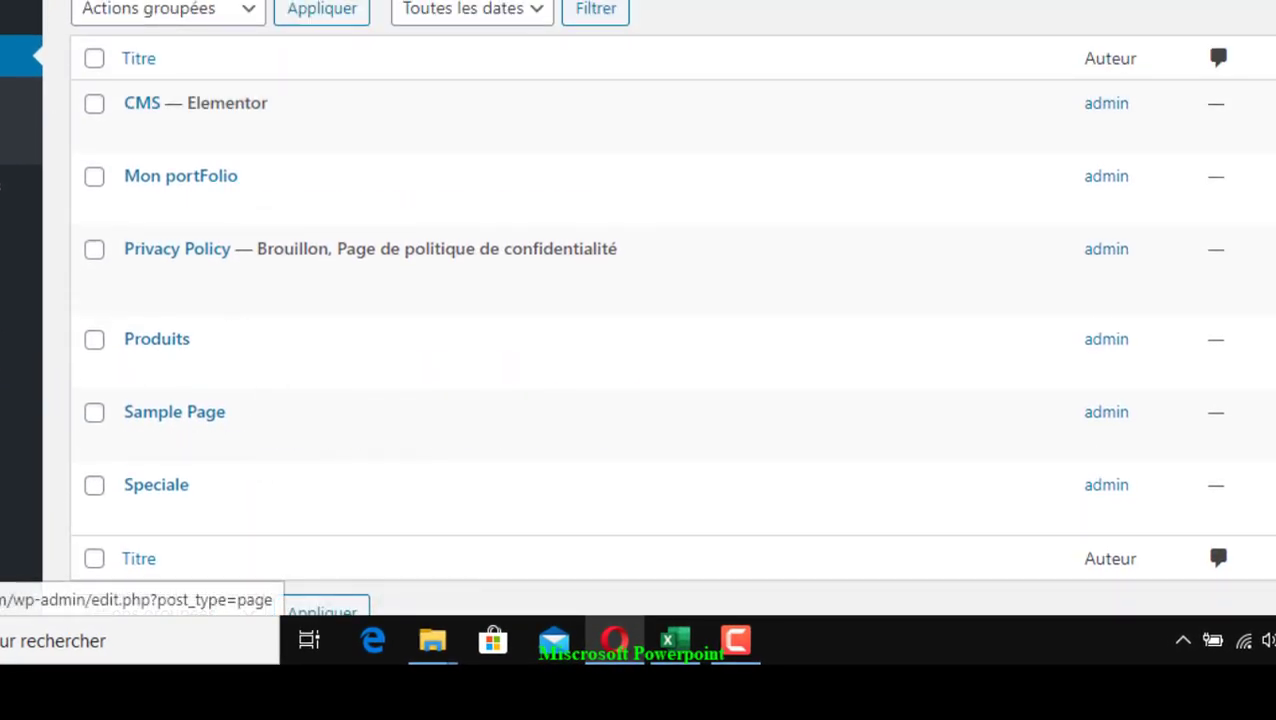
{"action": "scroll", "coordinate": [214, 396], "scroll_direction": "up", "scroll_amount": 5}
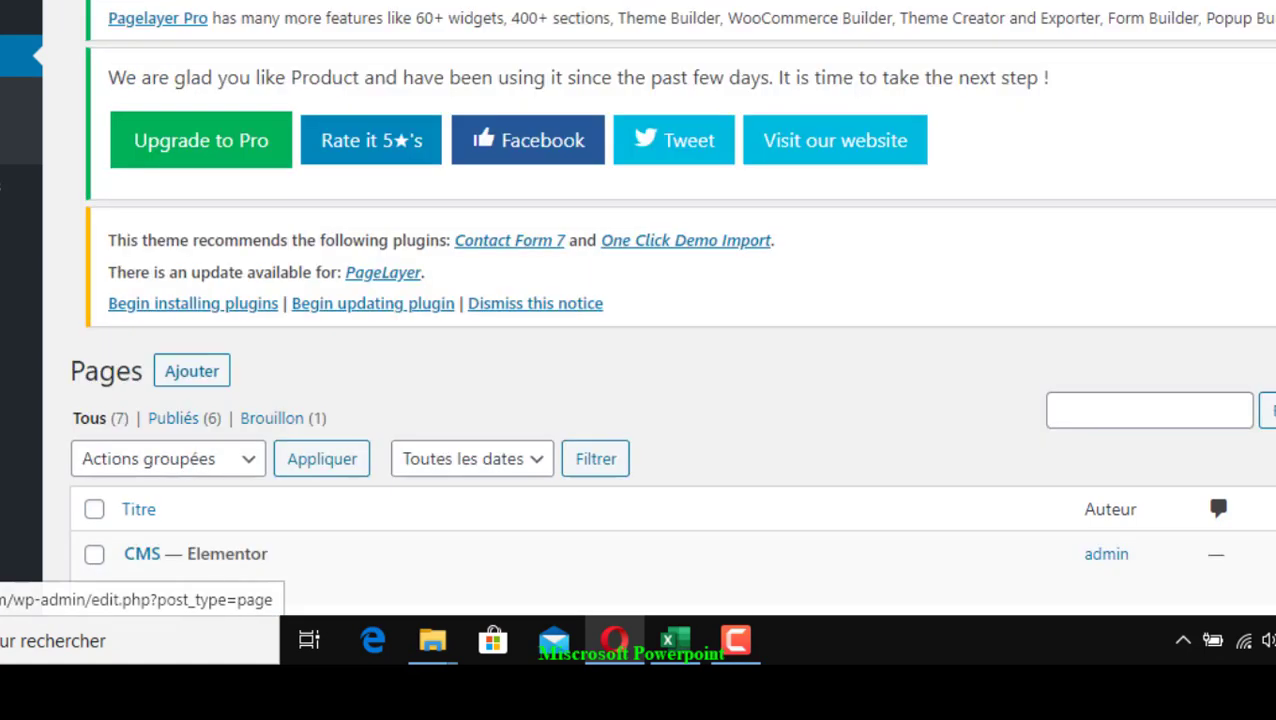
{"action": "scroll", "coordinate": [219, 397], "scroll_direction": "down", "scroll_amount": 2}
{"action": "scroll", "coordinate": [219, 397], "scroll_direction": "down", "scroll_amount": 3}
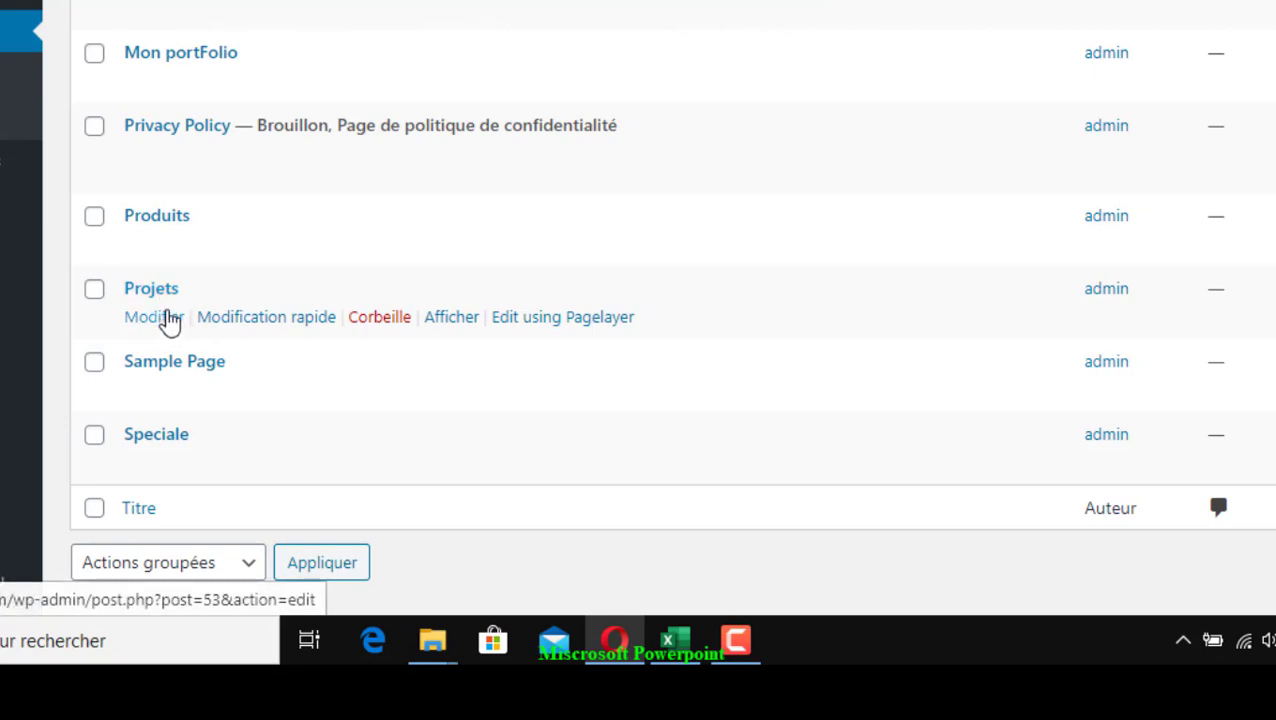
{"action": "left_click", "coordinate": [155, 326]}
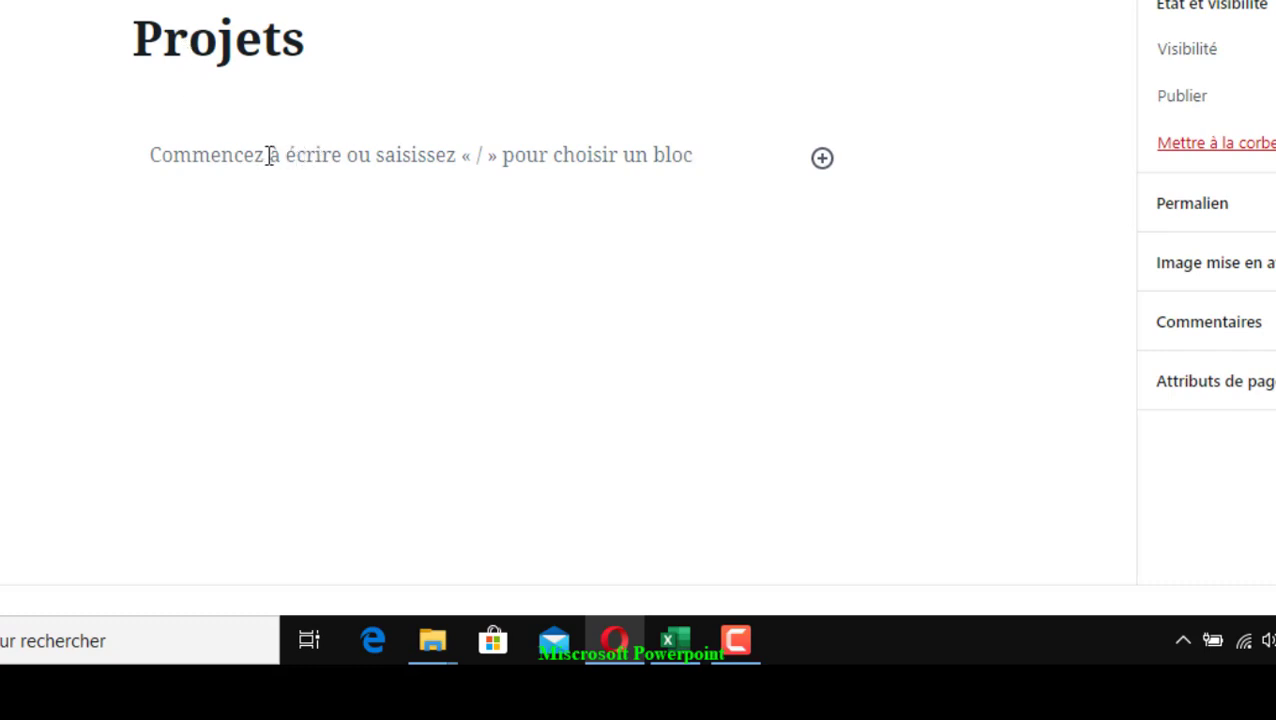
In the empty Projets body, bring up the block inserter and browse its block groups
{"action": "left_click", "coordinate": [165, 155]}
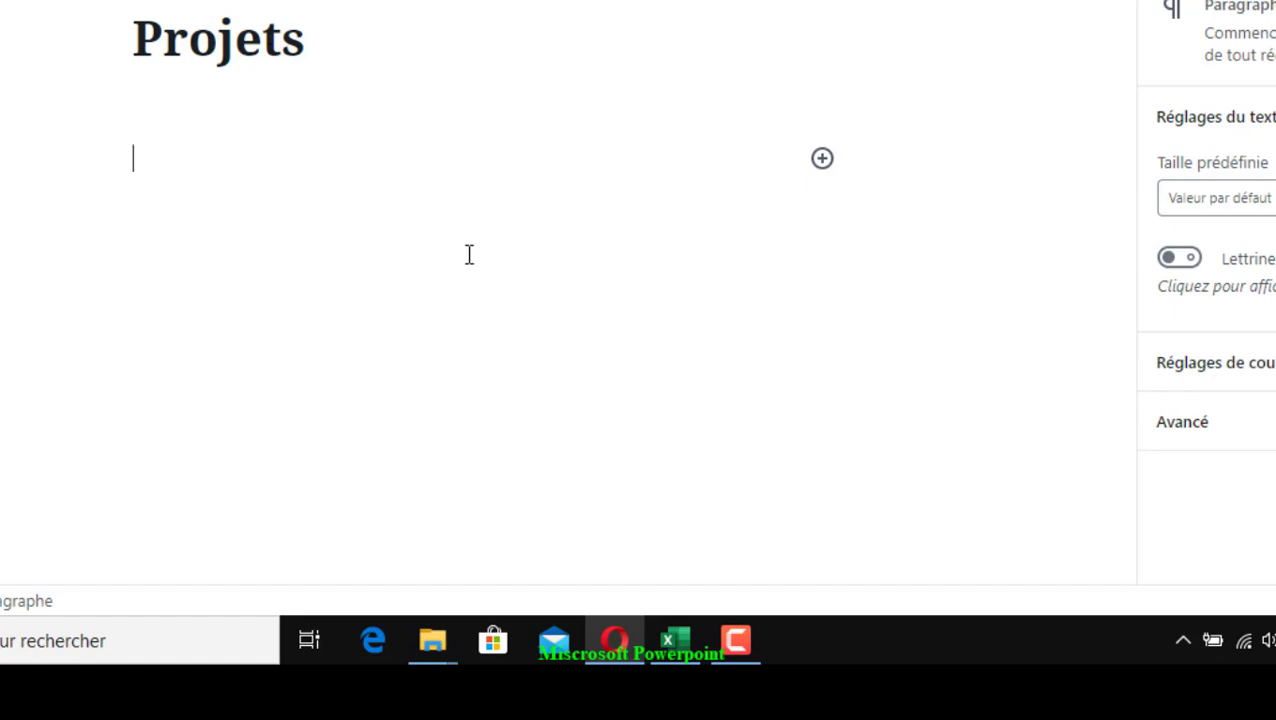
{"action": "left_click", "coordinate": [822, 160]}
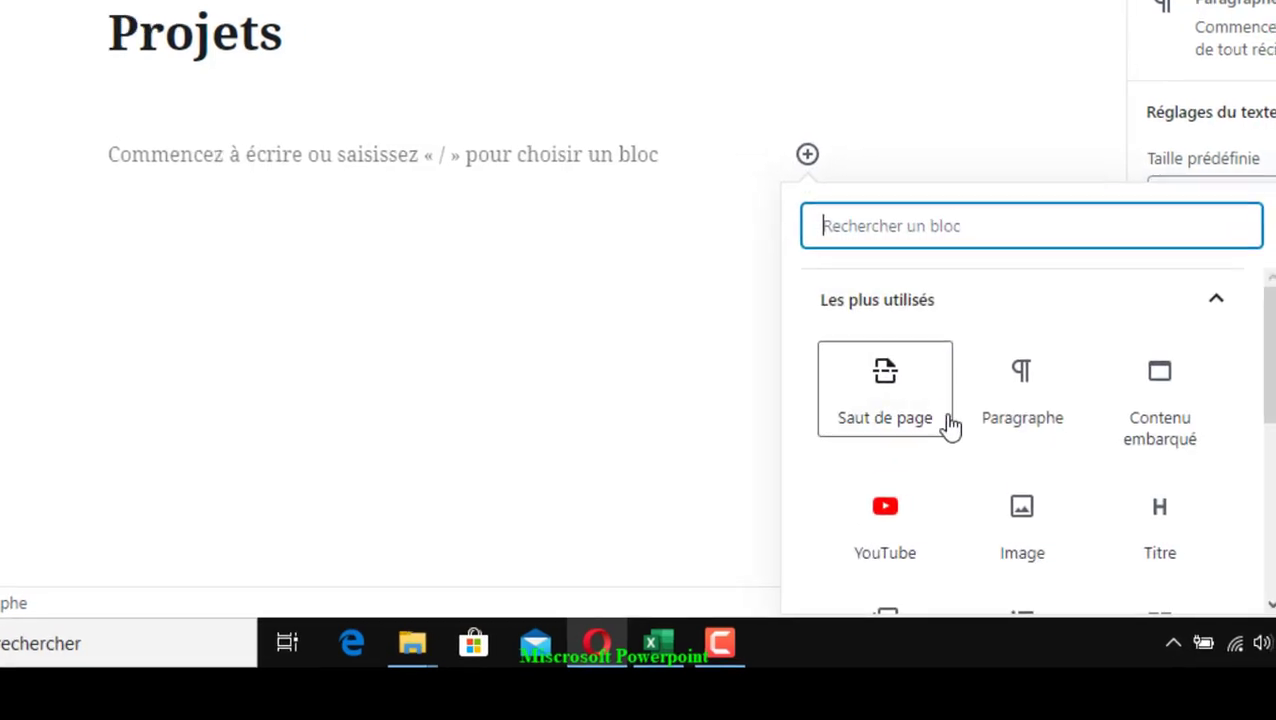
{"action": "scroll", "coordinate": [950, 427], "scroll_direction": "down", "scroll_amount": 2}
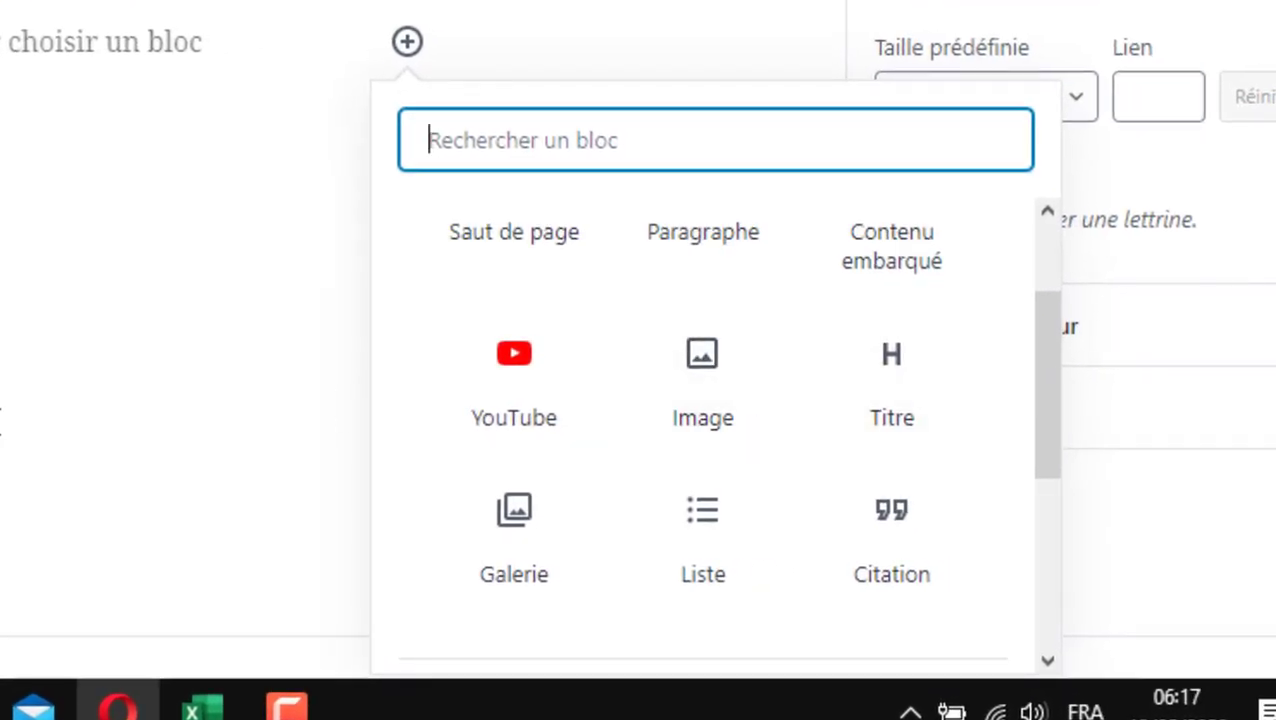
{"action": "left_click_drag", "start_coordinate": [1051, 373], "coordinate": [1055, 555]}
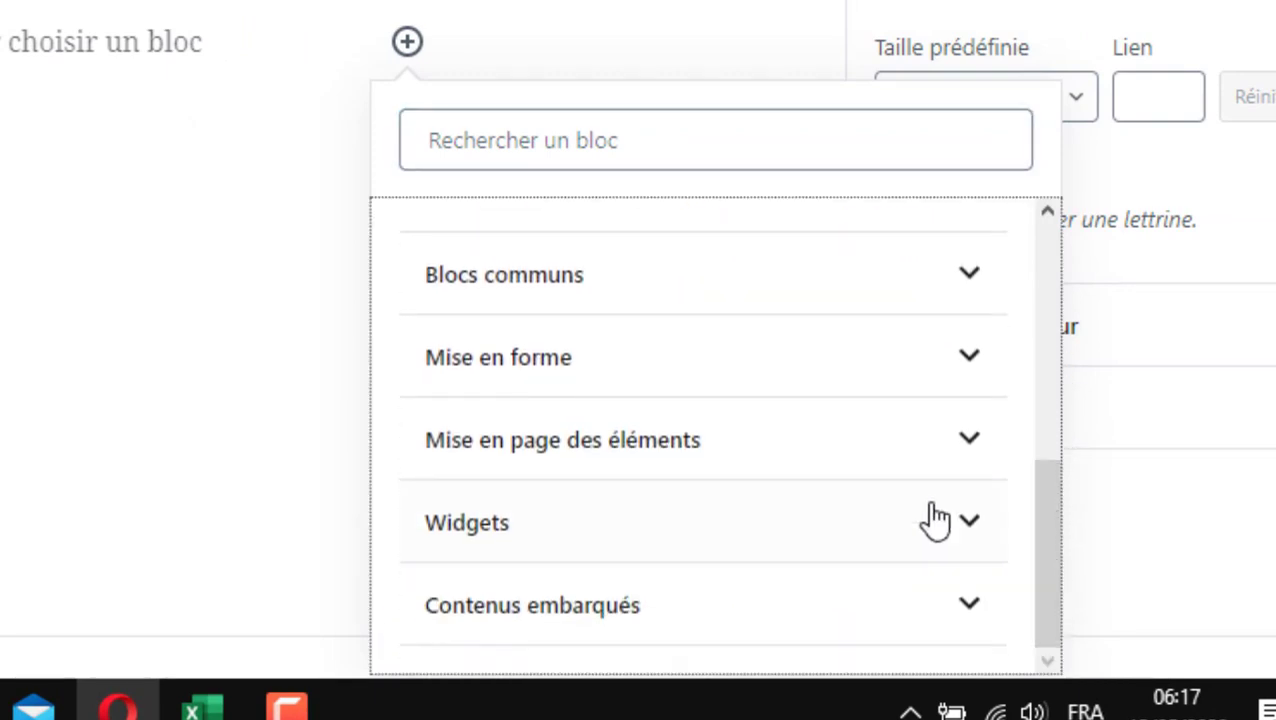
{"action": "left_click", "coordinate": [972, 526]}
{"action": "scroll", "coordinate": [984, 530], "scroll_direction": "down", "scroll_amount": 2}
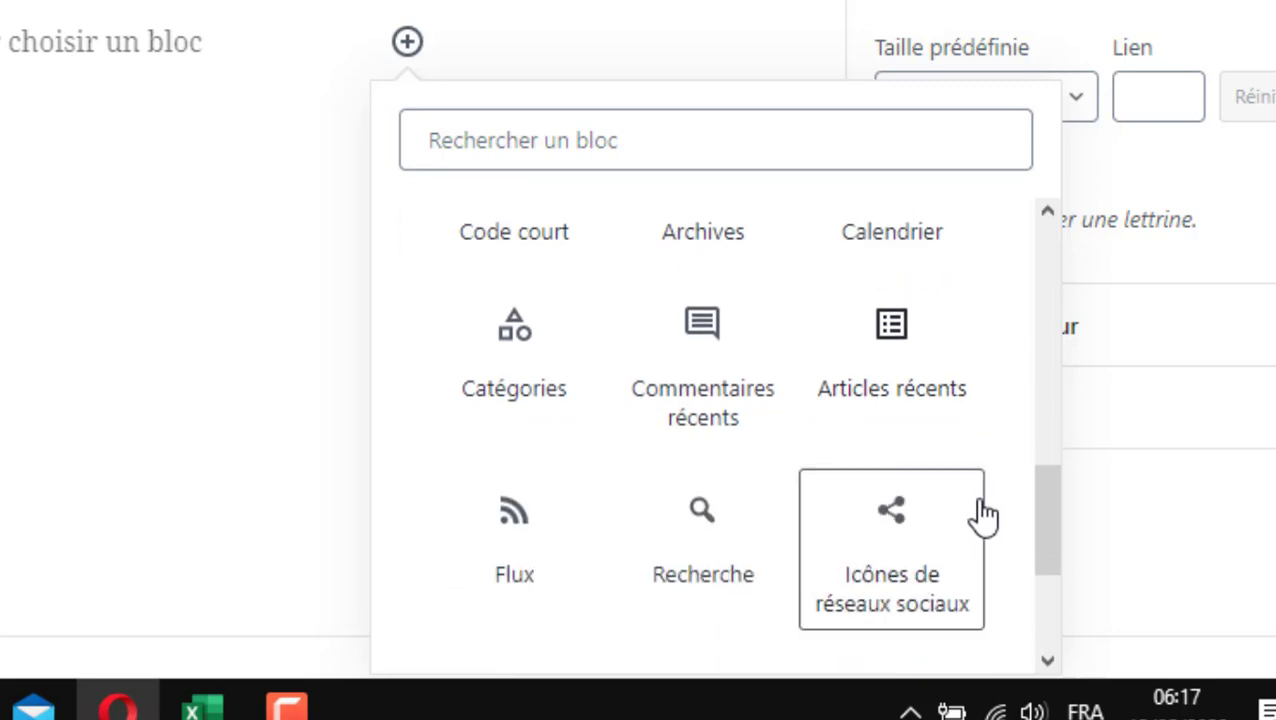
{"action": "scroll", "coordinate": [955, 557], "scroll_direction": "down", "scroll_amount": 3}
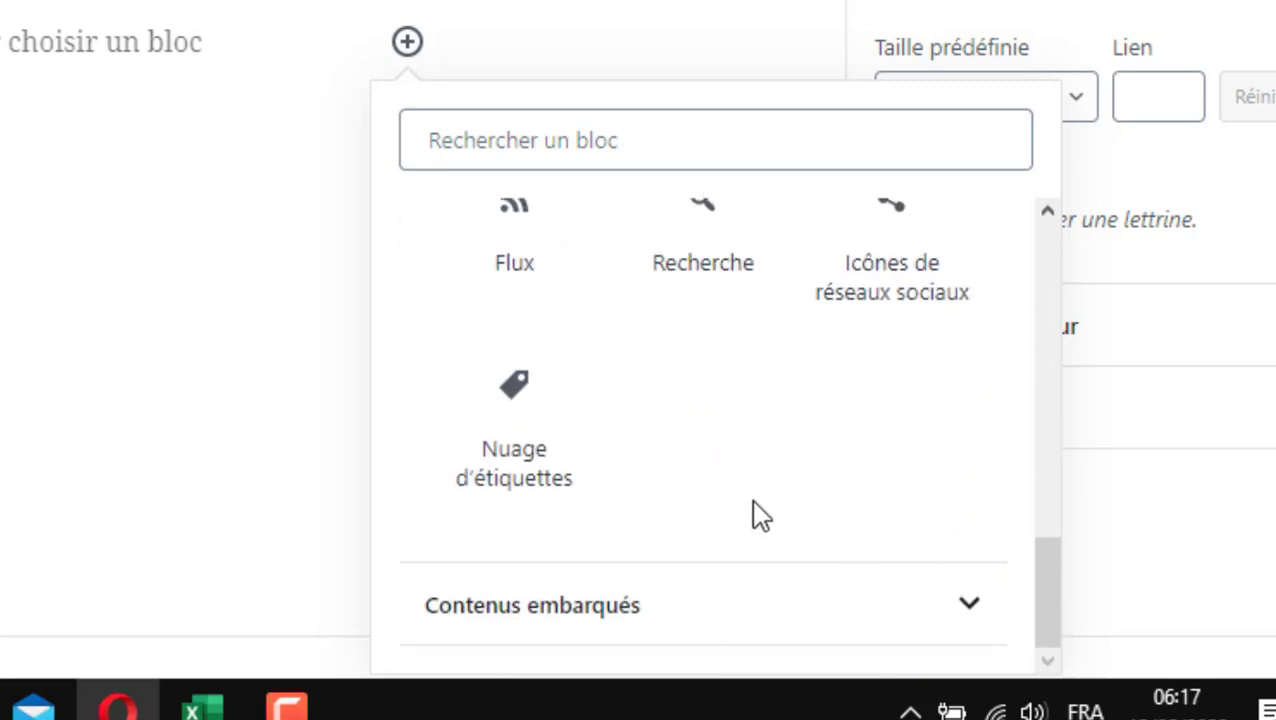
{"action": "left_click", "coordinate": [1040, 627]}
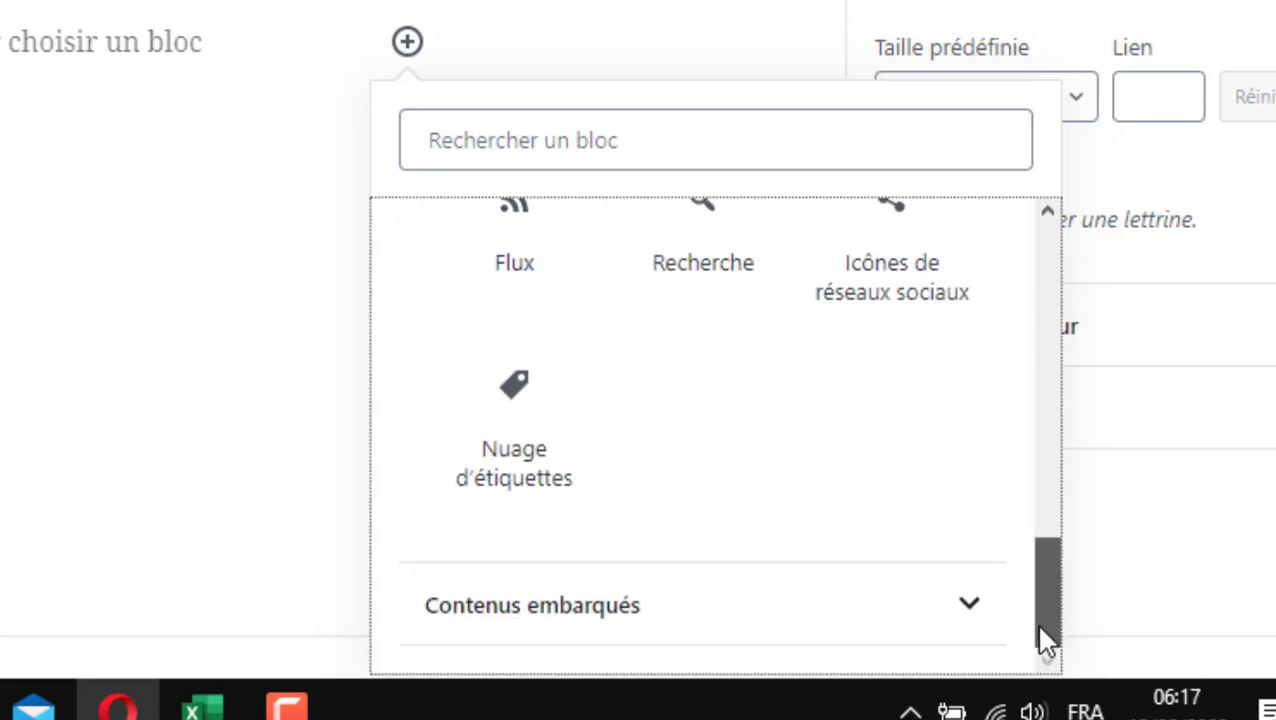
Expand the Contenus embarqués group and insert a generic Contenu embarqué block
{"action": "left_click", "coordinate": [968, 608]}
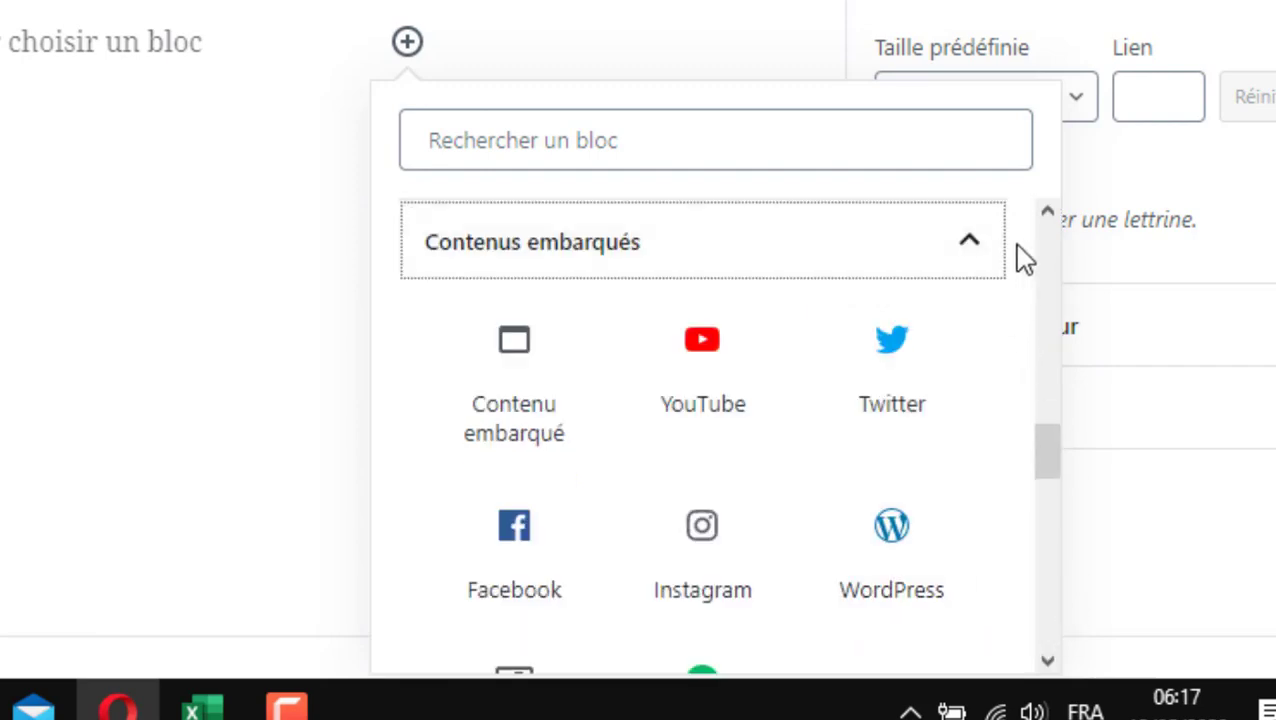
{"action": "left_click", "coordinate": [992, 260]}
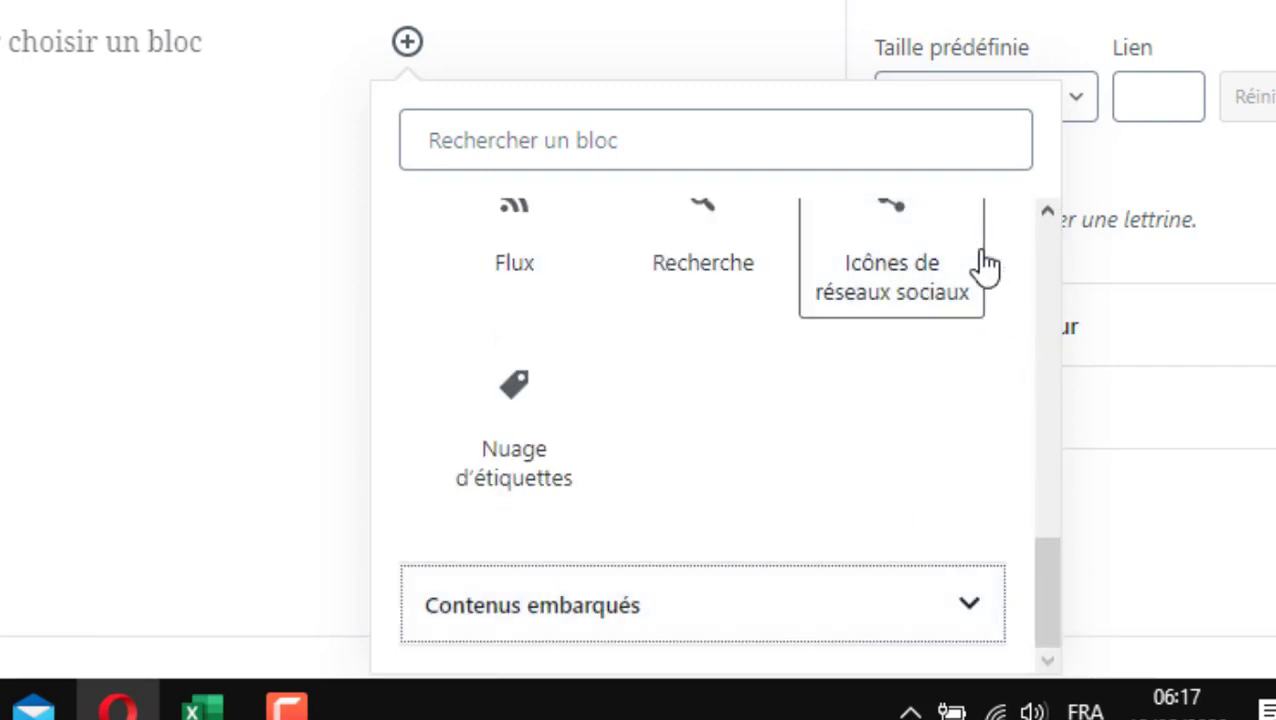
{"action": "left_click", "coordinate": [971, 618]}
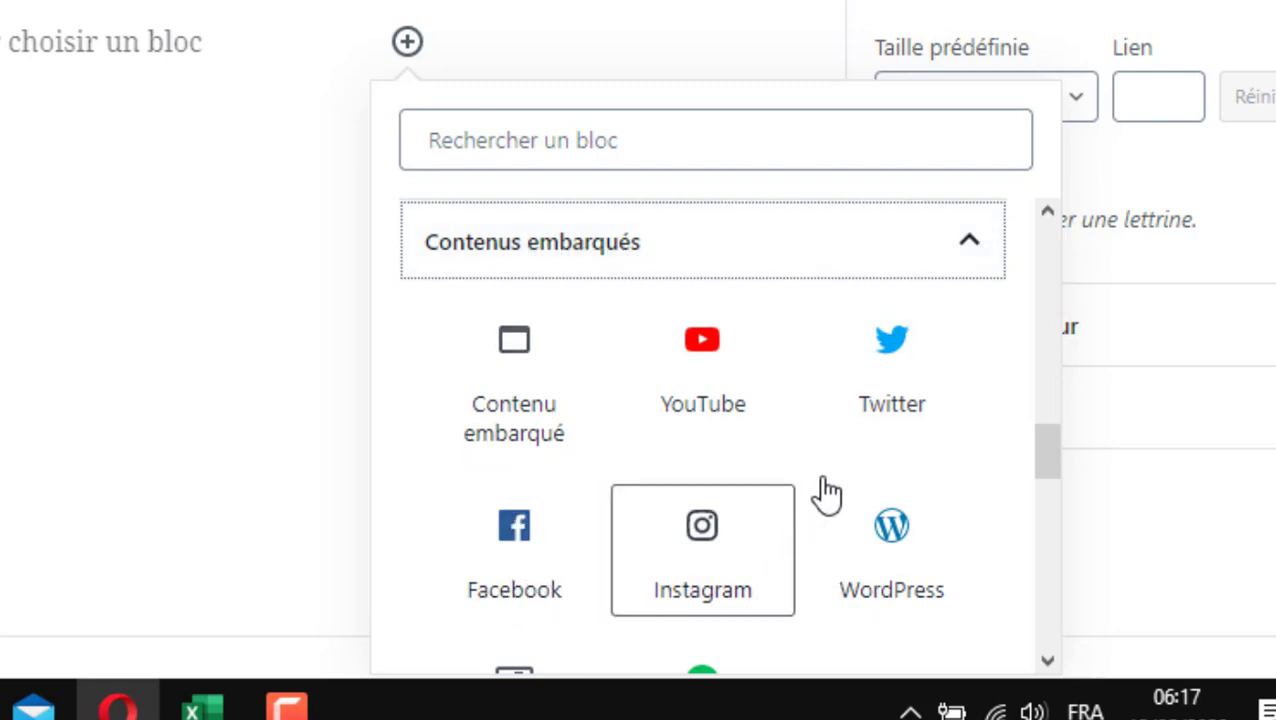
{"action": "scroll", "coordinate": [865, 490], "scroll_direction": "down", "scroll_amount": 3}
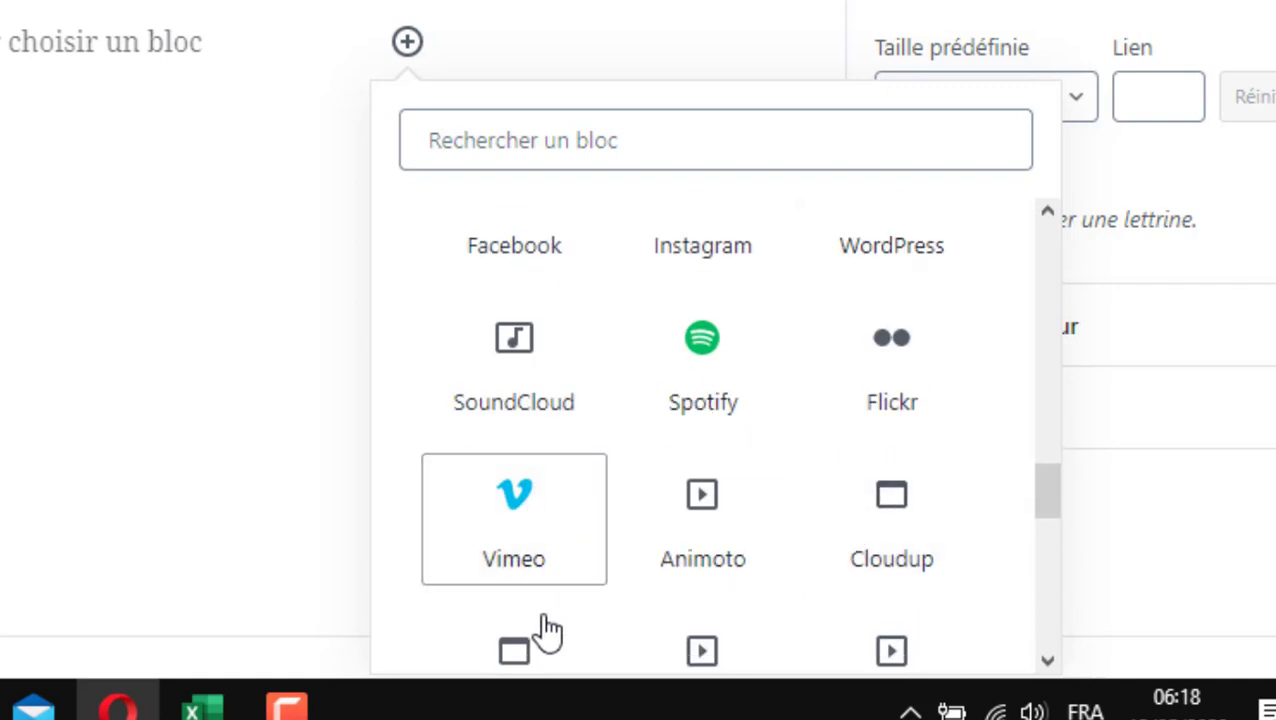
{"action": "scroll", "coordinate": [722, 585], "scroll_direction": "up", "scroll_amount": 5}
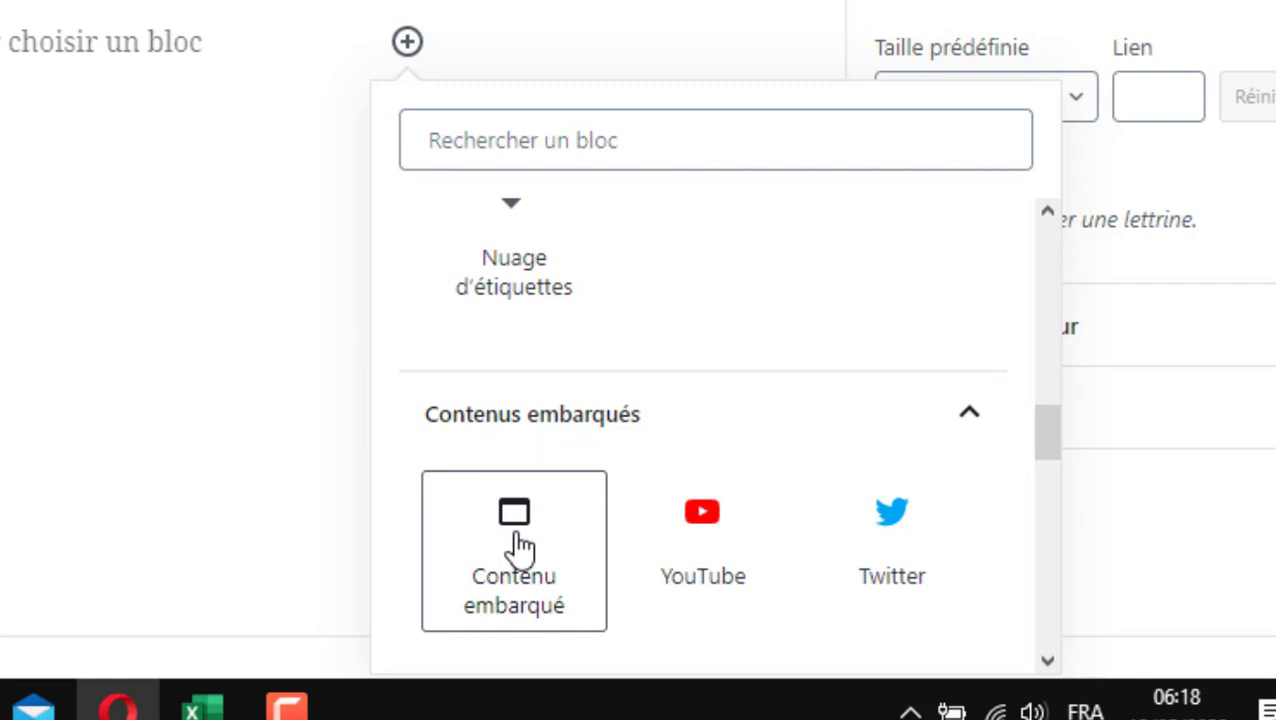
{"action": "left_click", "coordinate": [515, 545]}
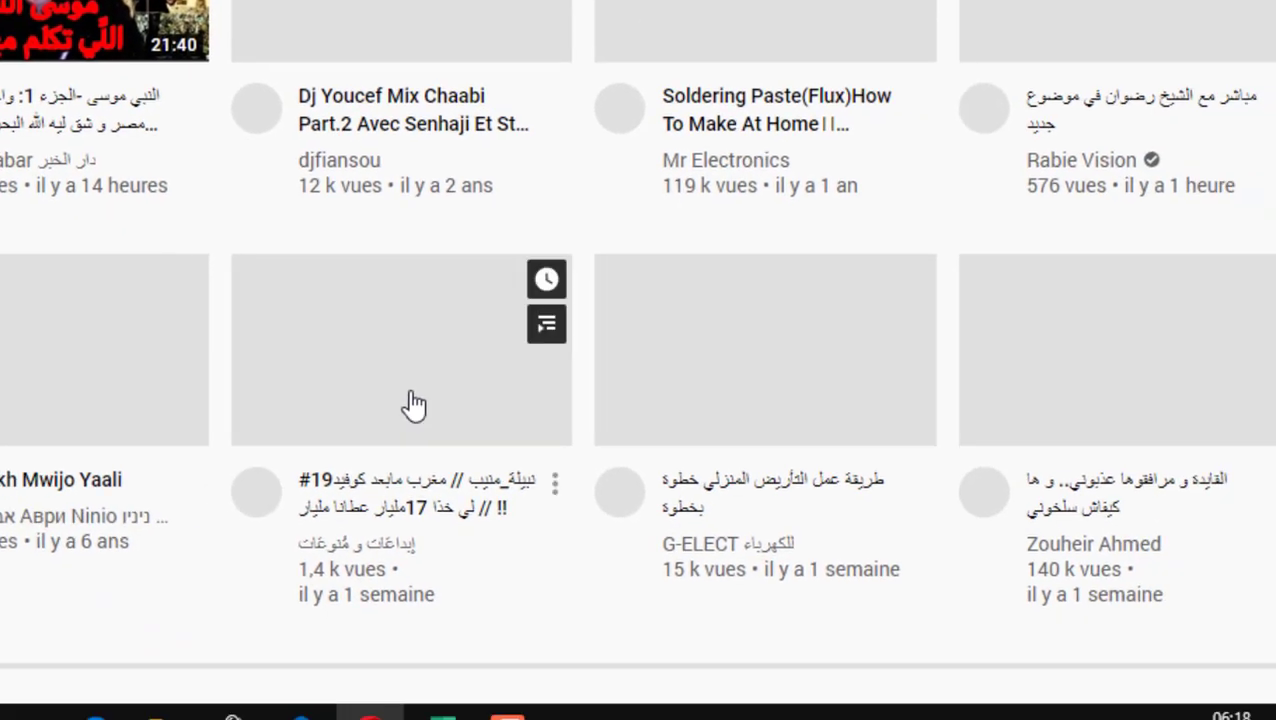
Scroll through the YouTube home page looking for a video to embed
{"action": "scroll", "coordinate": [309, 350], "scroll_direction": "down", "scroll_amount": 3}
{"action": "scroll", "coordinate": [307, 345], "scroll_direction": "down", "scroll_amount": 12}
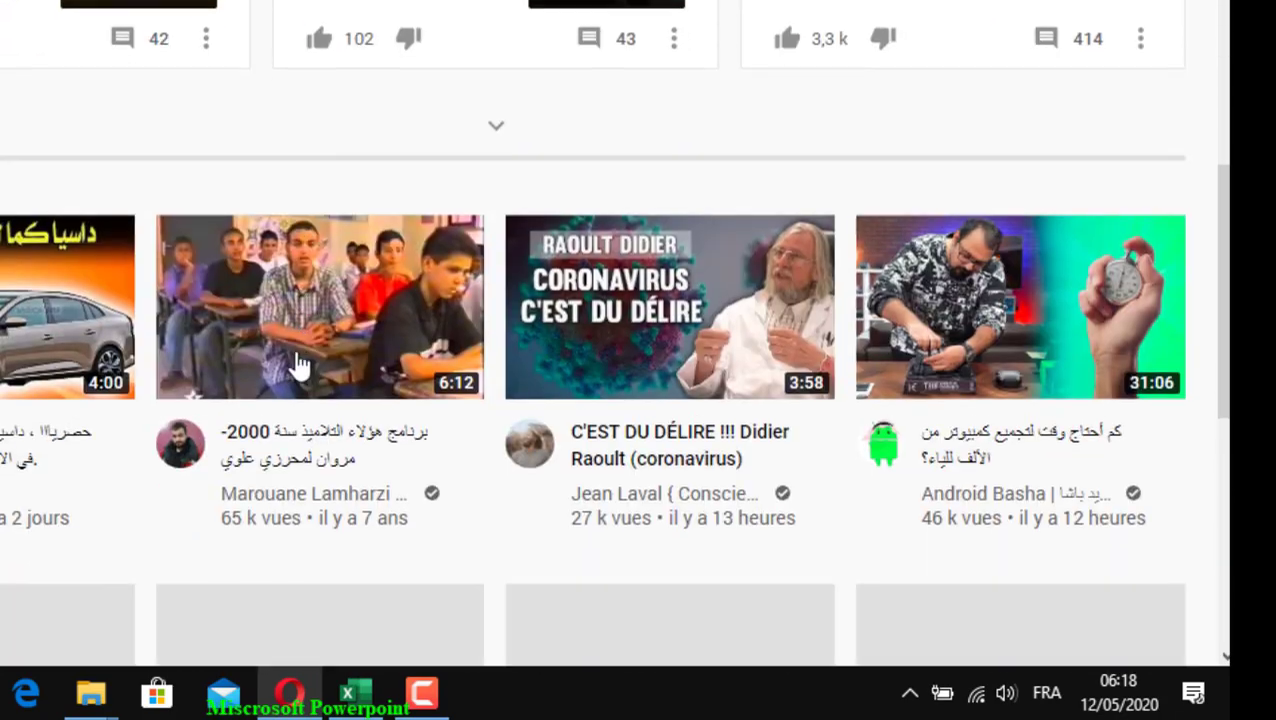
{"action": "scroll", "coordinate": [298, 368], "scroll_direction": "down", "scroll_amount": 3}
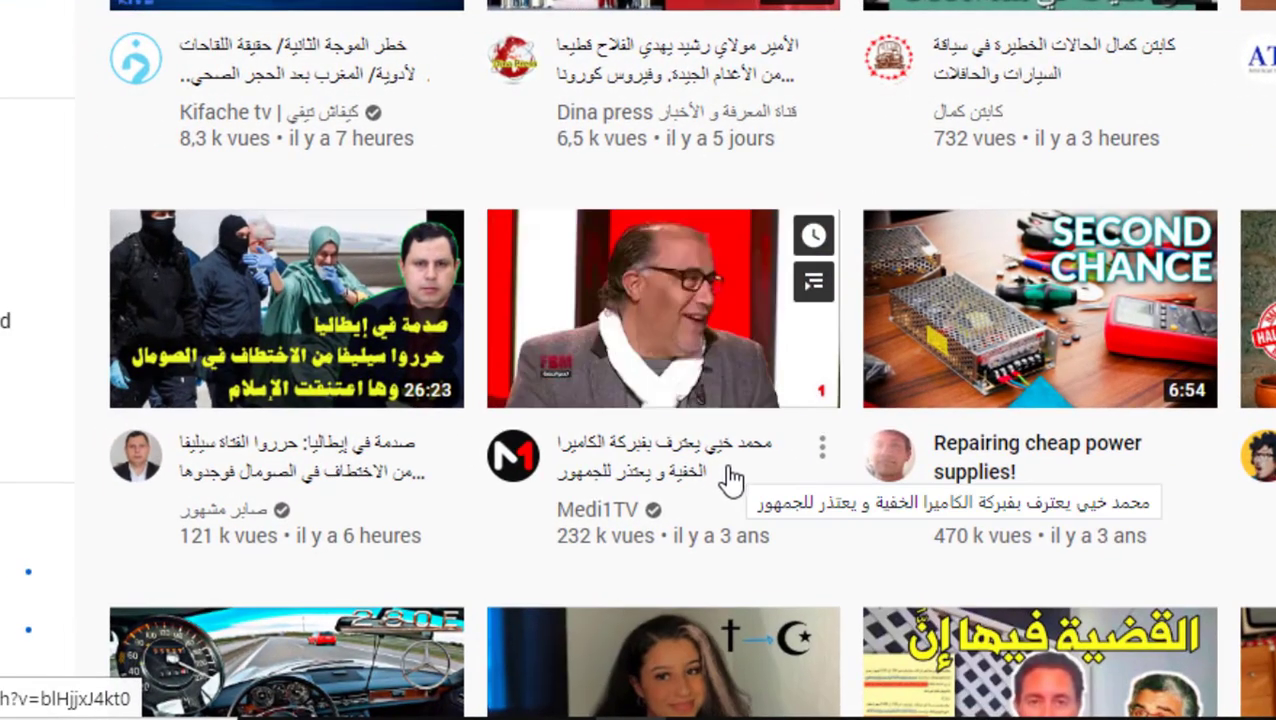
{"action": "scroll", "coordinate": [728, 482], "scroll_direction": "down", "scroll_amount": 3}
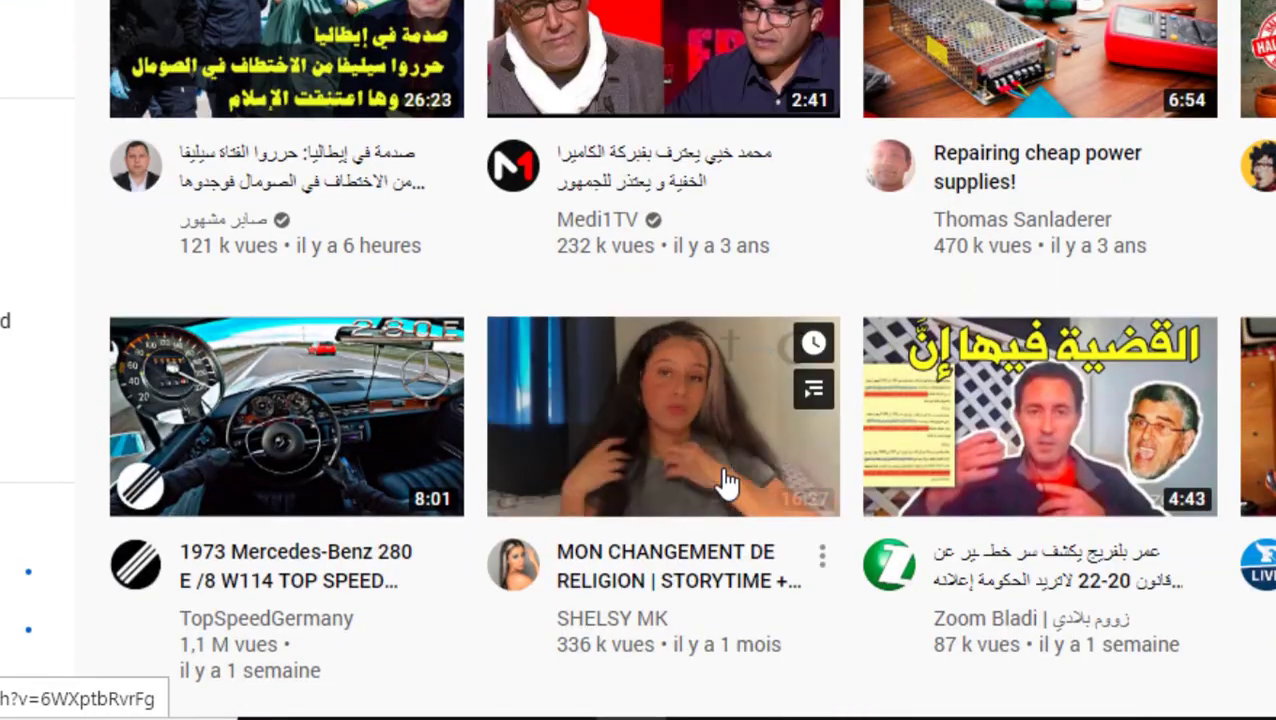
{"action": "scroll", "coordinate": [530, 488], "scroll_direction": "down", "scroll_amount": 1}
{"action": "scroll", "coordinate": [530, 488], "scroll_direction": "down", "scroll_amount": 3}
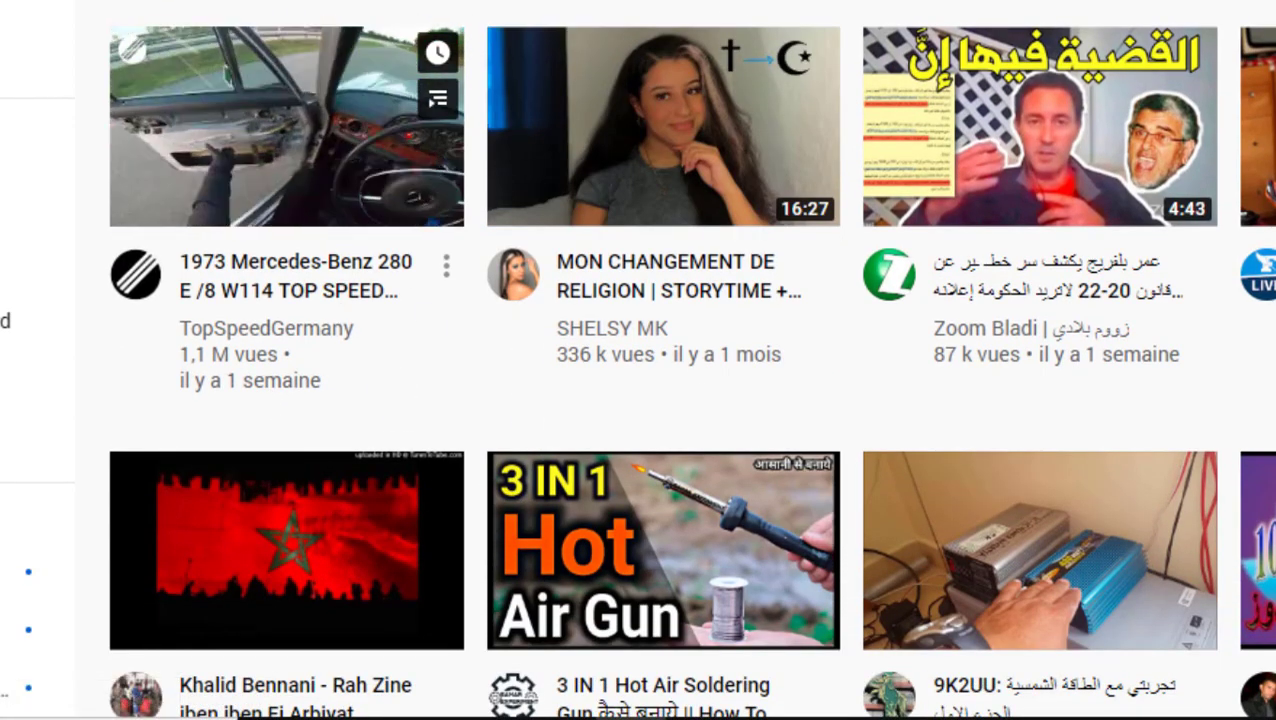
{"action": "left_click", "coordinate": [600, 3]}
{"action": "key", "text": "Return"}
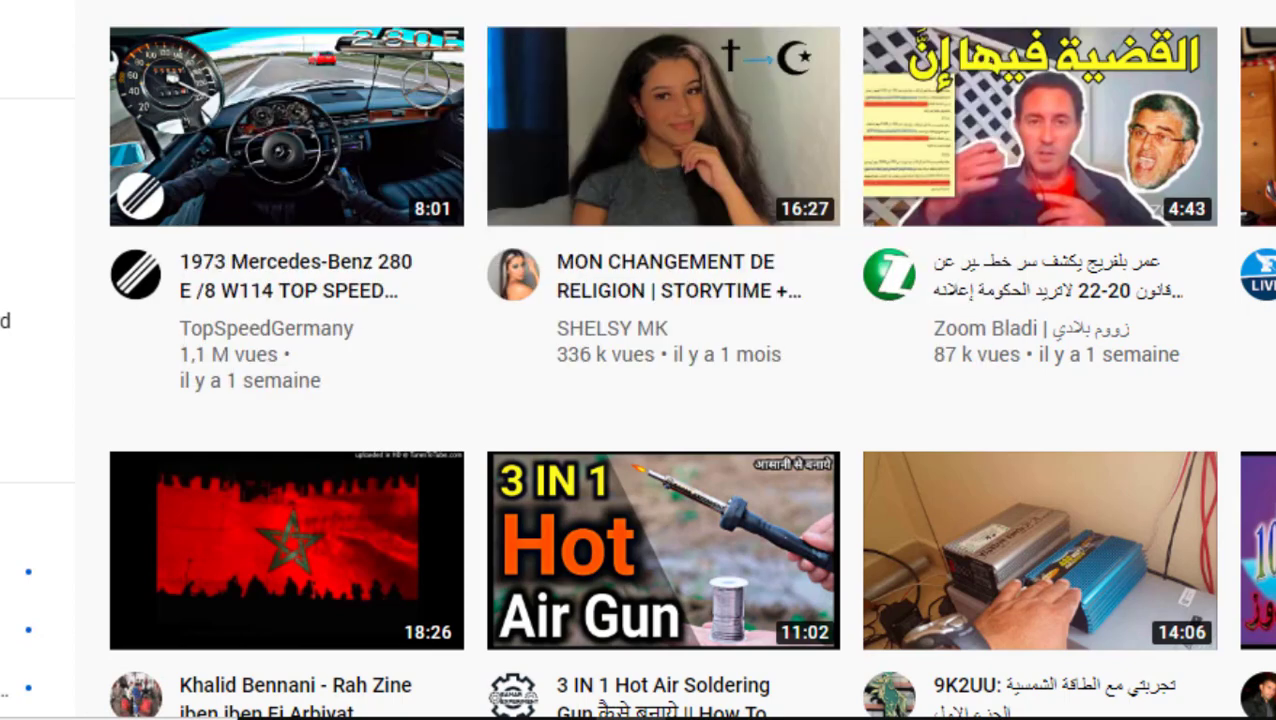
Open the 1973 Mercedes-Benz 280 E video, pause it and copy its youtu.be share link
{"action": "left_click", "coordinate": [293, 192]}
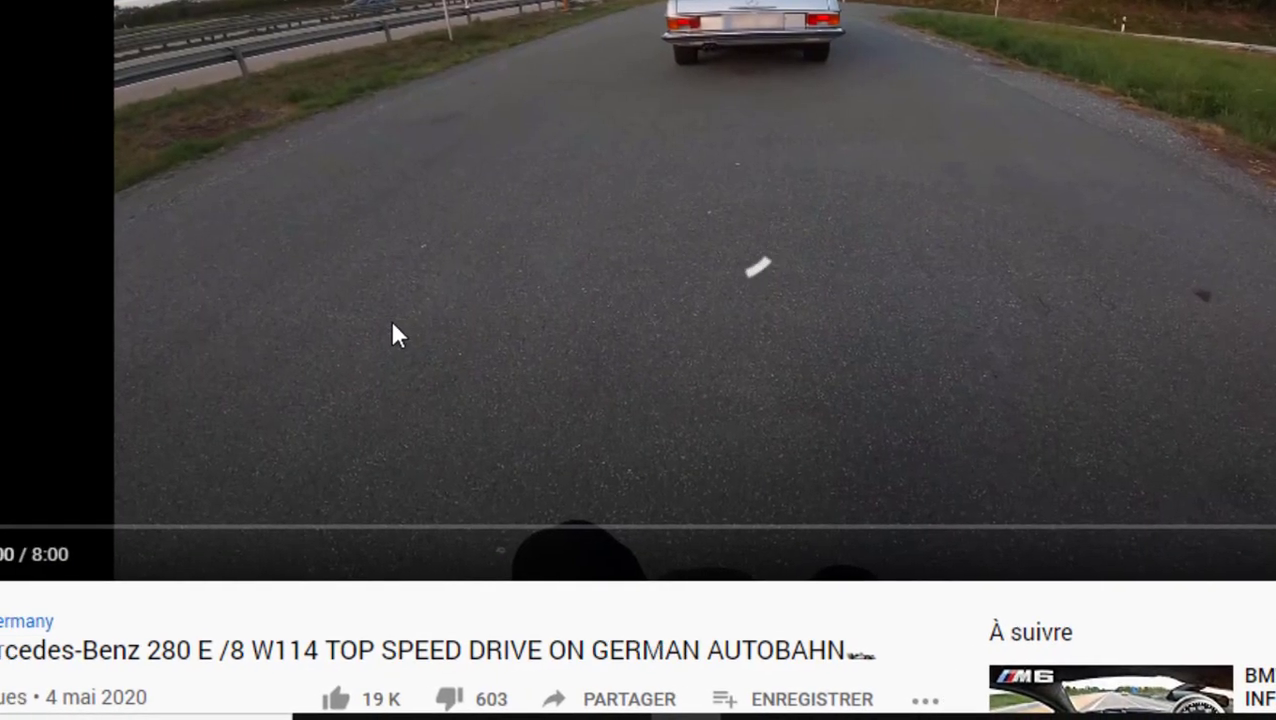
{"action": "left_click", "coordinate": [357, 328]}
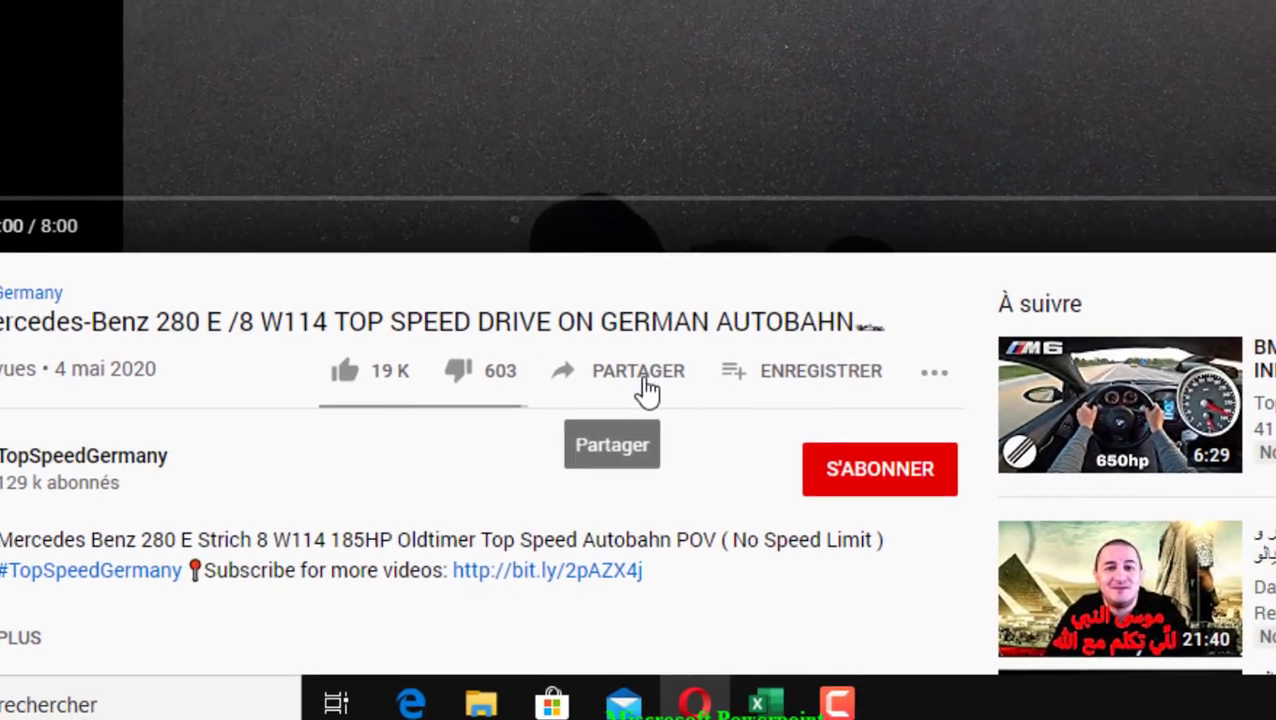
{"action": "left_click", "coordinate": [695, 700]}
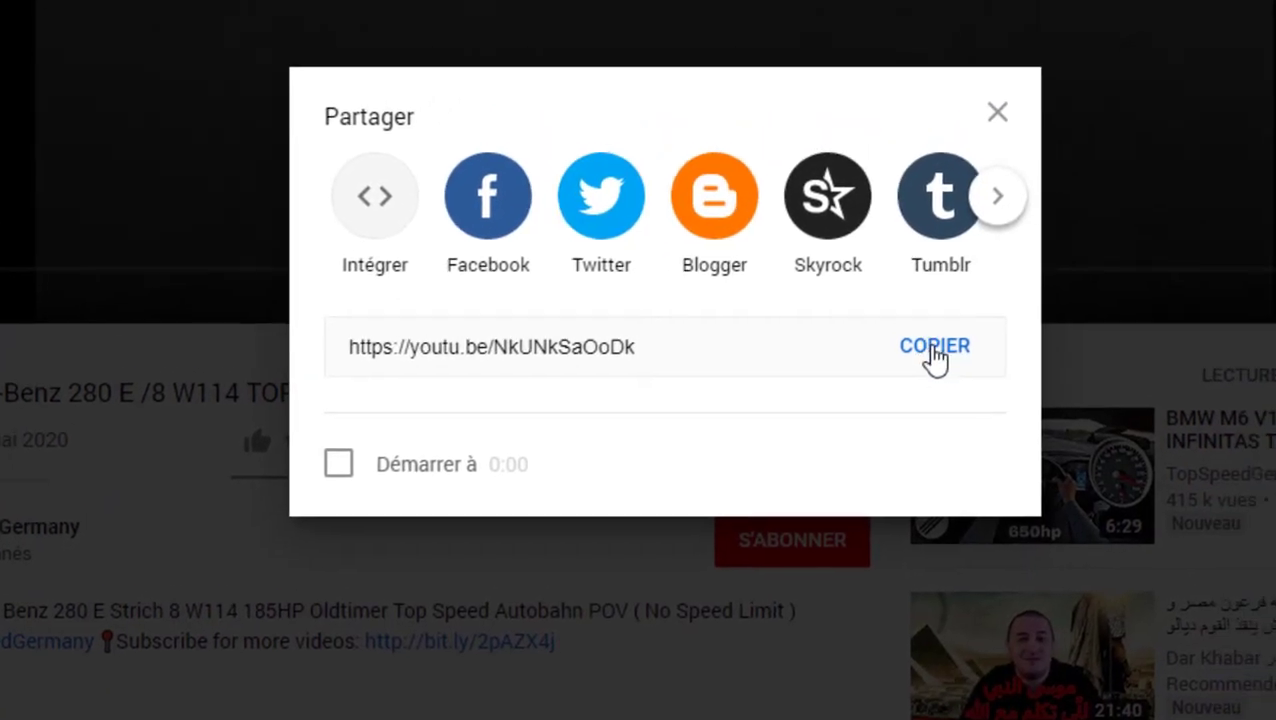
{"action": "left_click", "coordinate": [998, 280]}
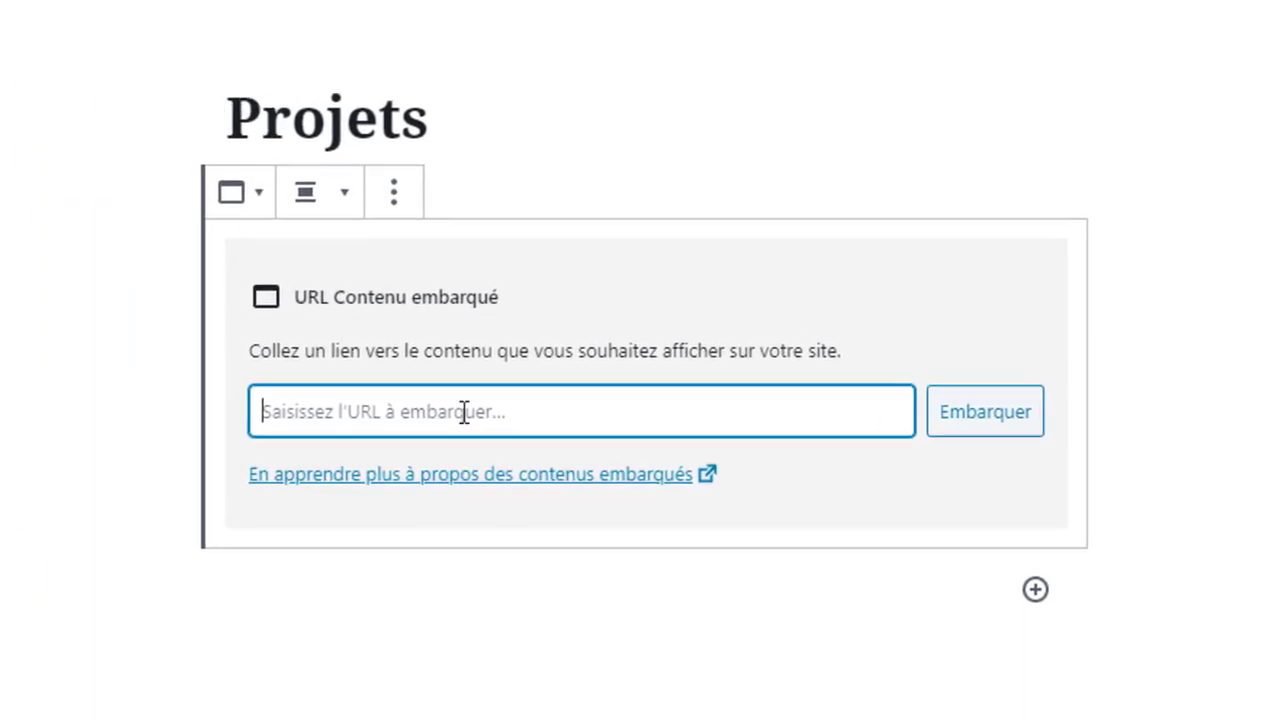
Paste the youtu.be link into the embed block and set the Mercedes video's alignment to Centrer
{"action": "right_click", "coordinate": [465, 412]}
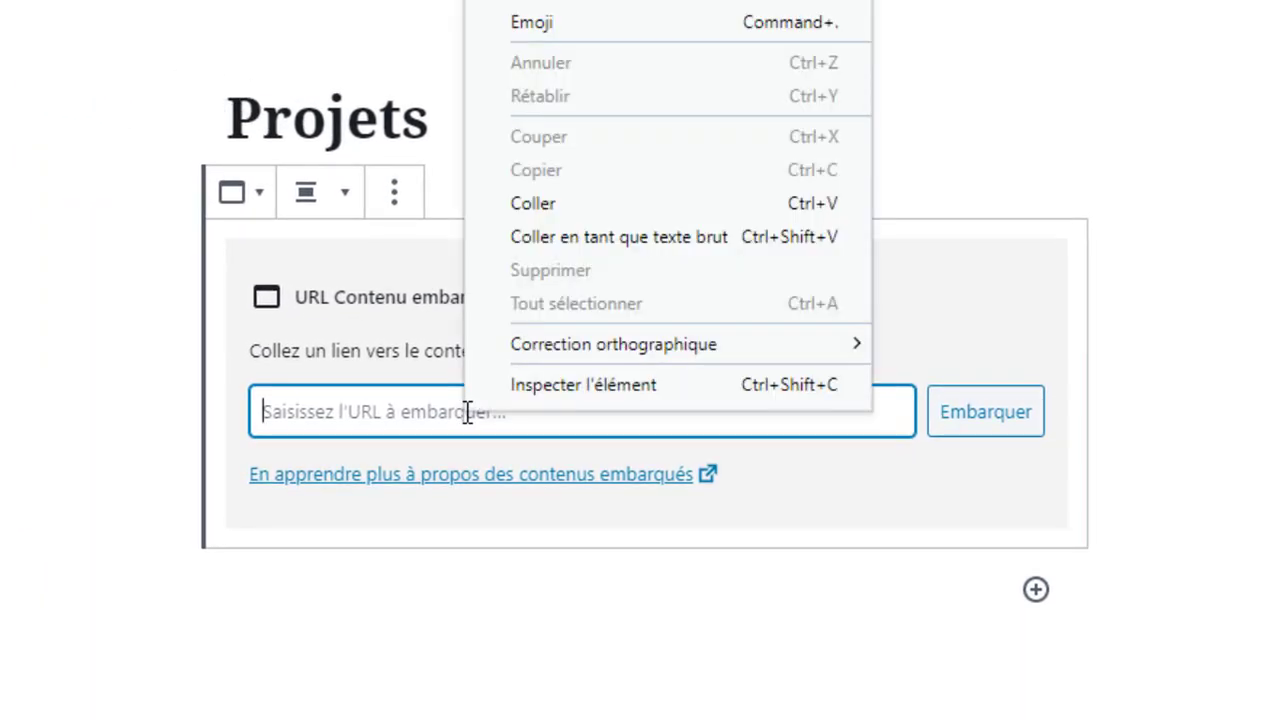
{"action": "left_click", "coordinate": [582, 204]}
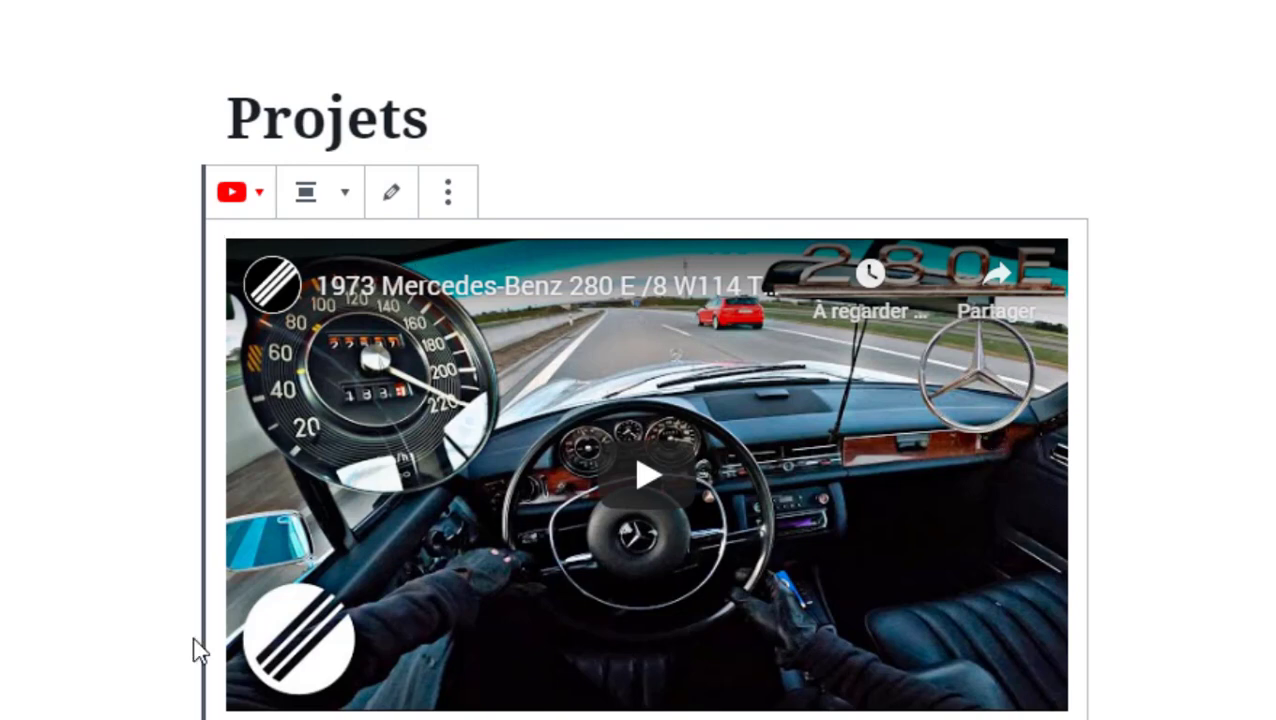
{"action": "scroll", "coordinate": [918, 657], "scroll_direction": "down", "scroll_amount": 3}
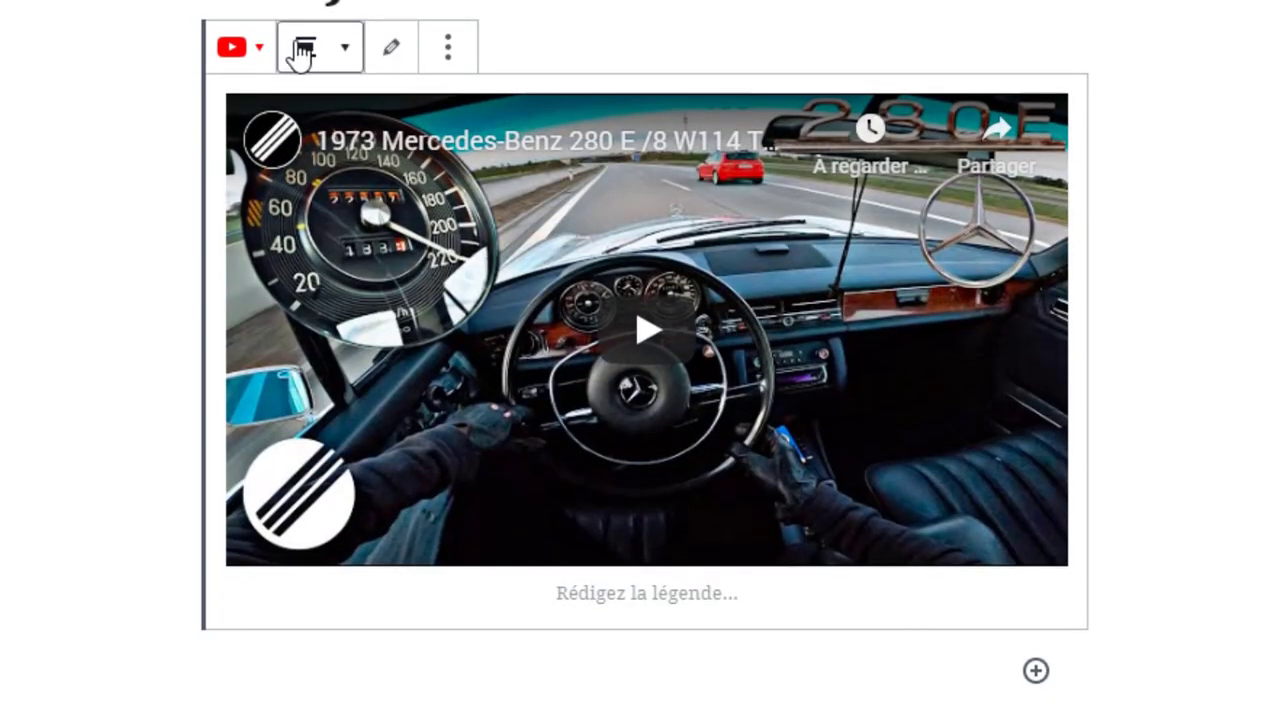
{"action": "left_click", "coordinate": [449, 50]}
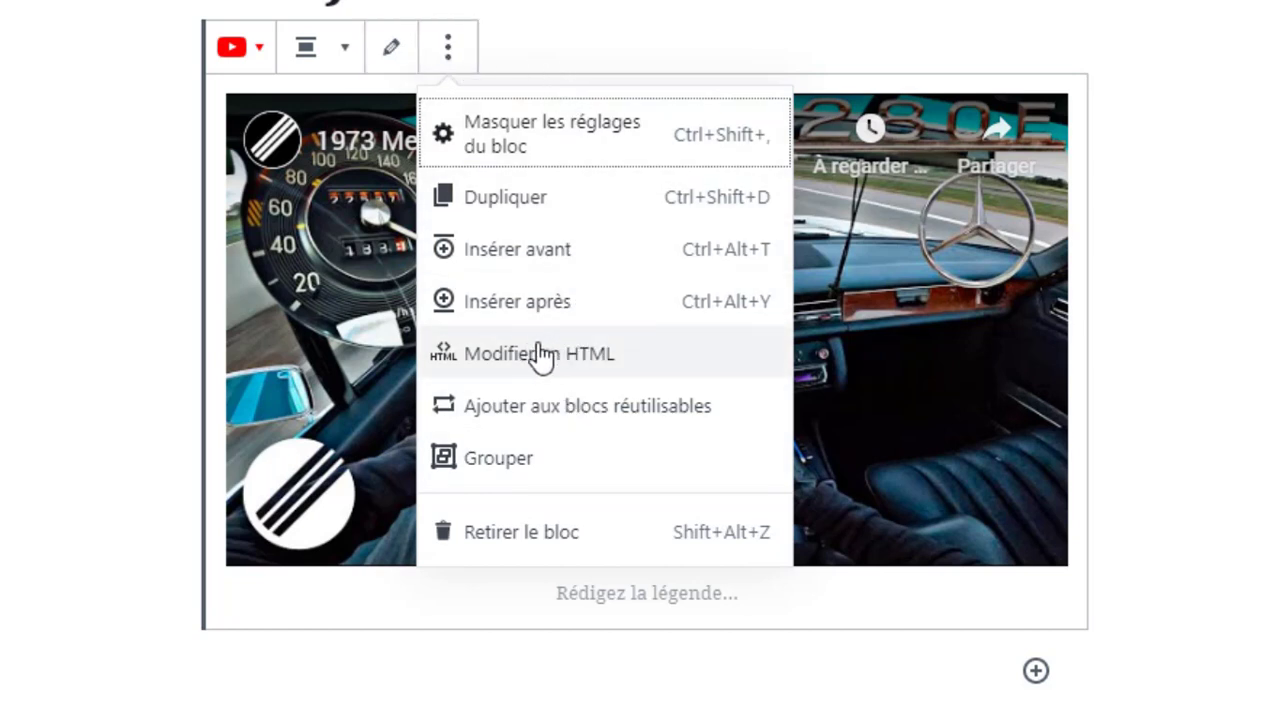
{"action": "left_click", "coordinate": [393, 62]}
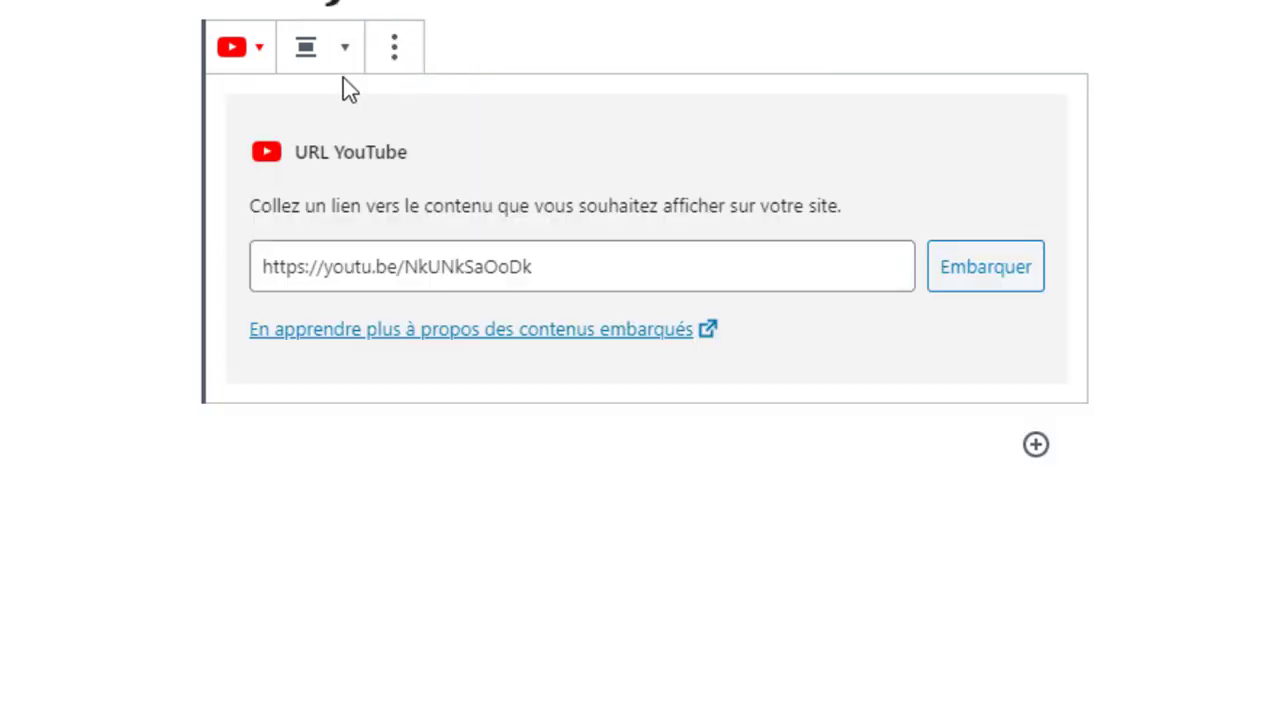
{"action": "left_click", "coordinate": [347, 57]}
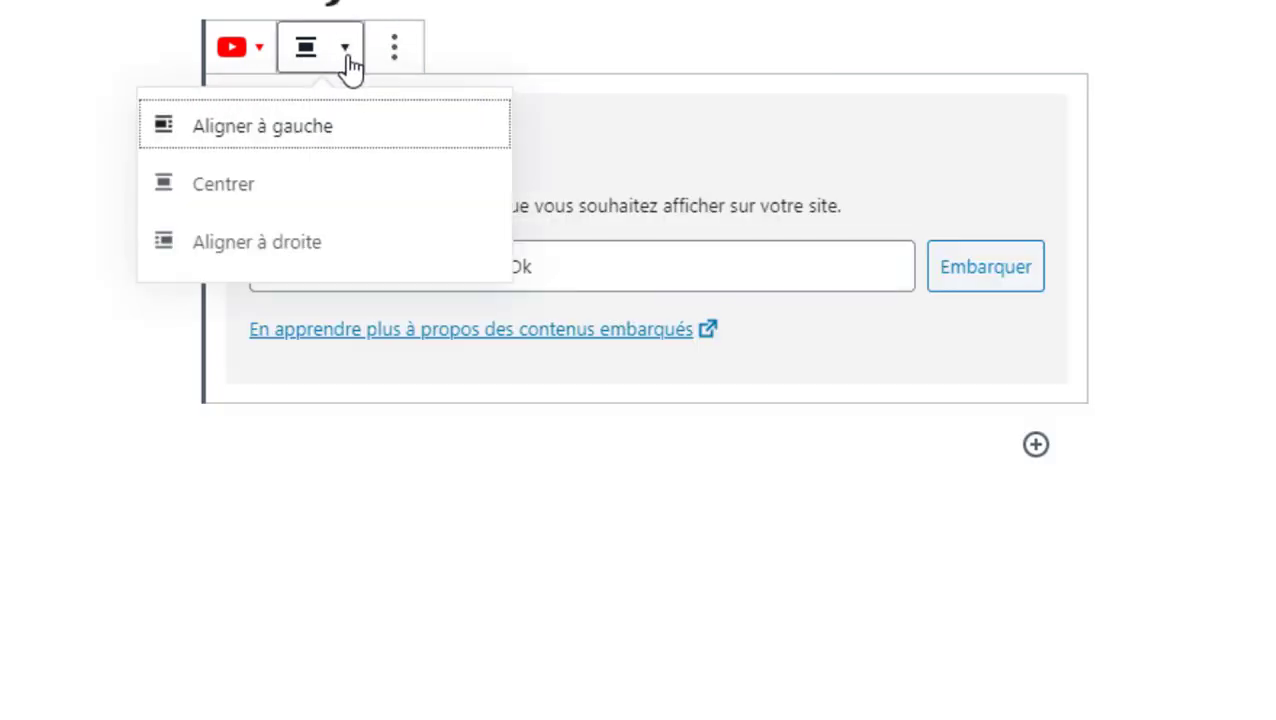
{"action": "left_click", "coordinate": [250, 188]}
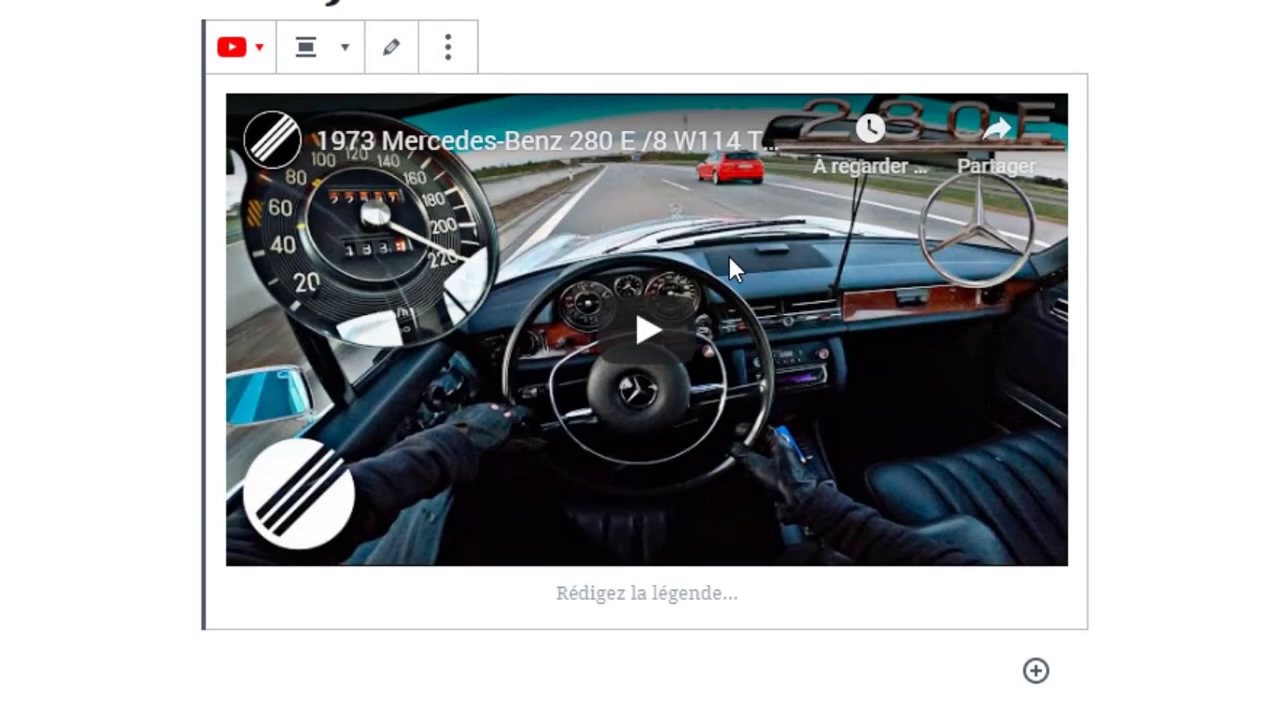
Caption the embedded video 'La vidéo que j'aime'
{"action": "left_click", "coordinate": [669, 594]}
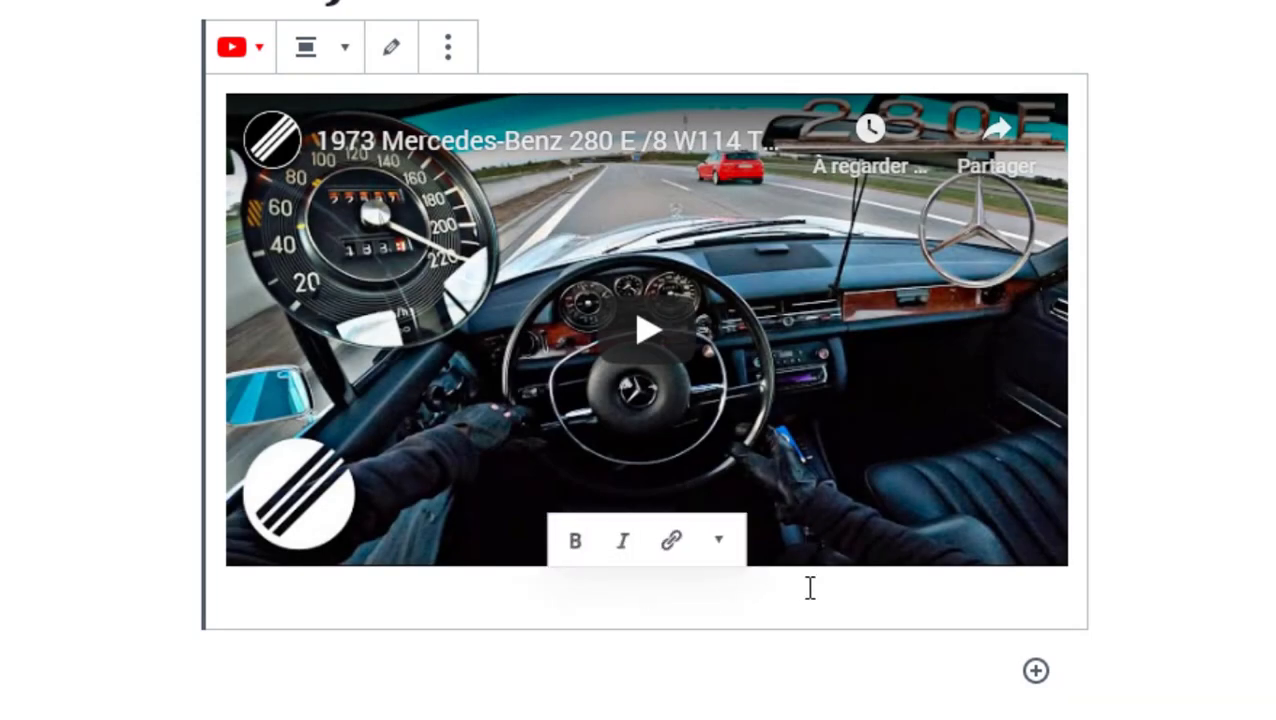
{"action": "type", "text": "La vidéo que "}
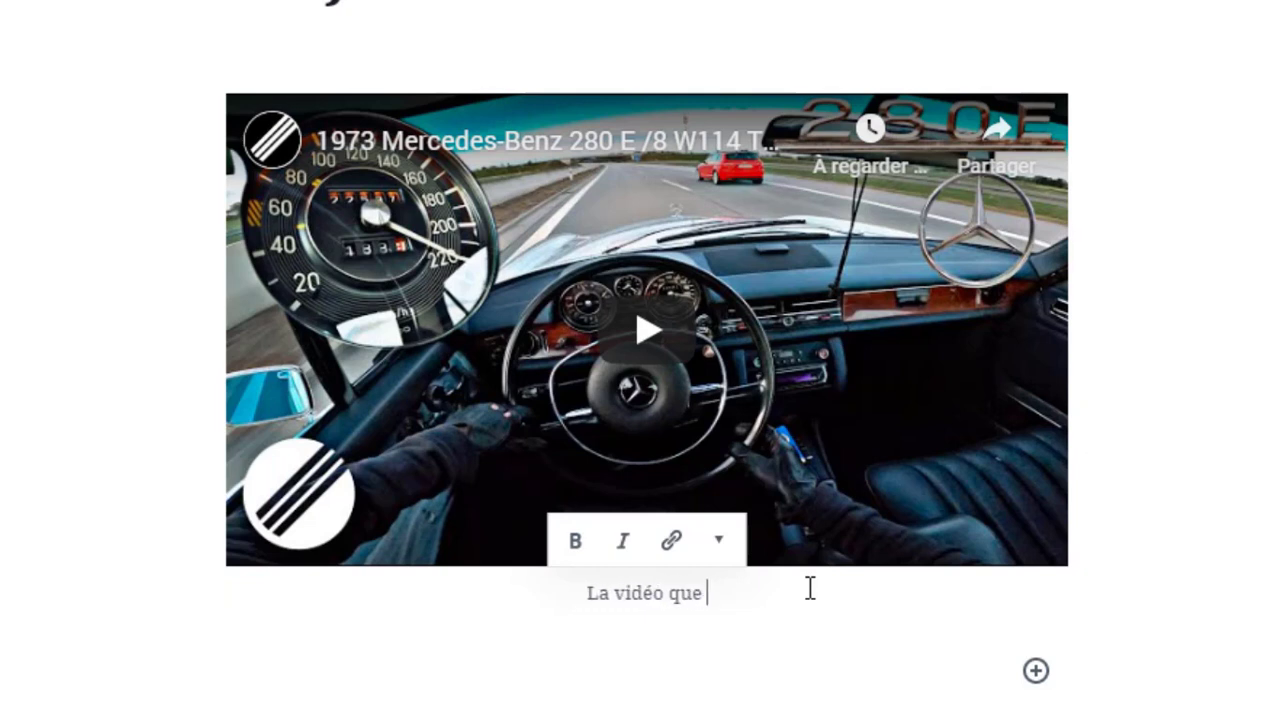
{"action": "type", "text": "j'aime"}
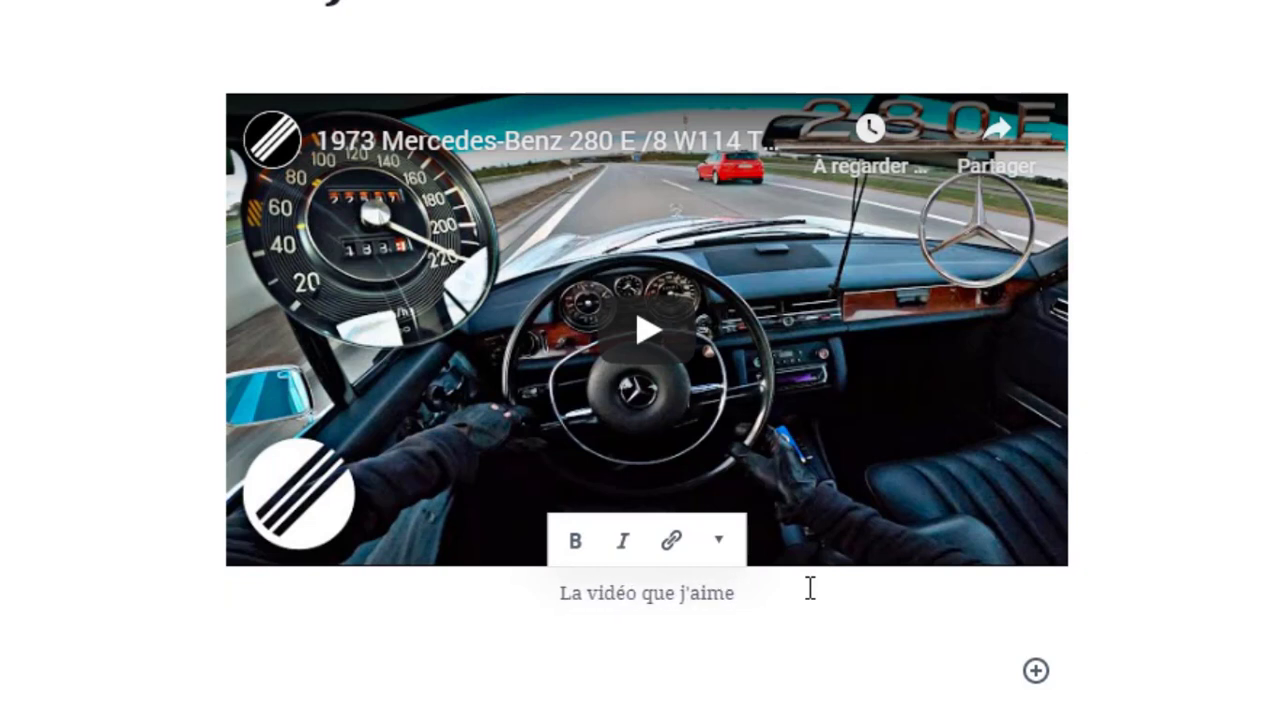
{"action": "left_click", "coordinate": [1218, 568]}
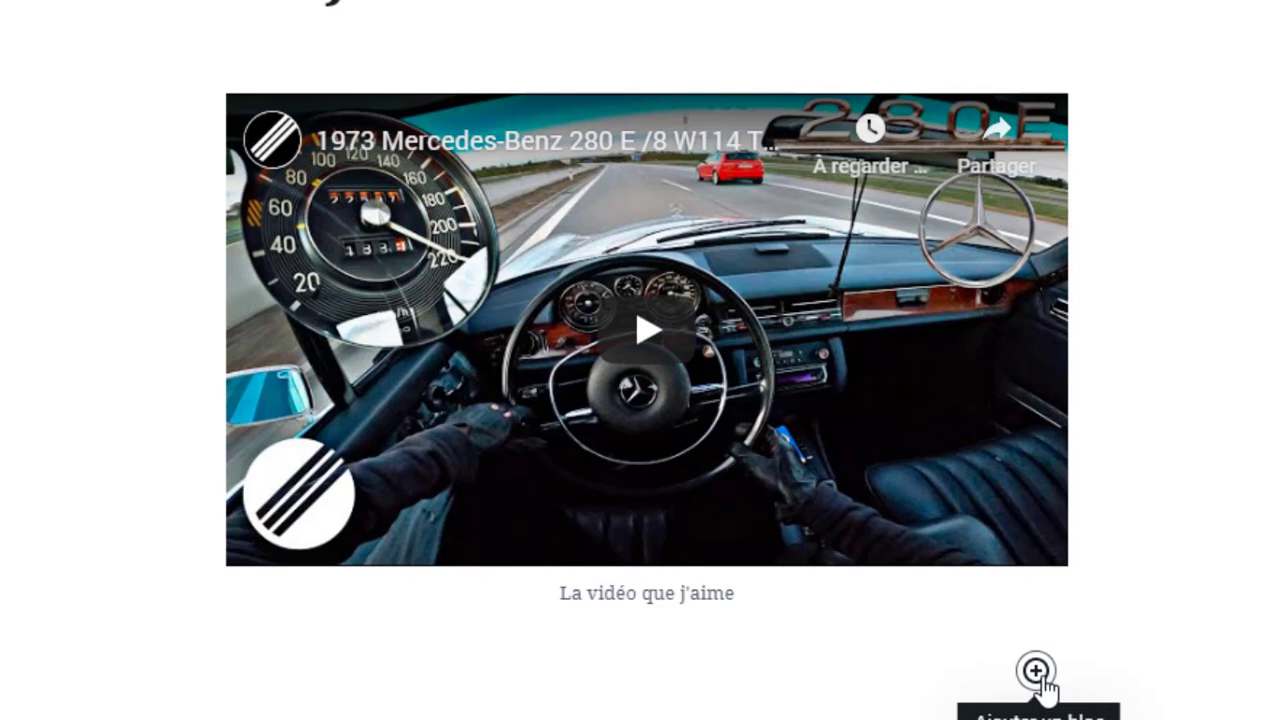
Save the Projets page with Mettre à jour and bring up the live site's tab
{"action": "scroll", "coordinate": [404, 234], "scroll_direction": "up", "scroll_amount": 2}
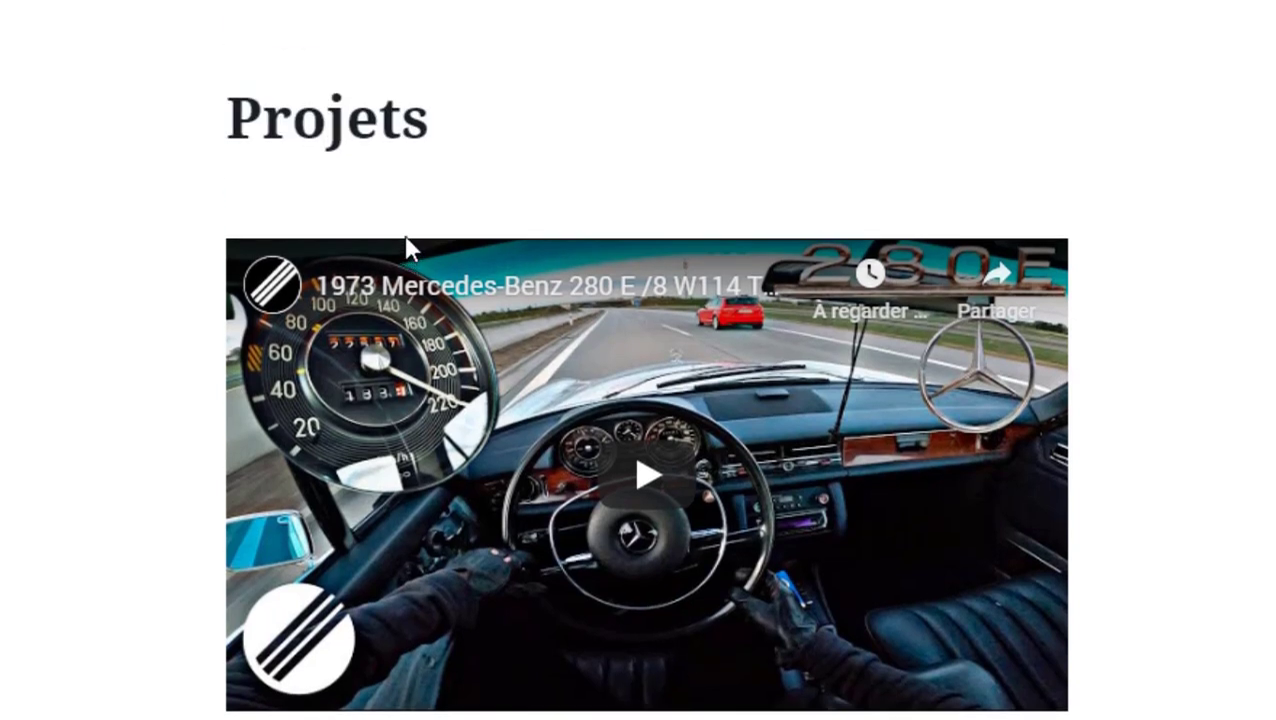
{"action": "left_click_drag", "start_coordinate": [311, 118], "coordinate": [460, 116]}
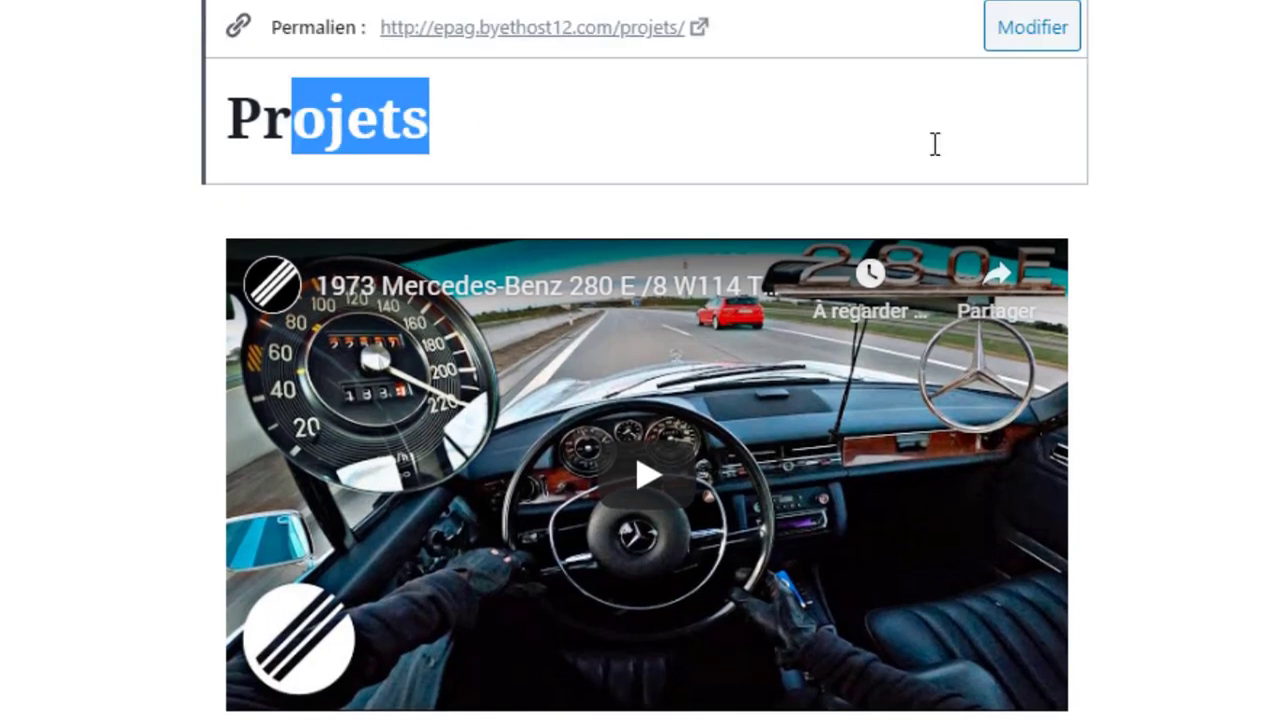
{"action": "left_click", "coordinate": [1204, 218]}
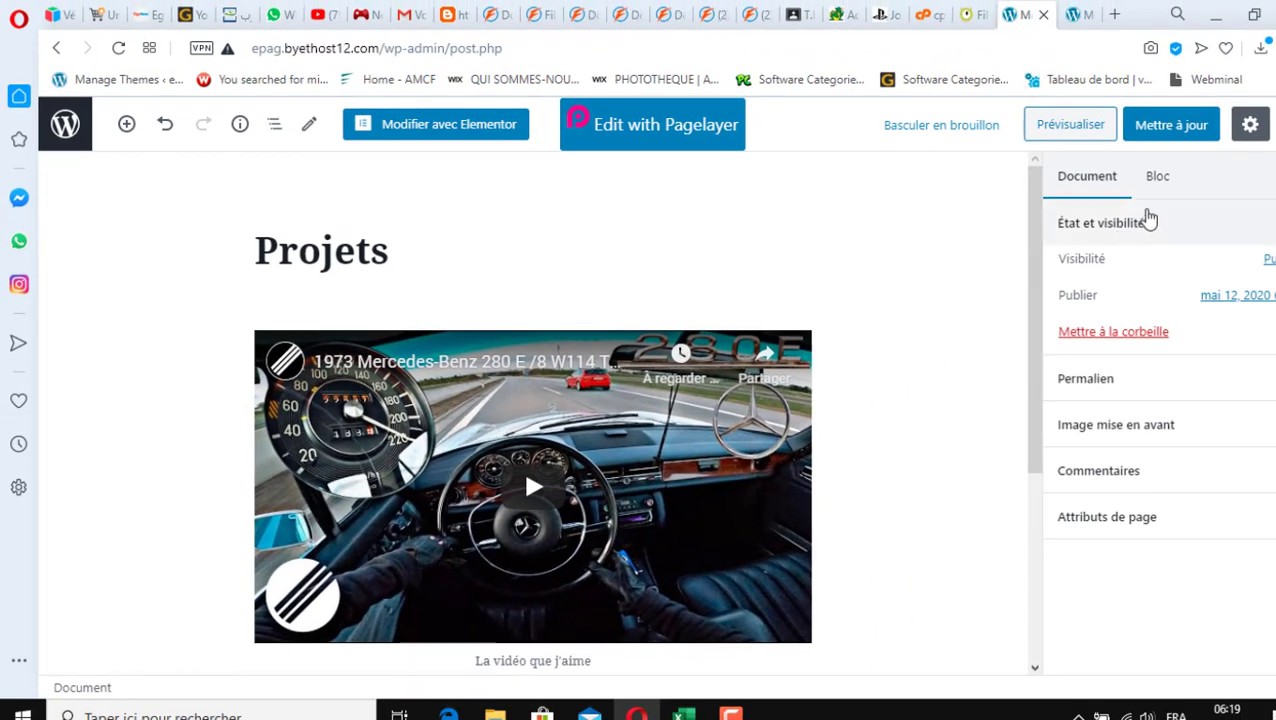
{"action": "left_click", "coordinate": [1181, 132]}
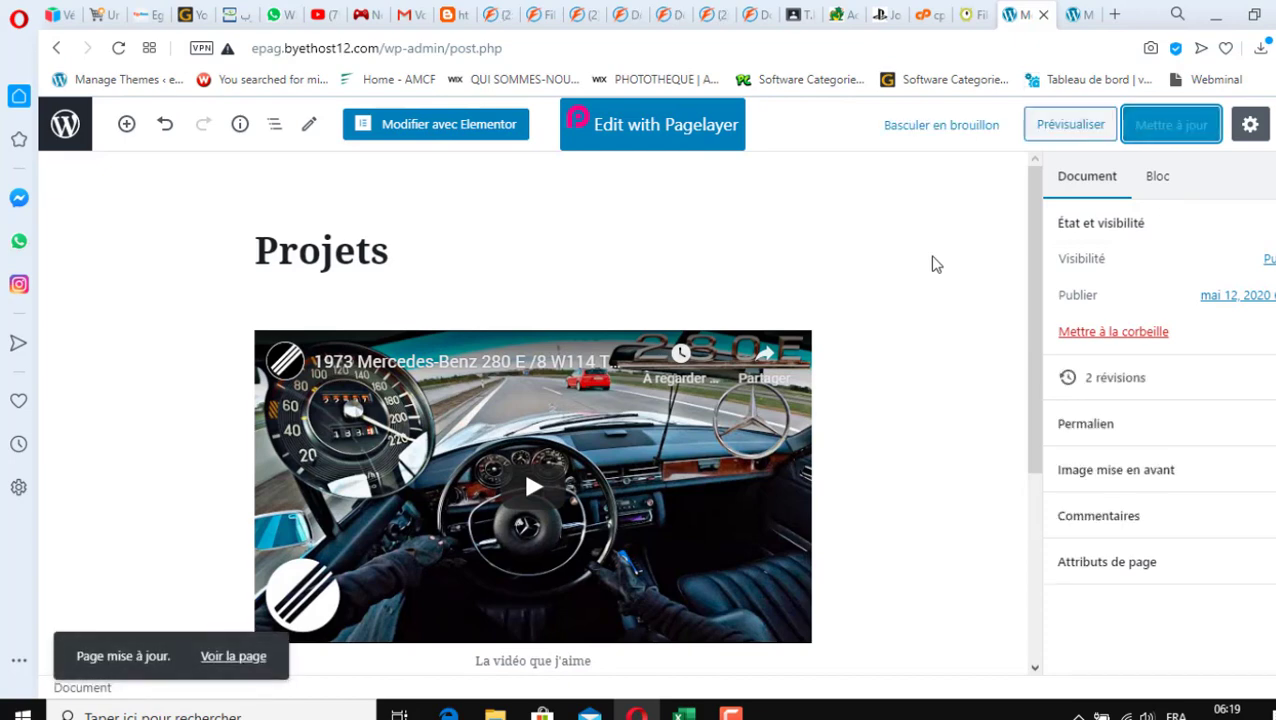
{"action": "left_click", "coordinate": [1077, 16]}
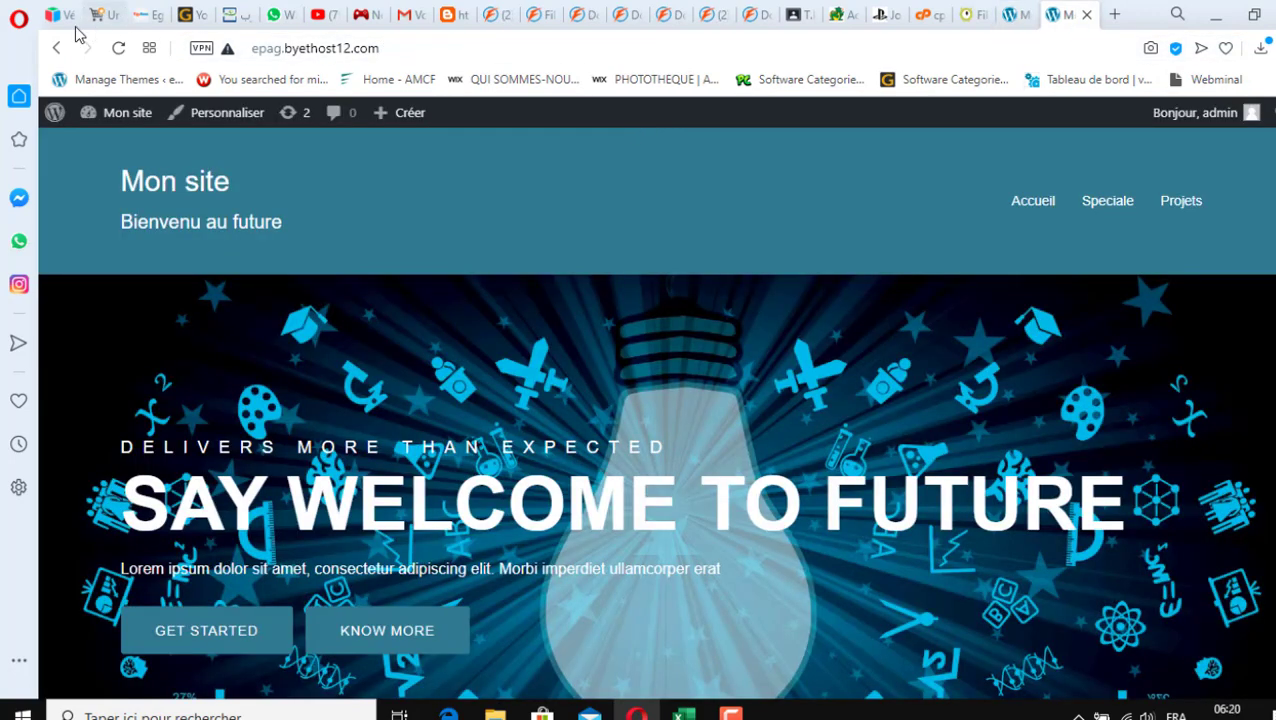
Reload the live site and open the Projets page from the header menu
{"action": "left_click", "coordinate": [118, 48]}
{"action": "left_click", "coordinate": [1190, 207]}
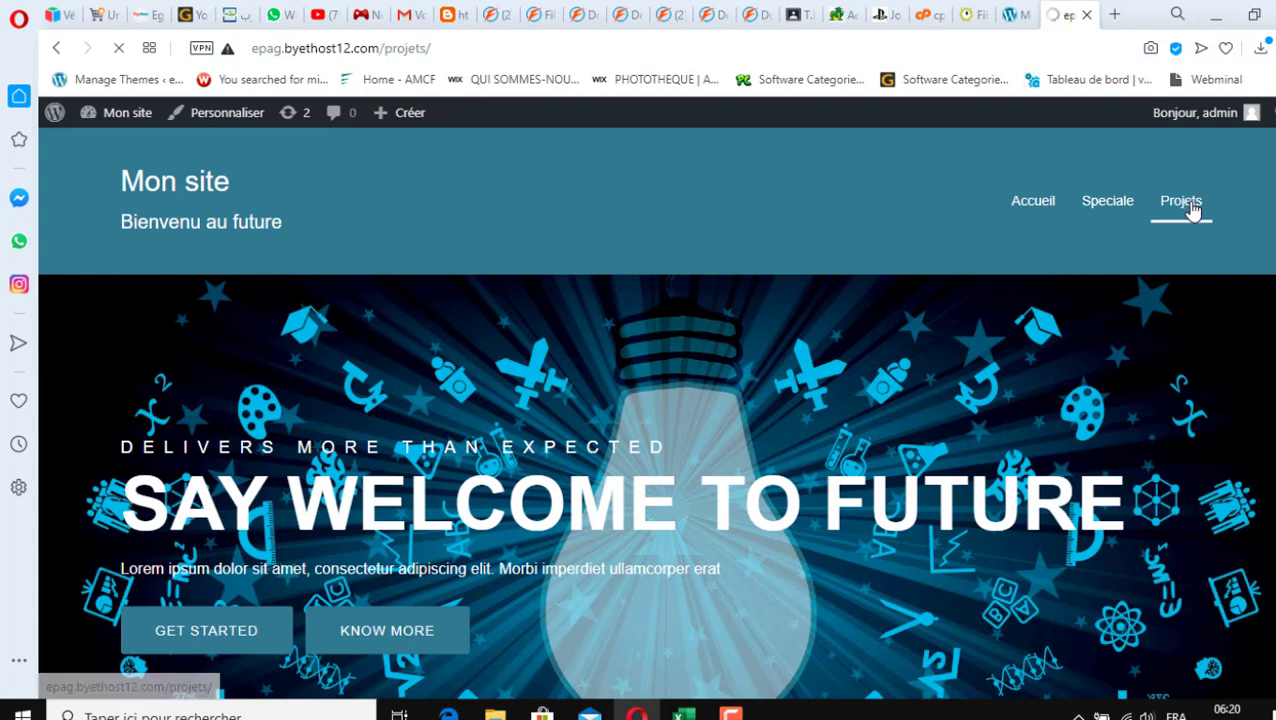
{"action": "scroll", "coordinate": [1037, 433], "scroll_direction": "down", "scroll_amount": 4}
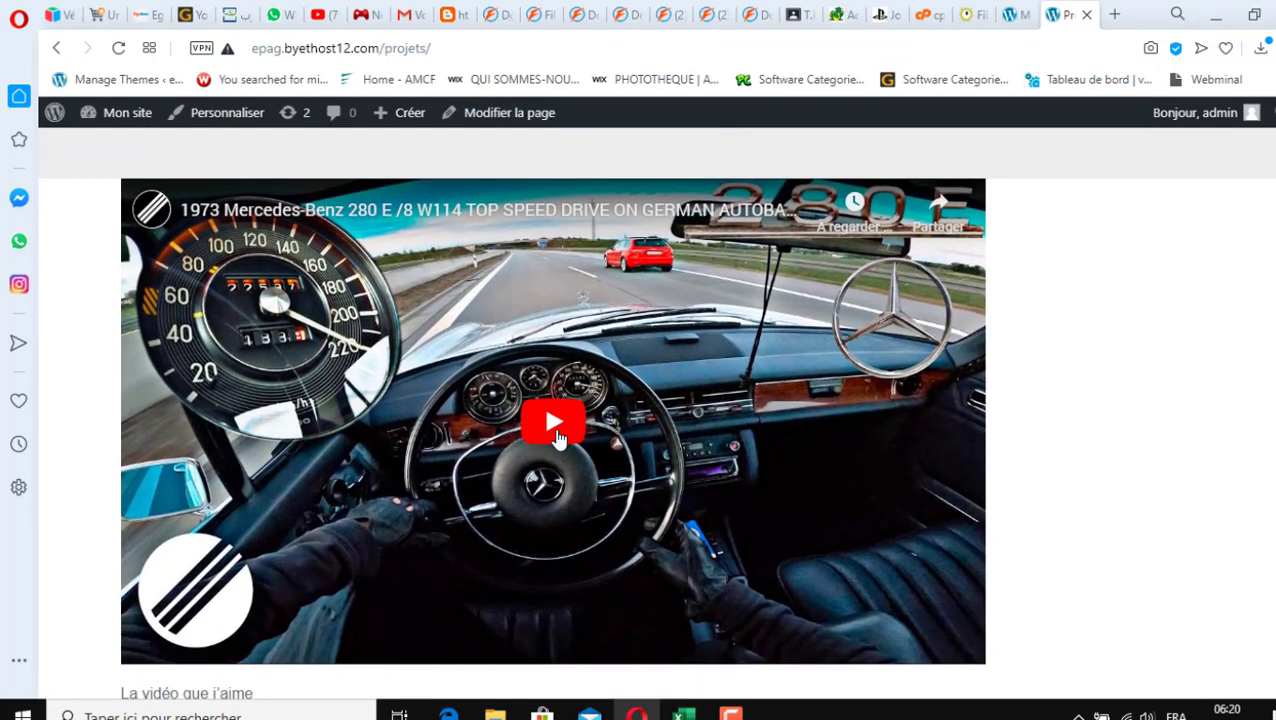
Play the embedded Mercedes video, skip ahead to about 1:26 and pause it at 1:29
{"action": "left_click", "coordinate": [558, 430]}
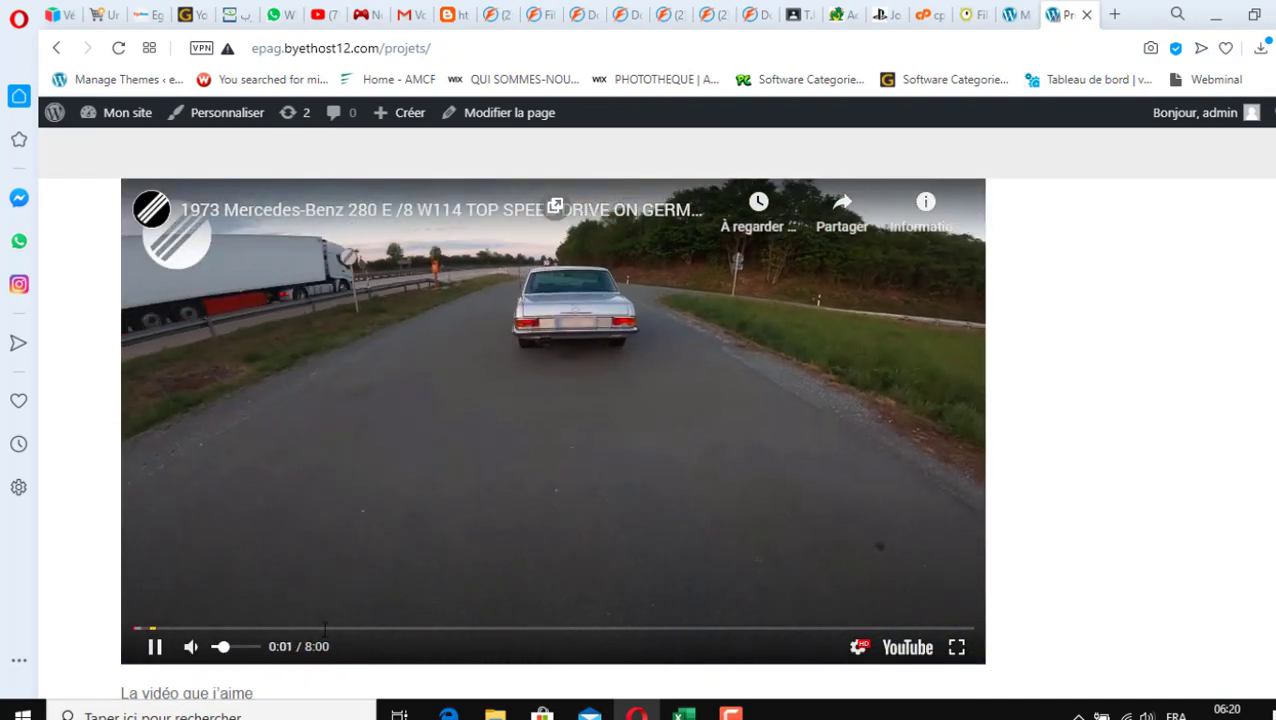
{"action": "left_click", "coordinate": [287, 628]}
{"action": "scroll", "coordinate": [440, 627], "scroll_direction": "down", "scroll_amount": 1}
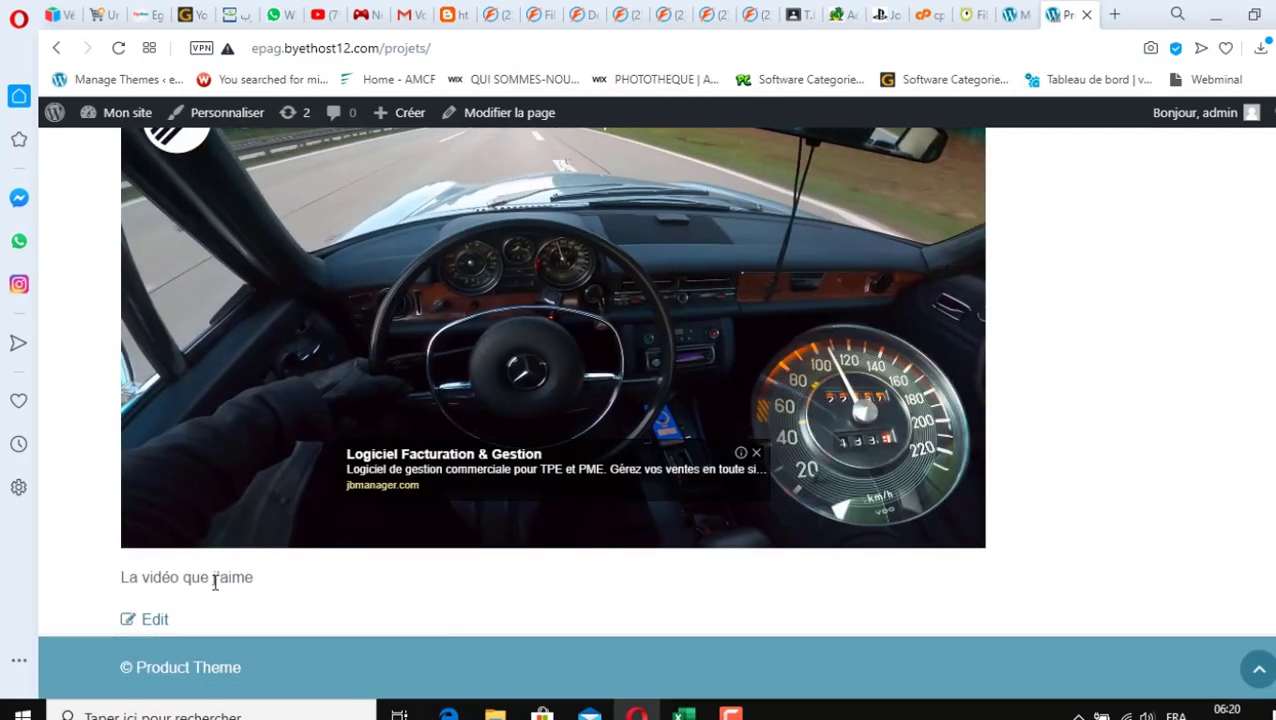
{"action": "left_click_drag", "start_coordinate": [214, 582], "coordinate": [162, 579]}
{"action": "scroll", "coordinate": [310, 624], "scroll_direction": "up", "scroll_amount": 2}
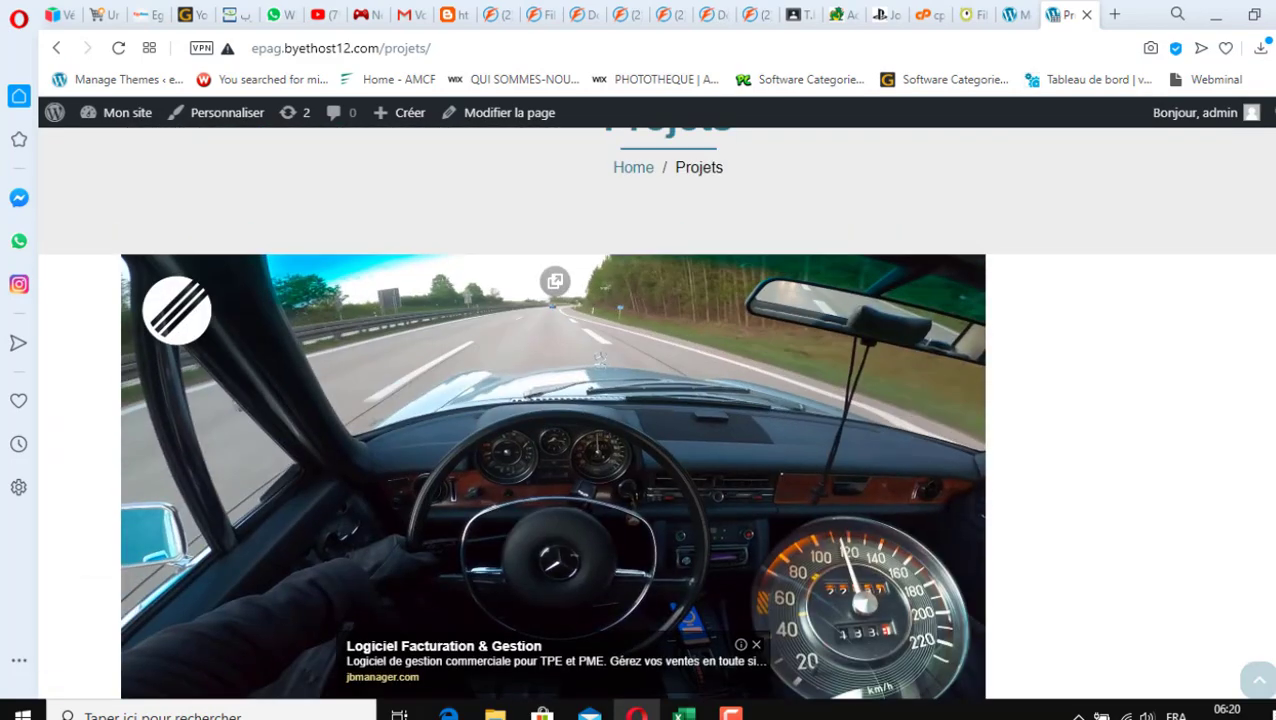
{"action": "scroll", "coordinate": [470, 550], "scroll_direction": "down", "scroll_amount": 1}
{"action": "left_click", "coordinate": [533, 505]}
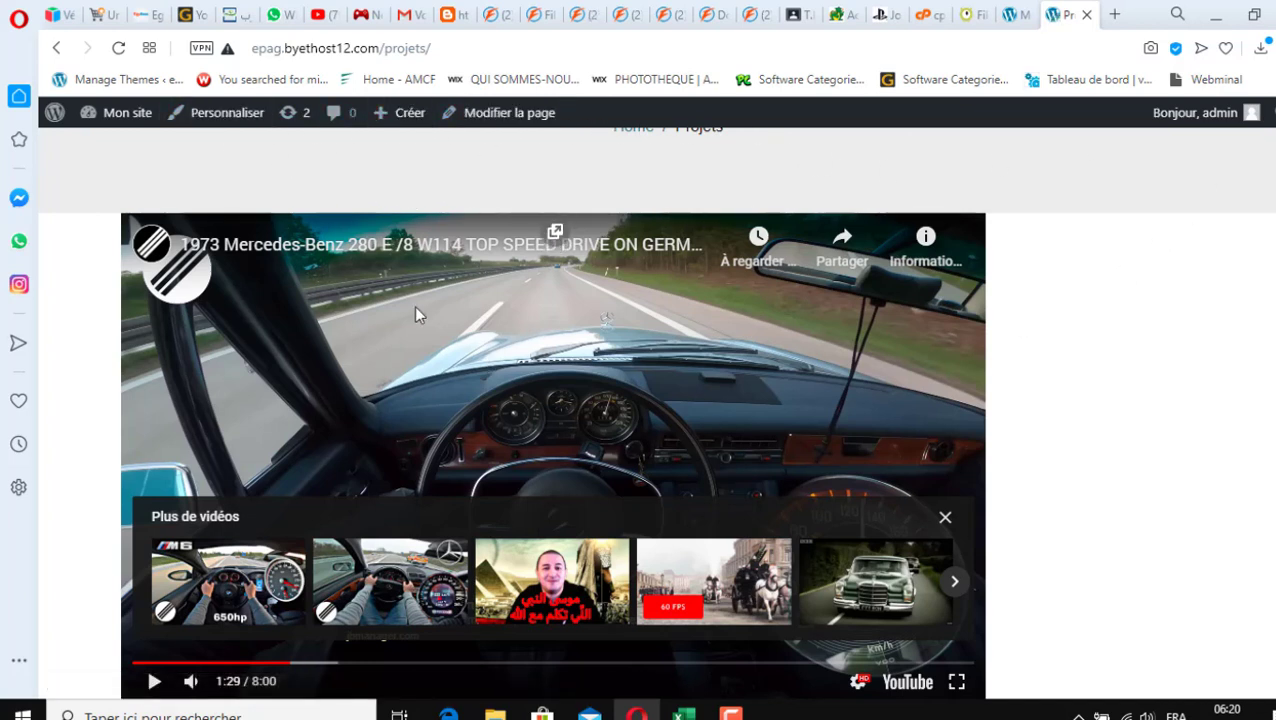
{"action": "mouse_move", "coordinate": [106, 118]}
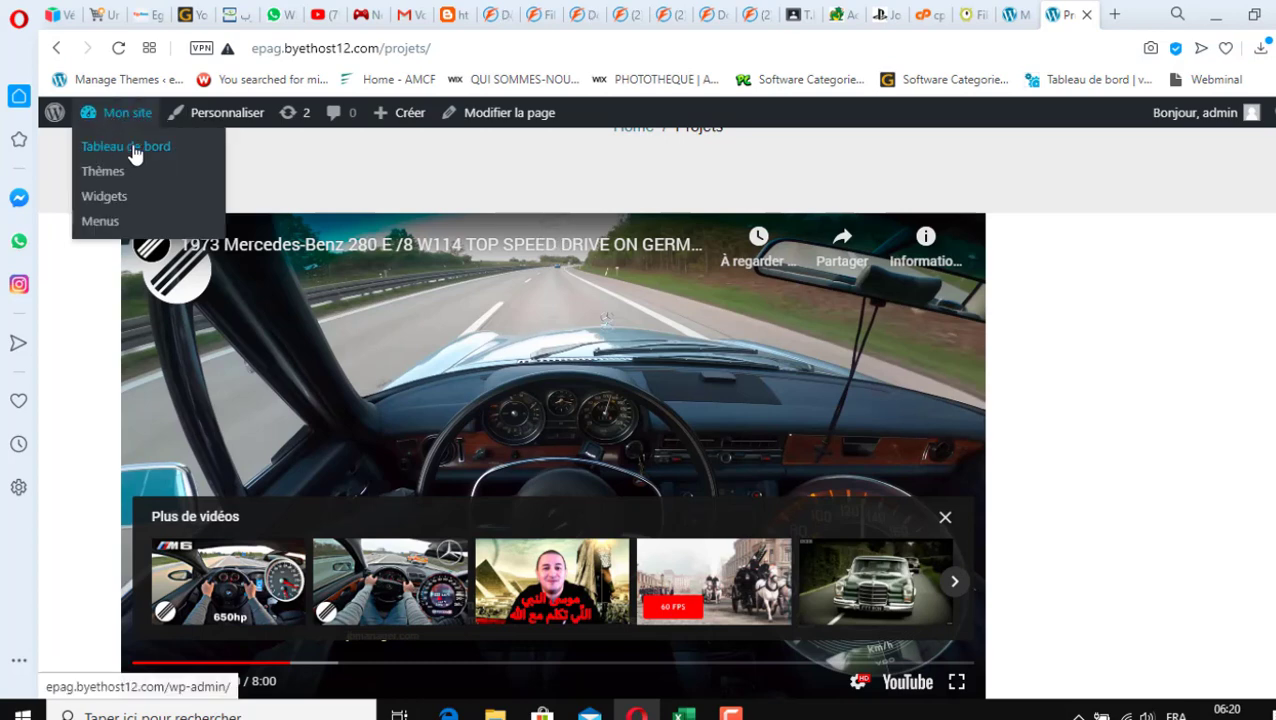
{"action": "scroll", "coordinate": [1030, 384], "scroll_direction": "down", "scroll_amount": 3}
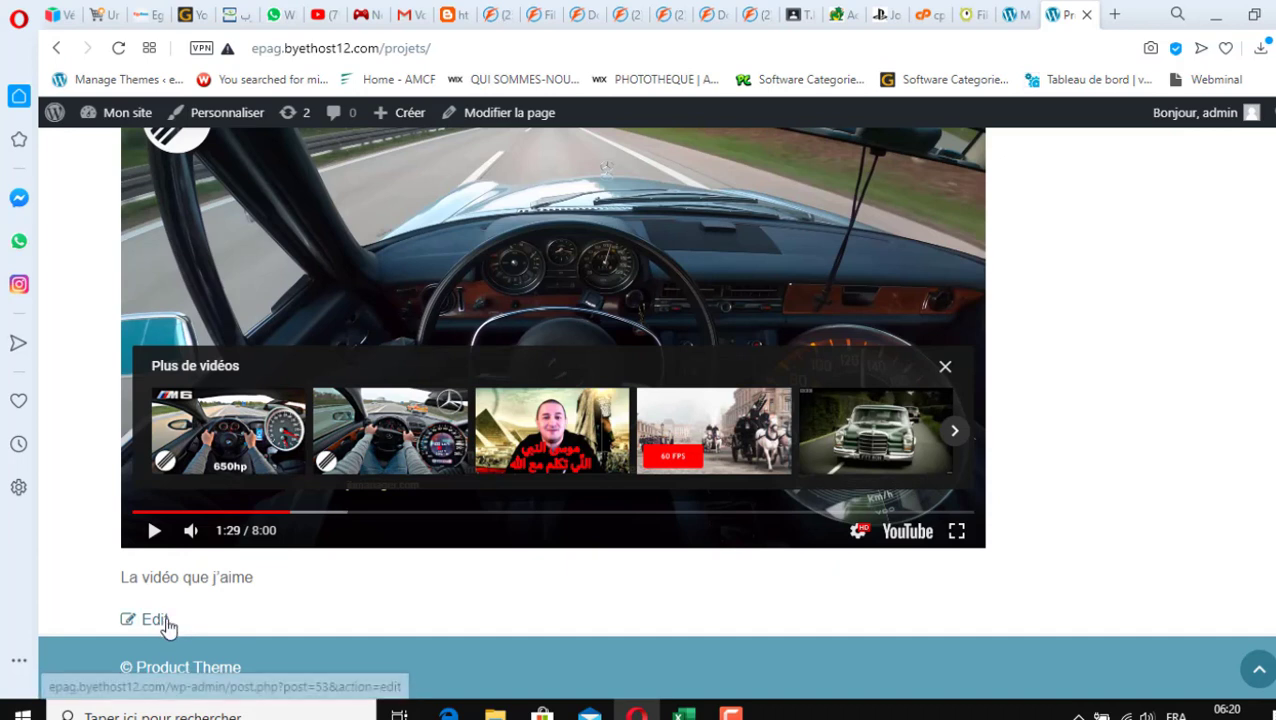
{"action": "left_click_drag", "start_coordinate": [176, 578], "coordinate": [285, 583]}
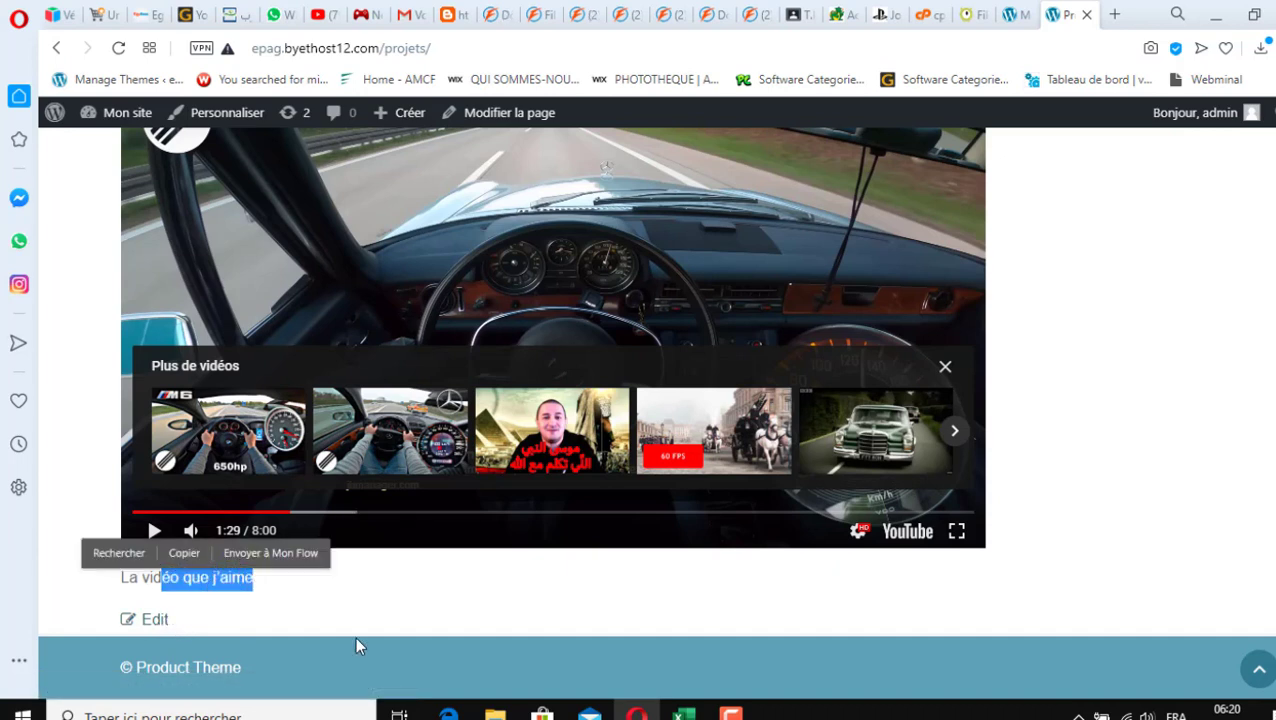
{"action": "scroll", "coordinate": [347, 636], "scroll_direction": "up", "scroll_amount": 5}
{"action": "scroll", "coordinate": [358, 641], "scroll_direction": "up", "scroll_amount": 2}
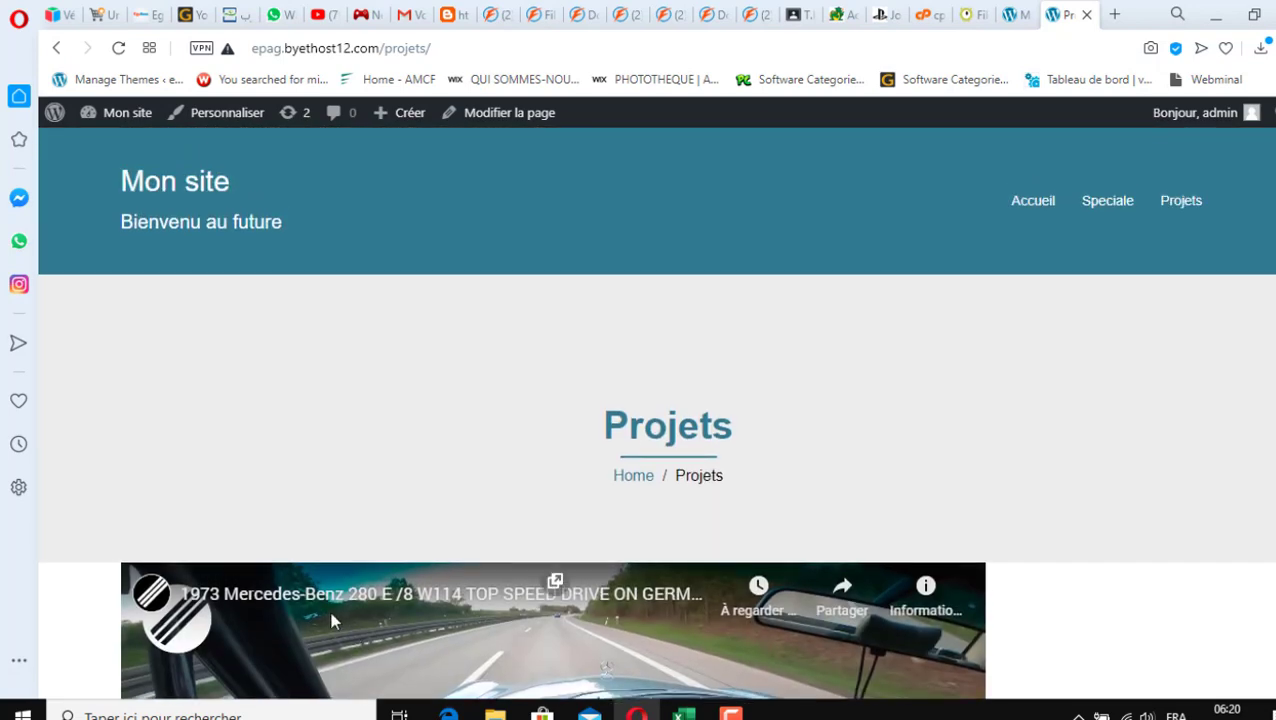